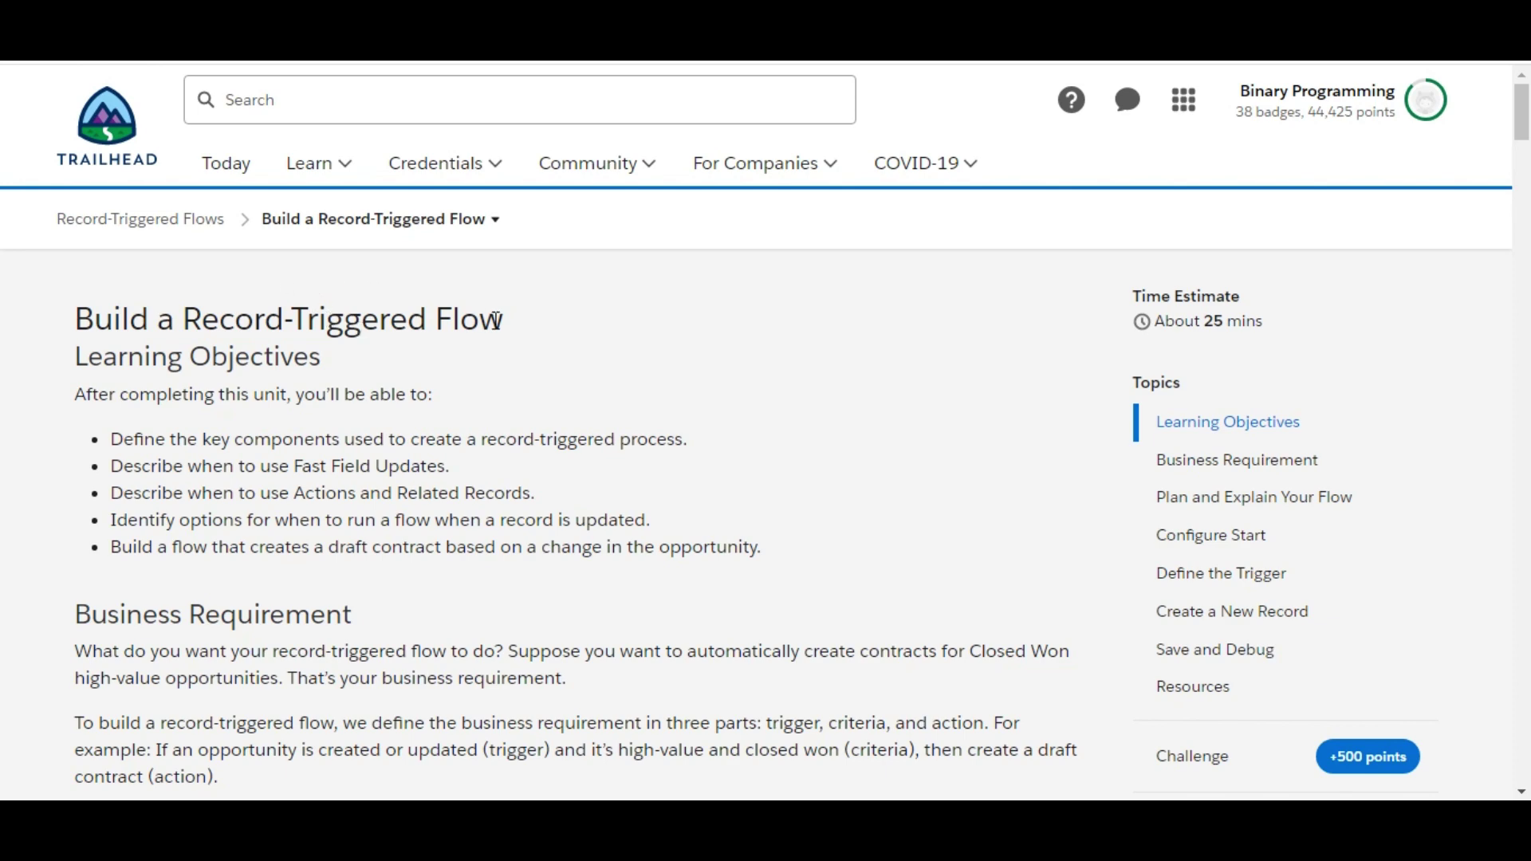
Step: Open the Trailhead hands-on challenge and read through its record-triggered Opportunity flow requirements
click(1171, 745)
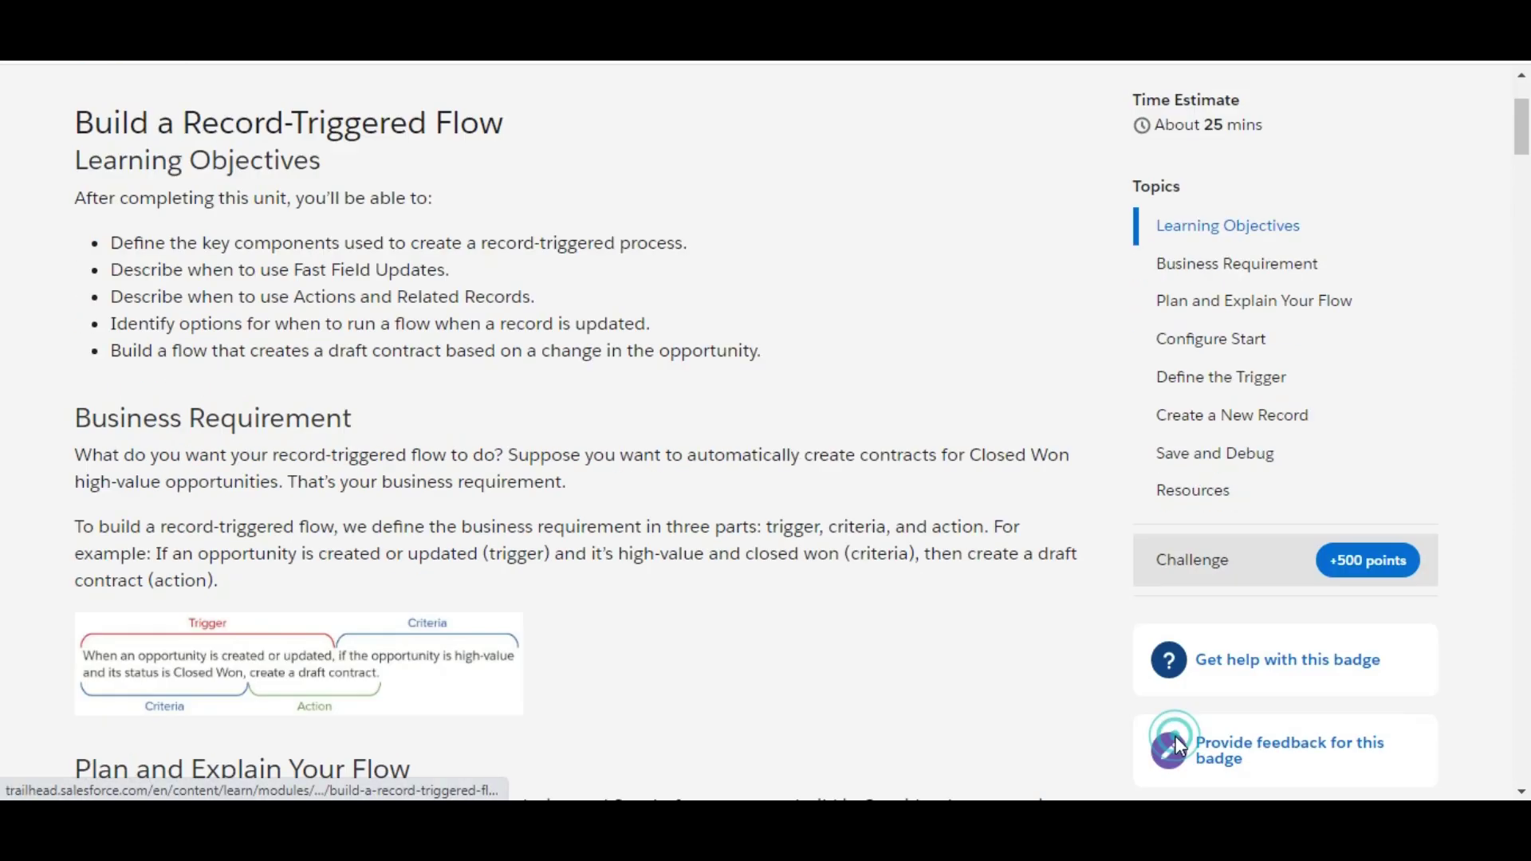
scroll(80, 369, down, 3)
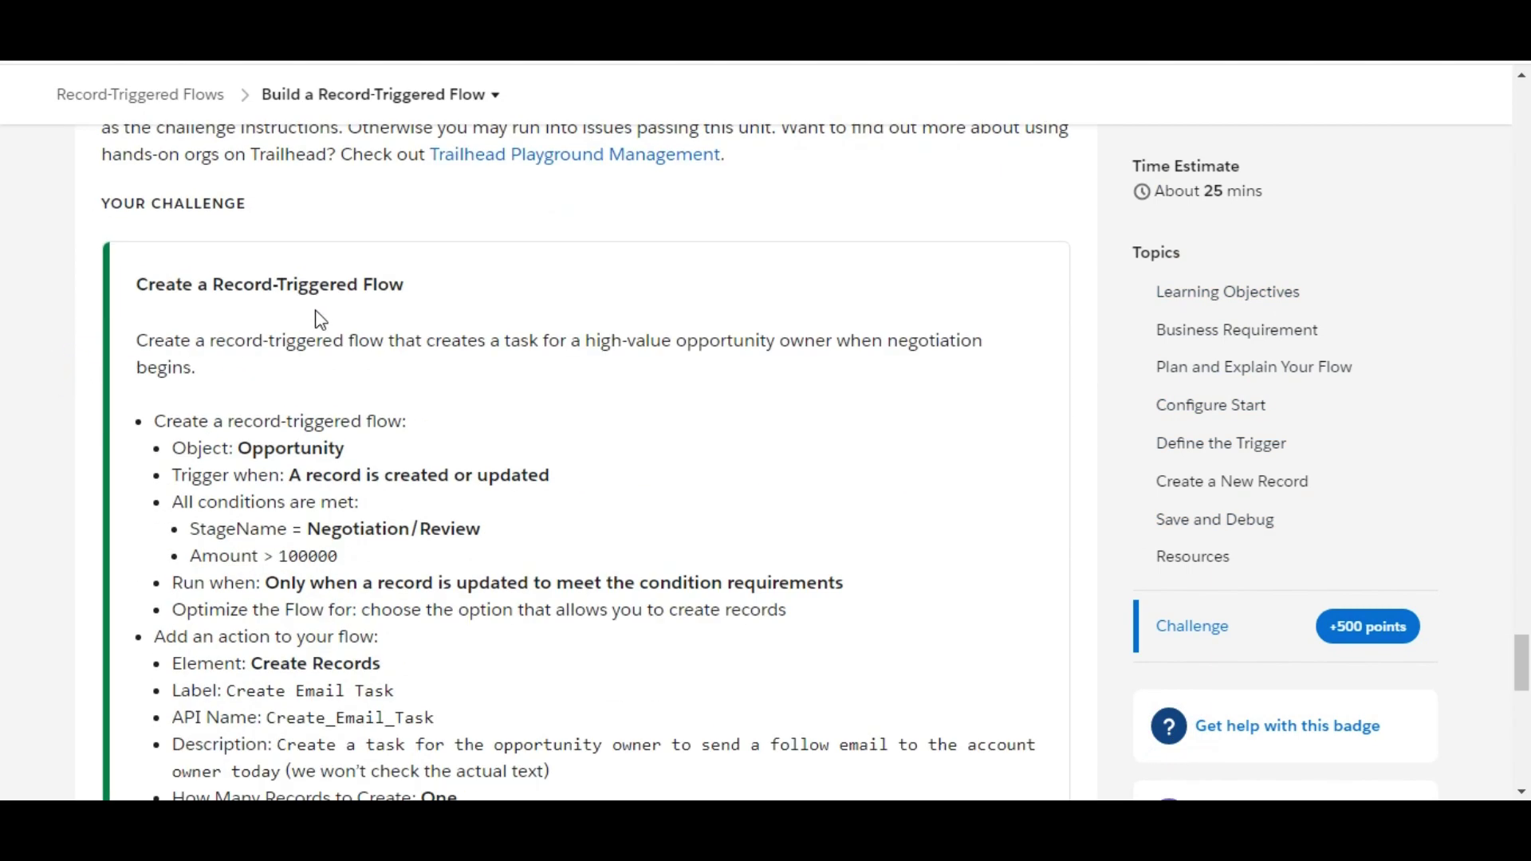
scroll(323, 319, down, 1)
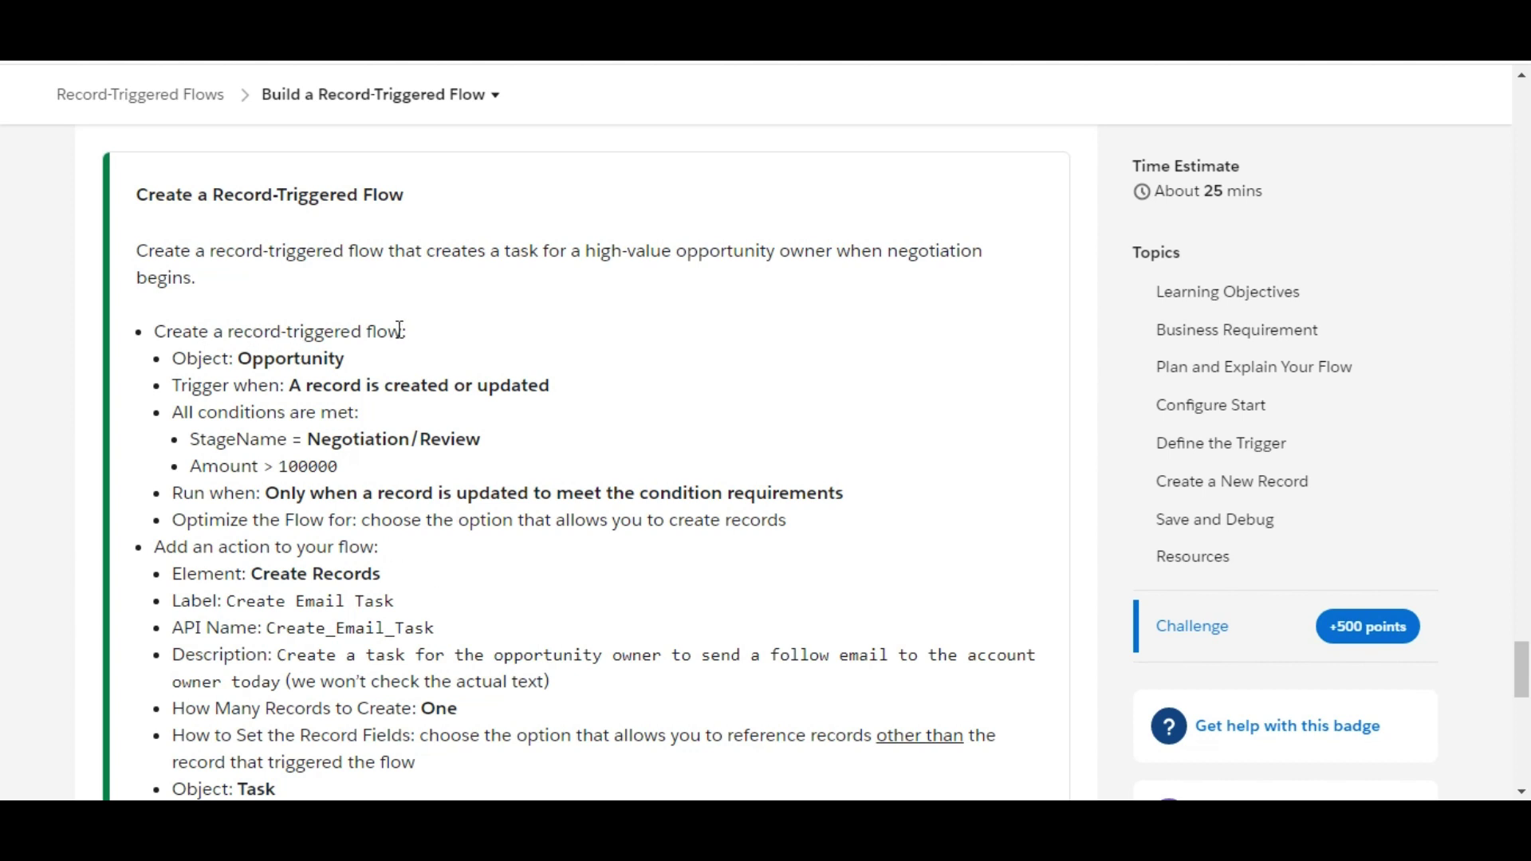
scroll(400, 331, down, 2)
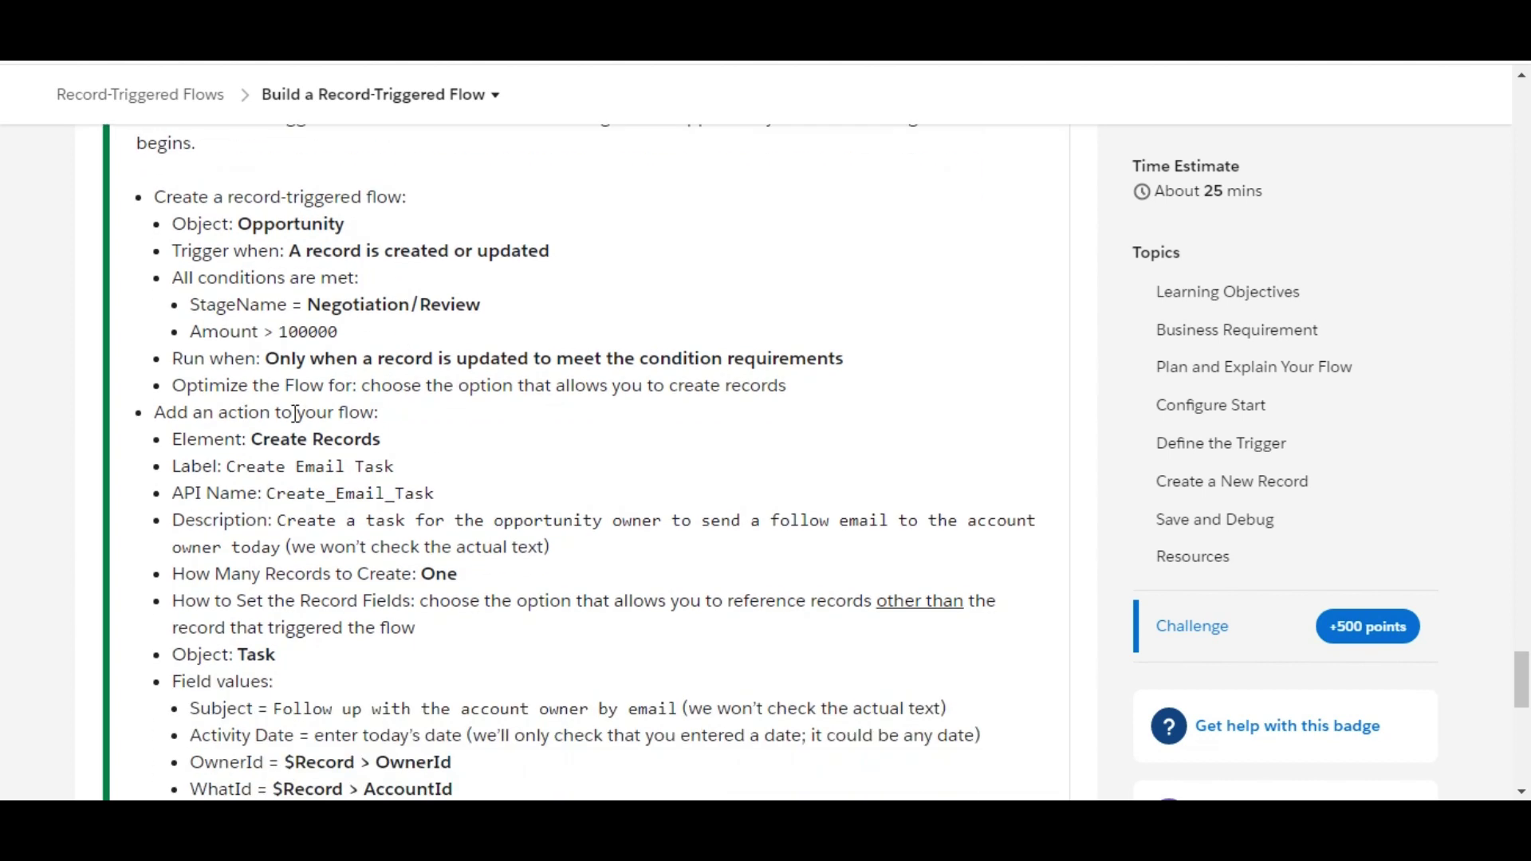
scroll(301, 412, down, 1)
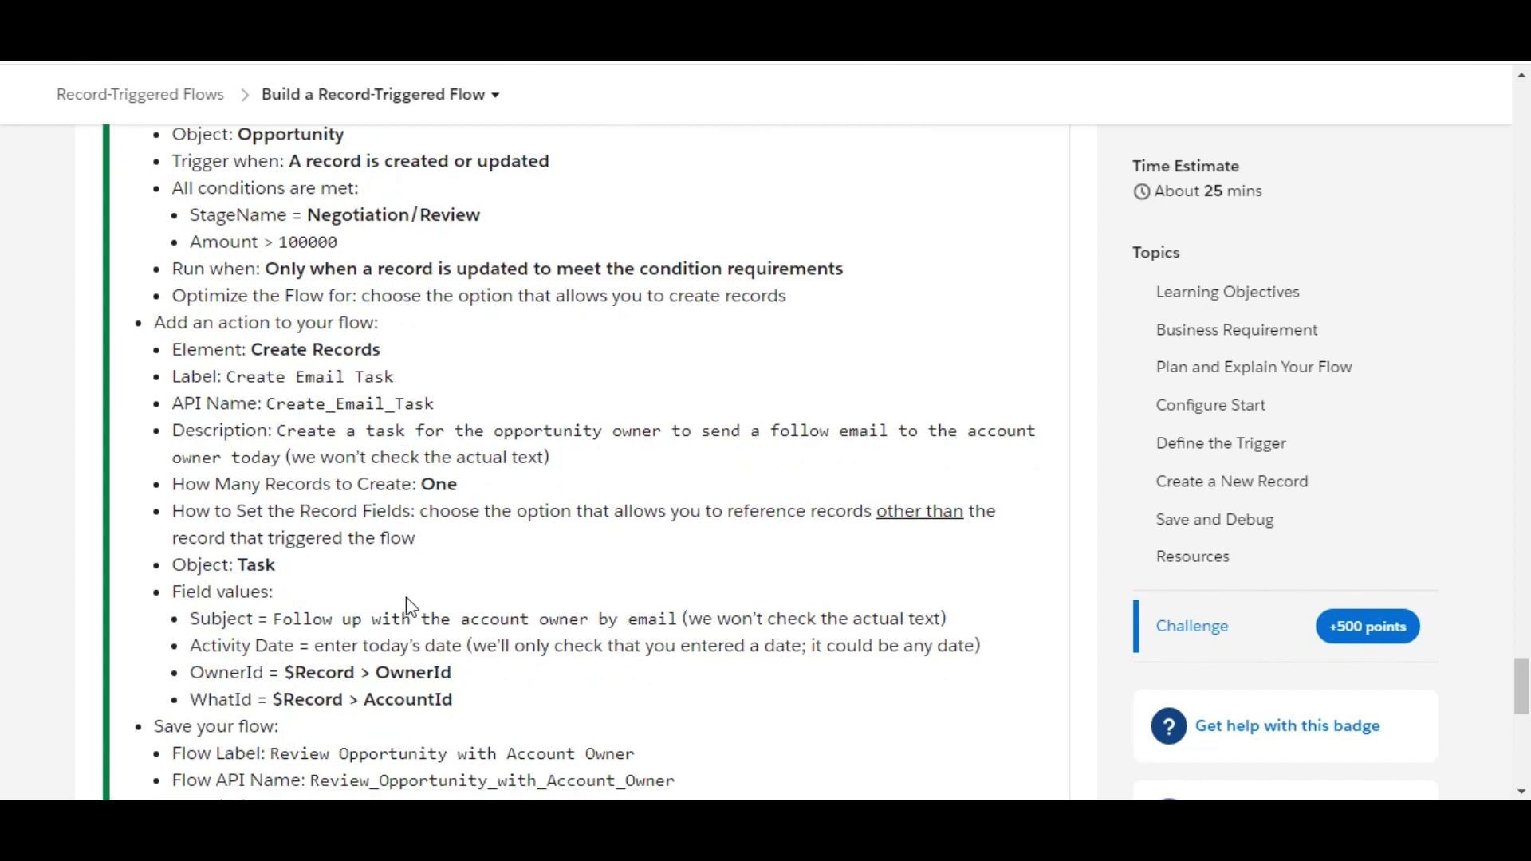
scroll(408, 611, down, 1)
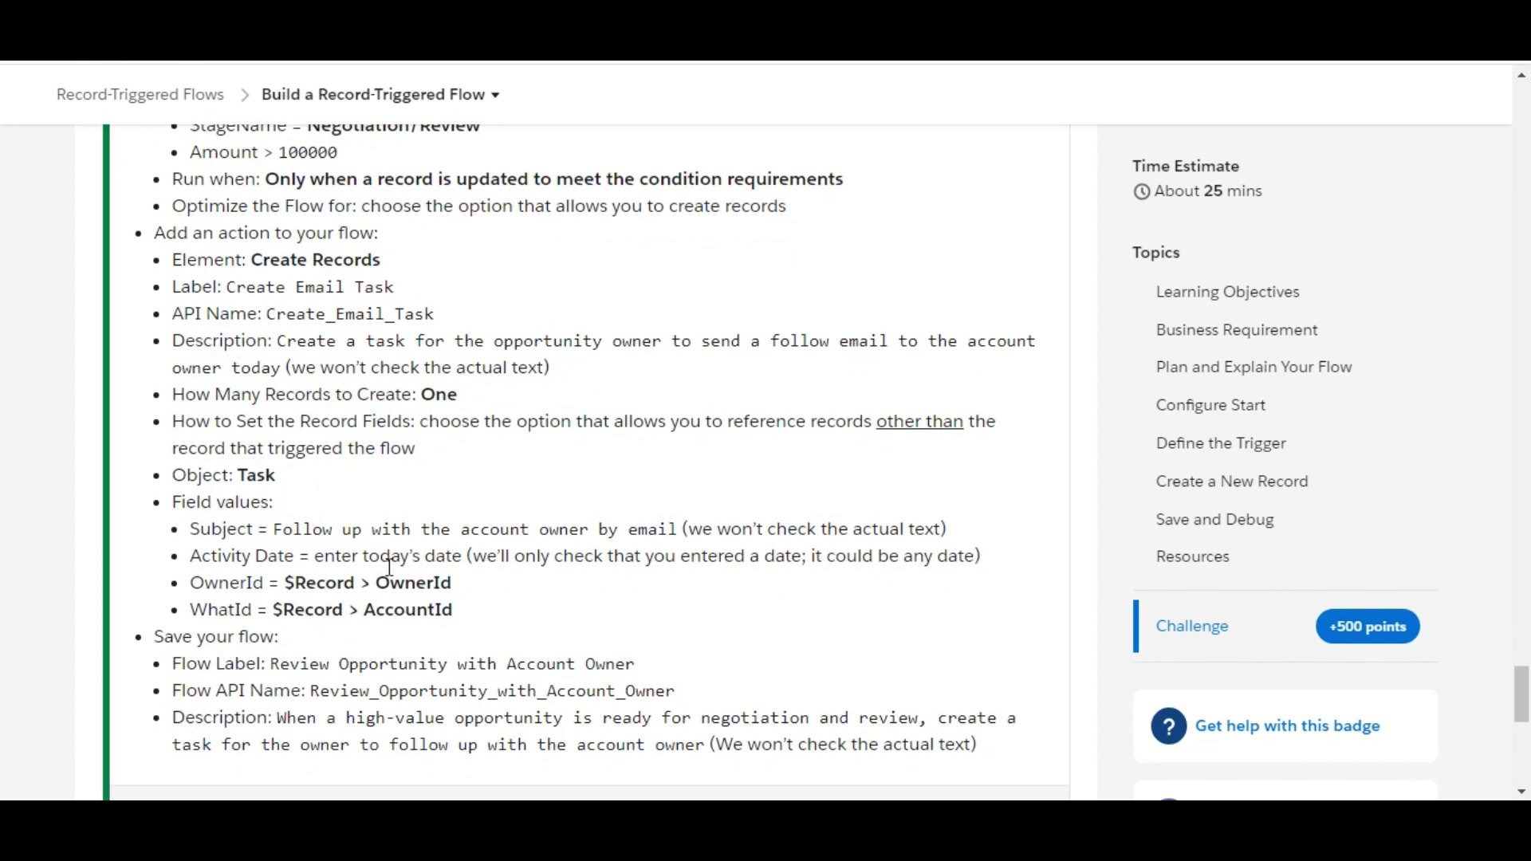
scroll(279, 555, down, 2)
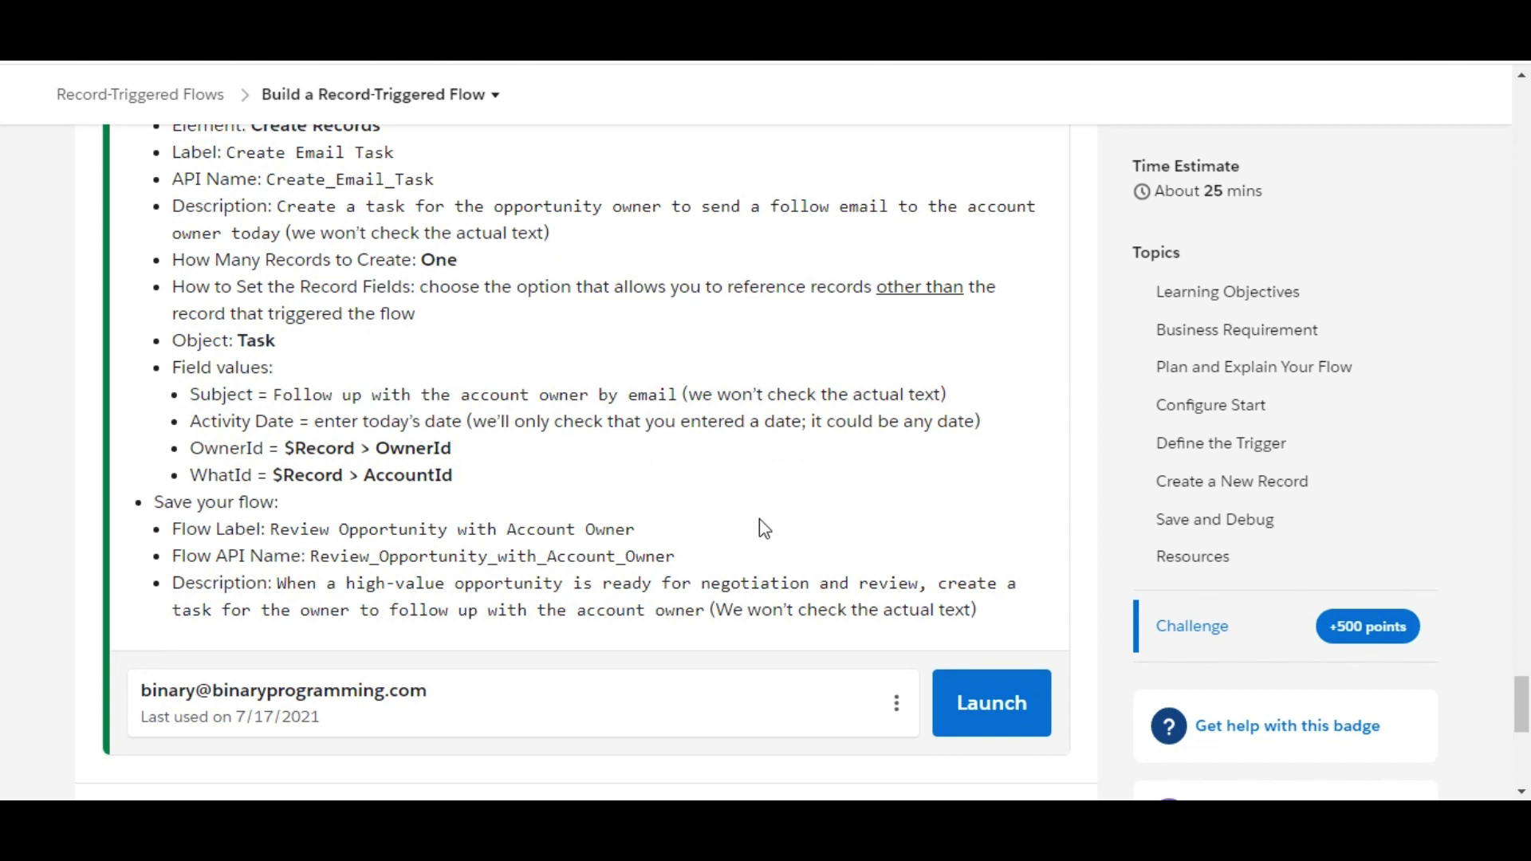
scroll(760, 520, up, 2)
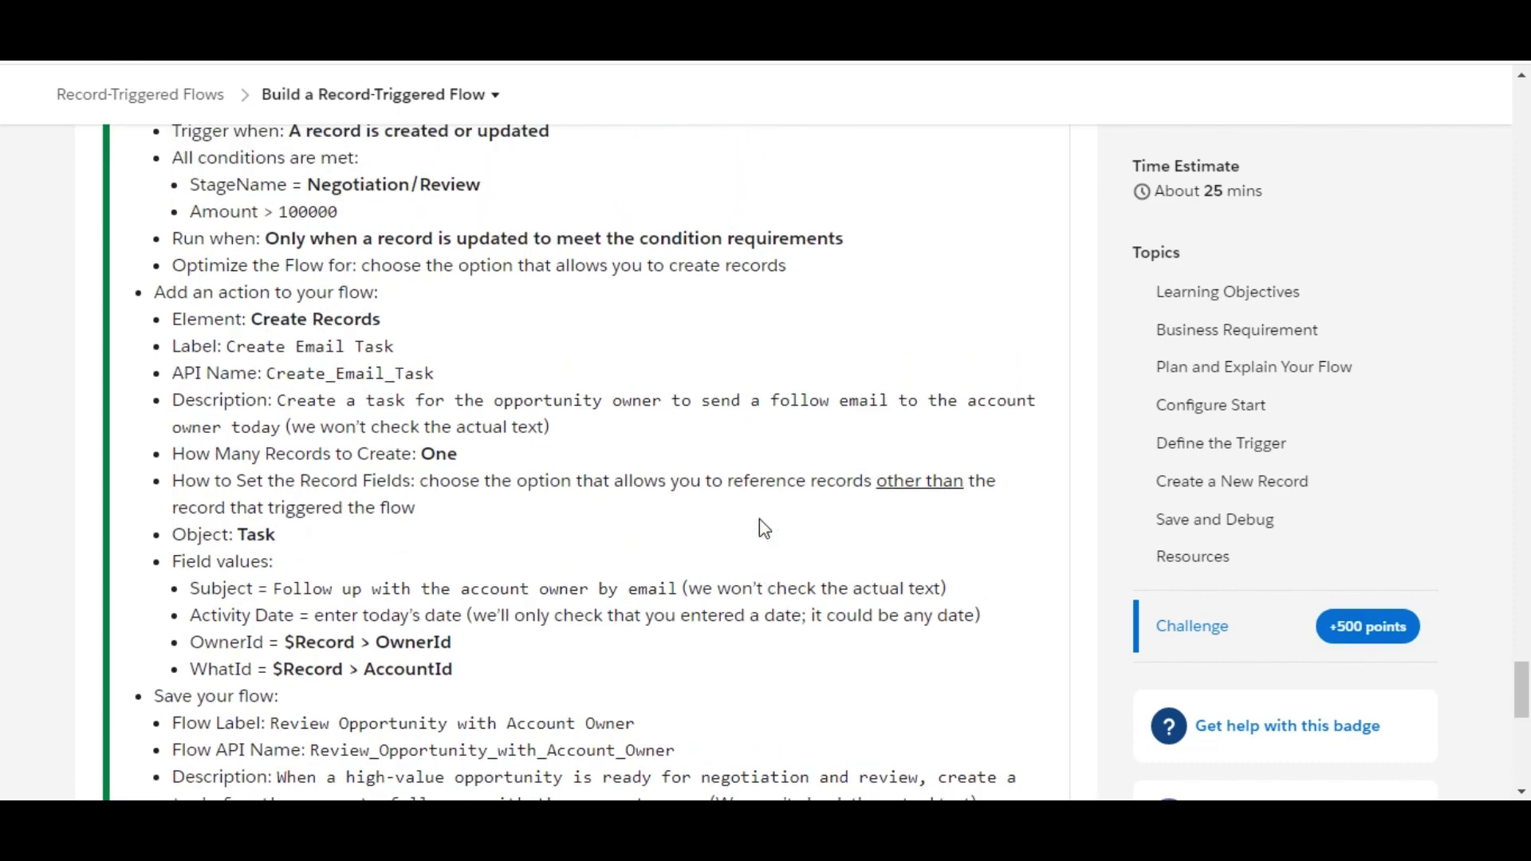
scroll(764, 528, up, 2)
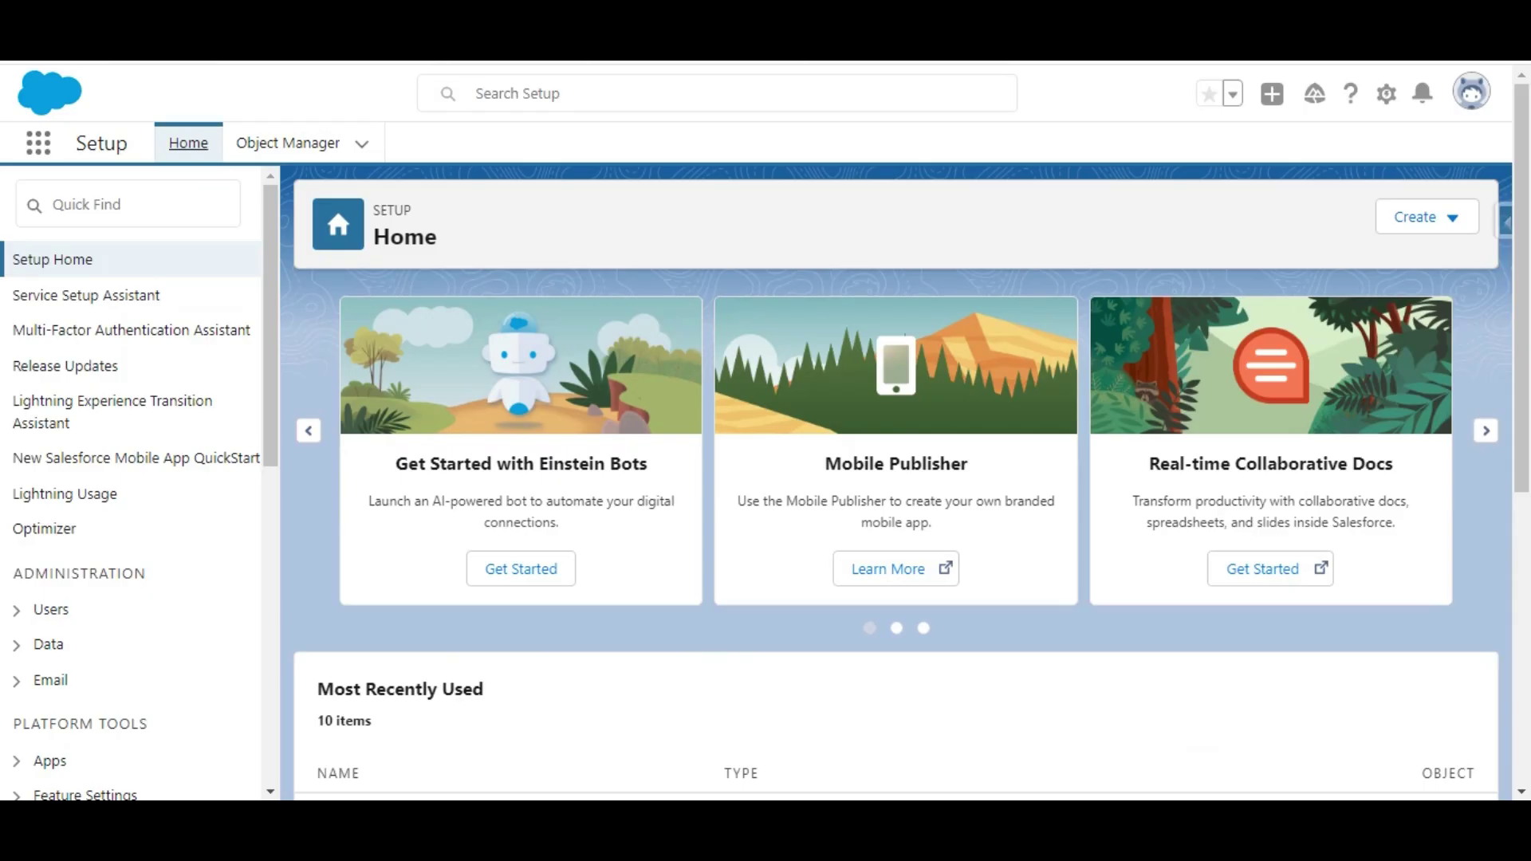
Step: Find 'flows' in Setup Quick Find, go to Process Automation > Flows, and start a New Flow
click(181, 205)
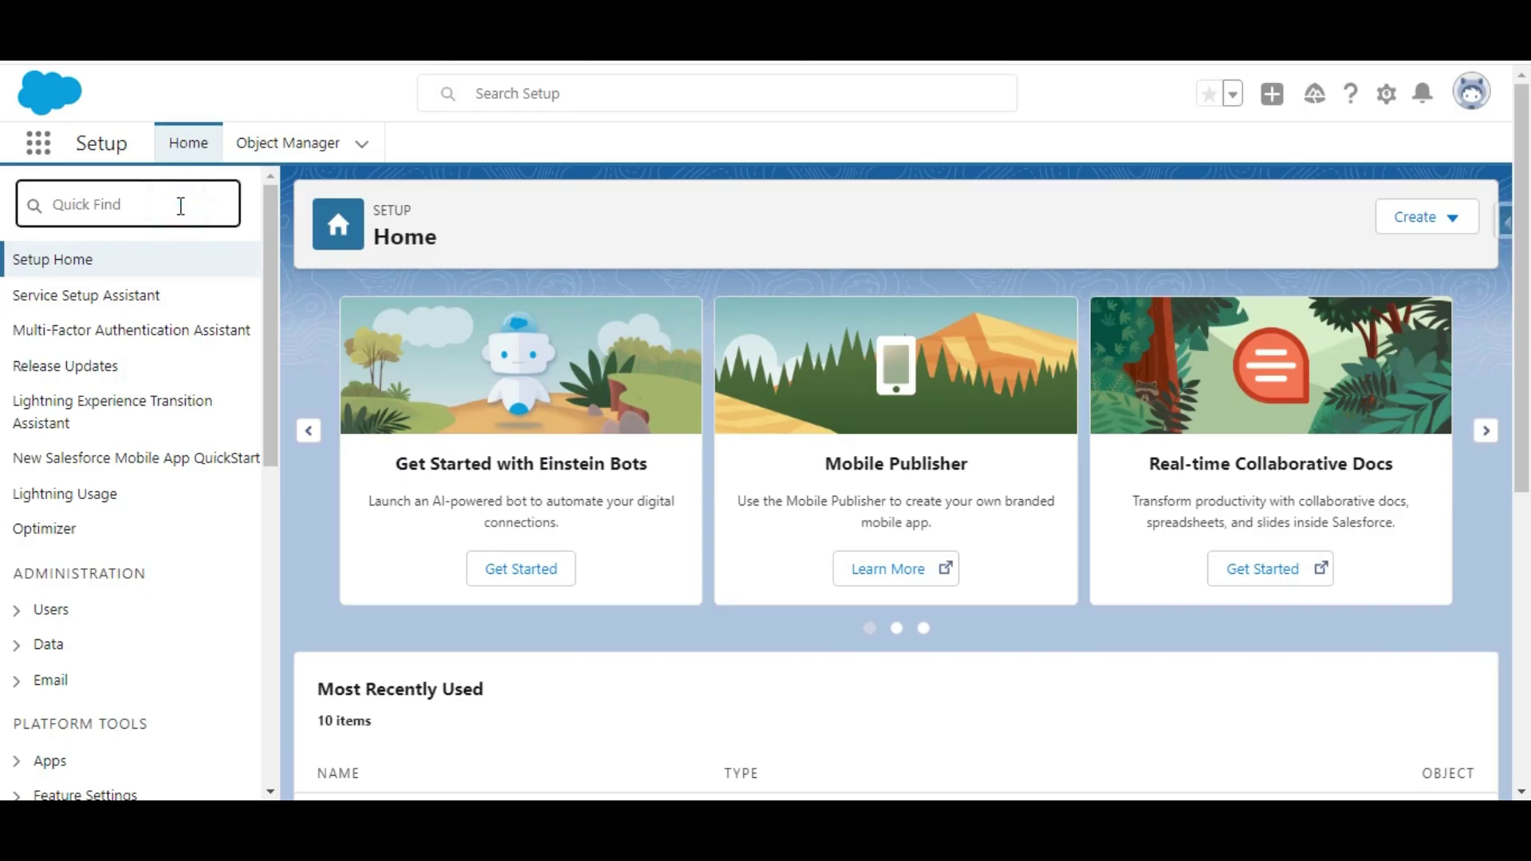
text(flows)
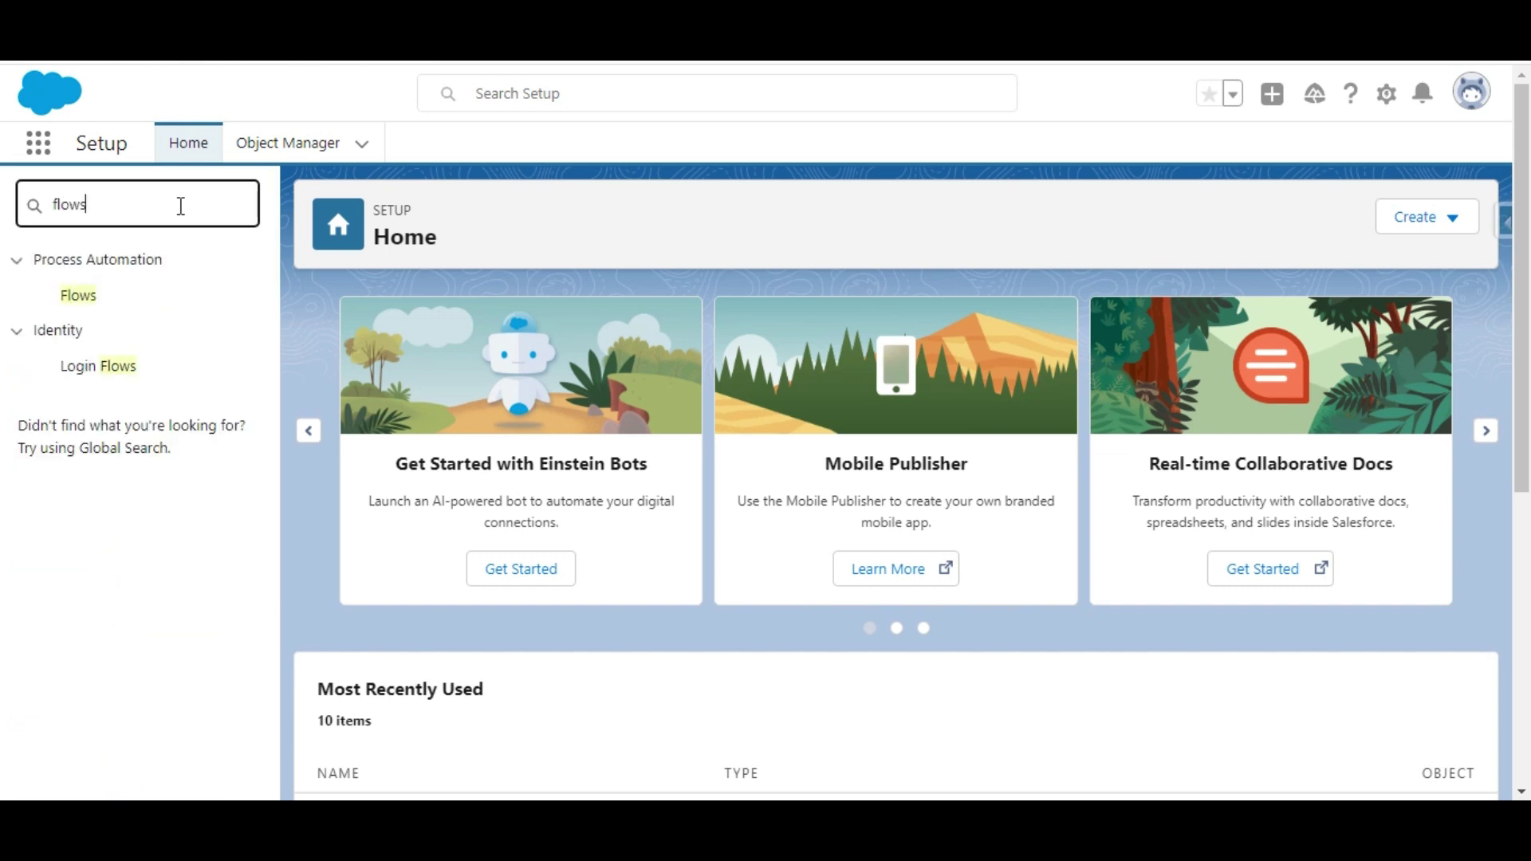
click(81, 297)
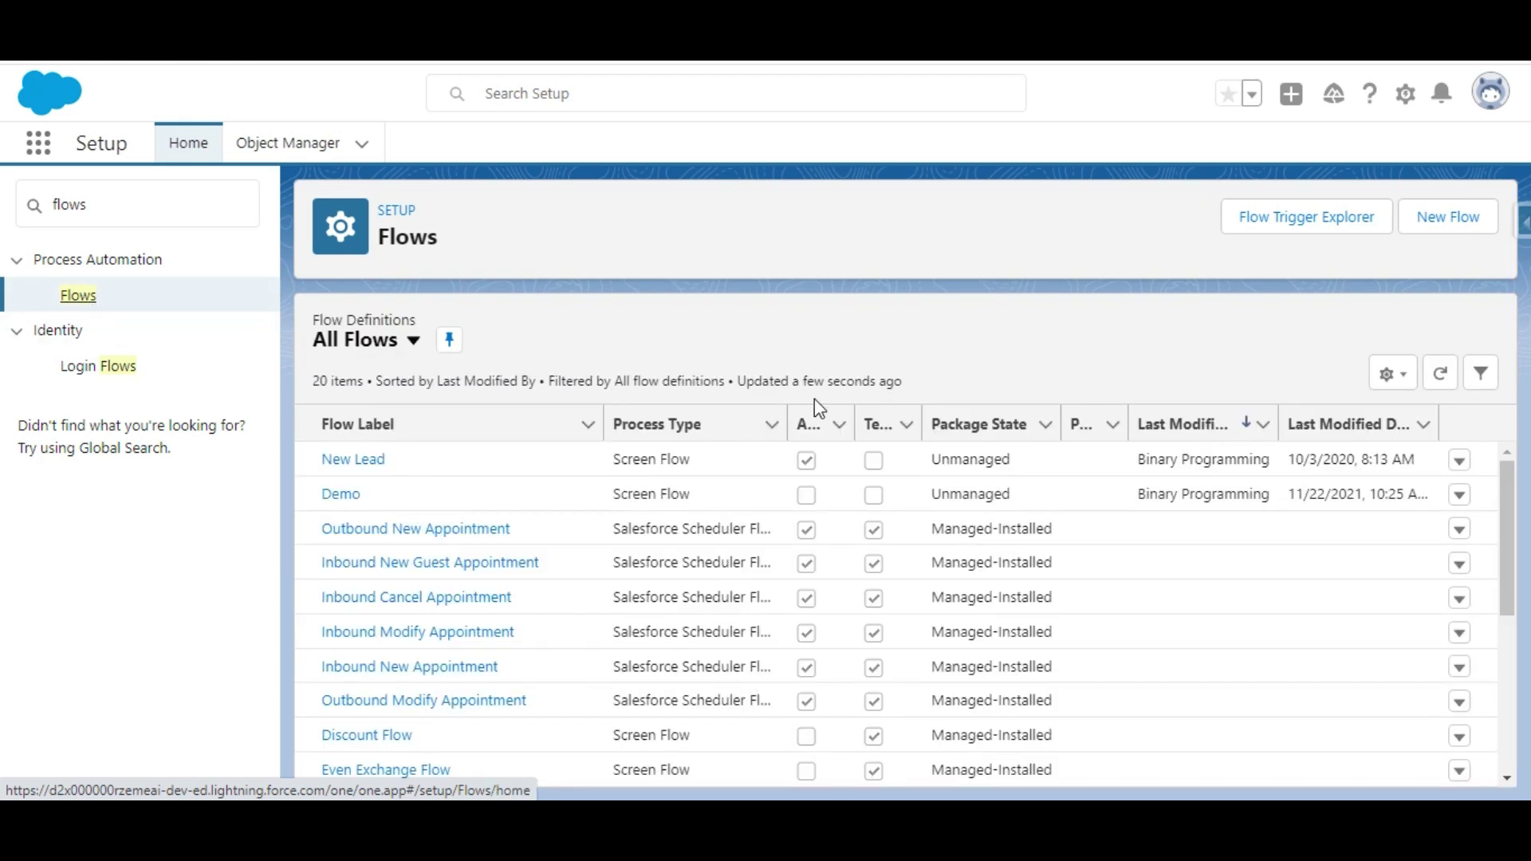
click(1439, 227)
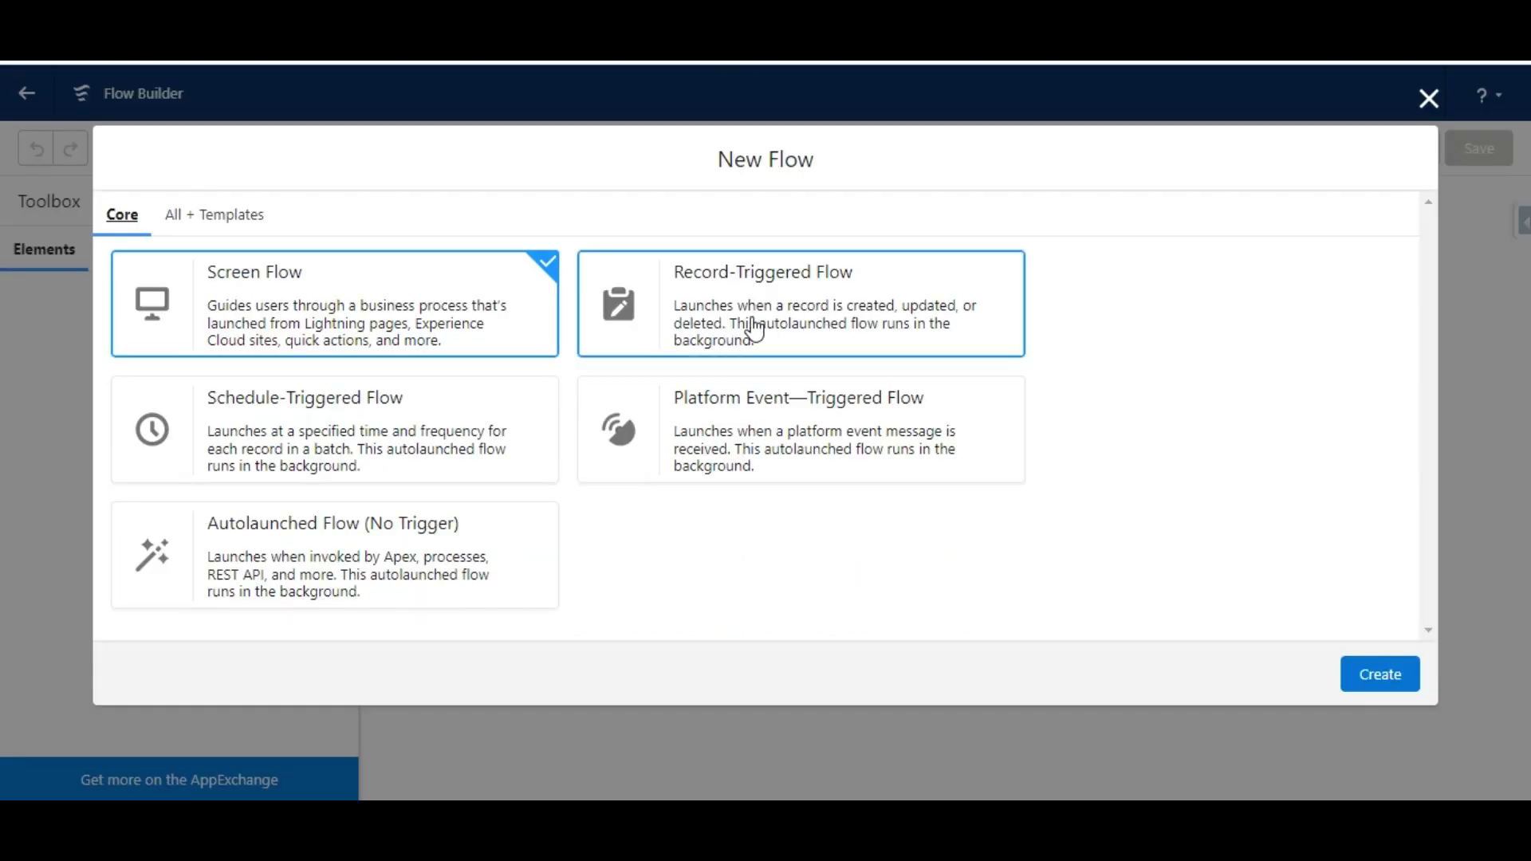
Step: Create a flow of type Record-Triggered Flow
click(752, 323)
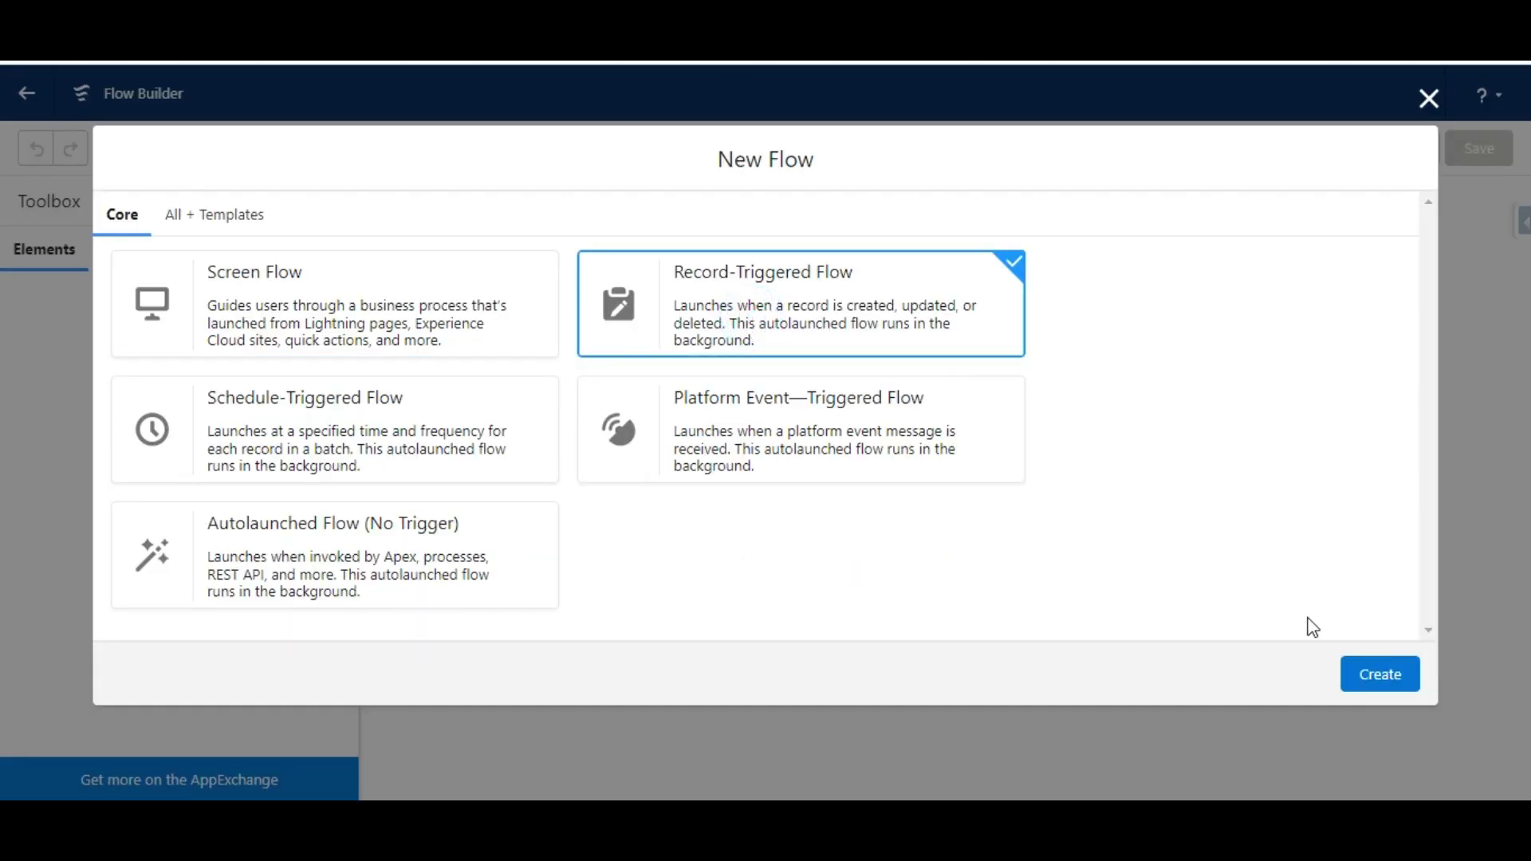
click(1377, 676)
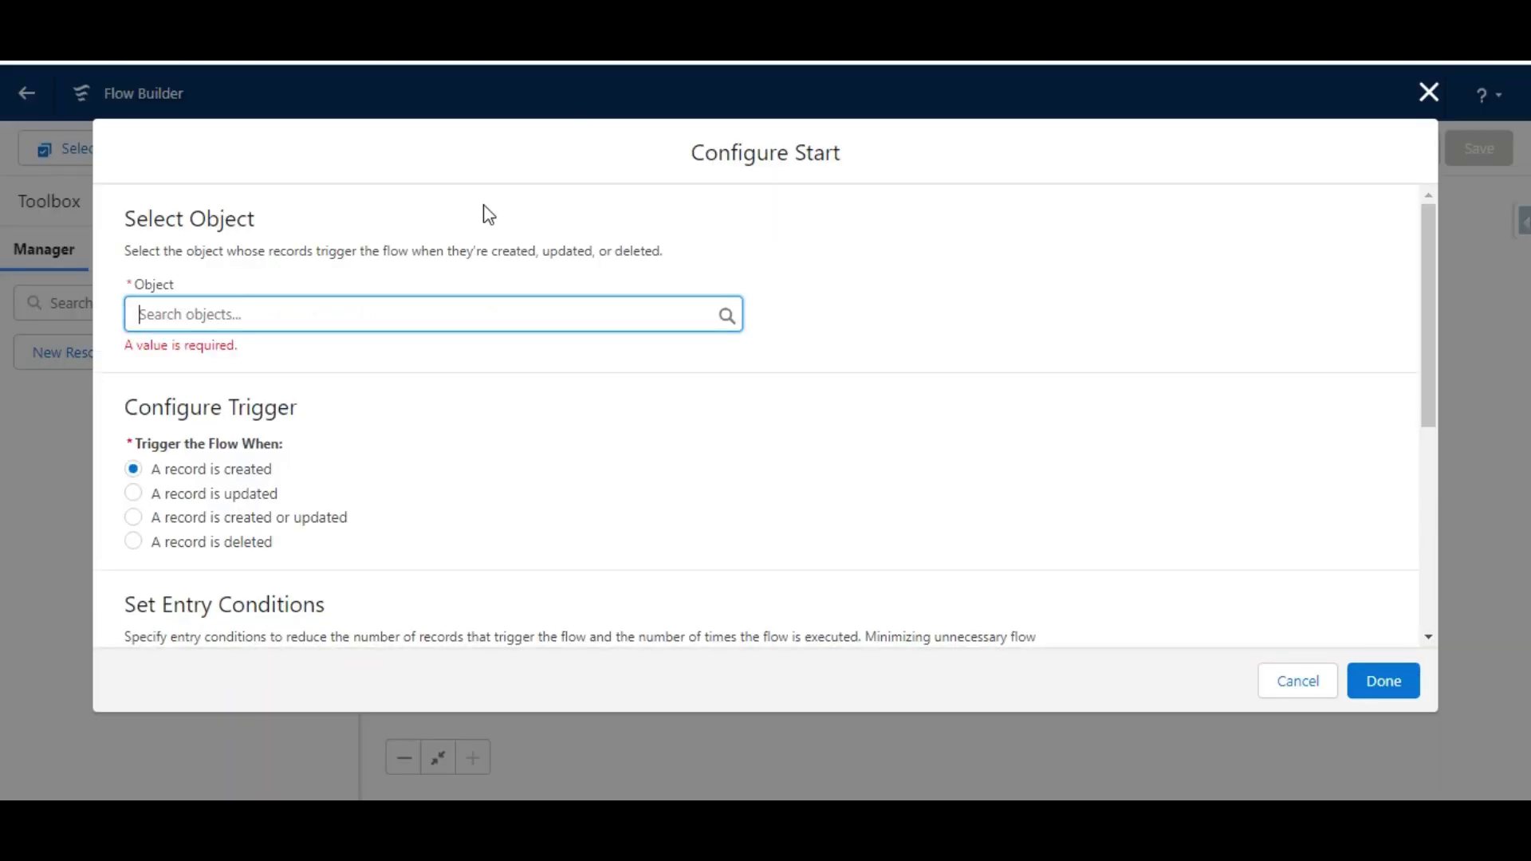
Step: Set the triggering object to Opportunity, firing when 'A record is created or updated'
click(440, 308)
text(opportuni)
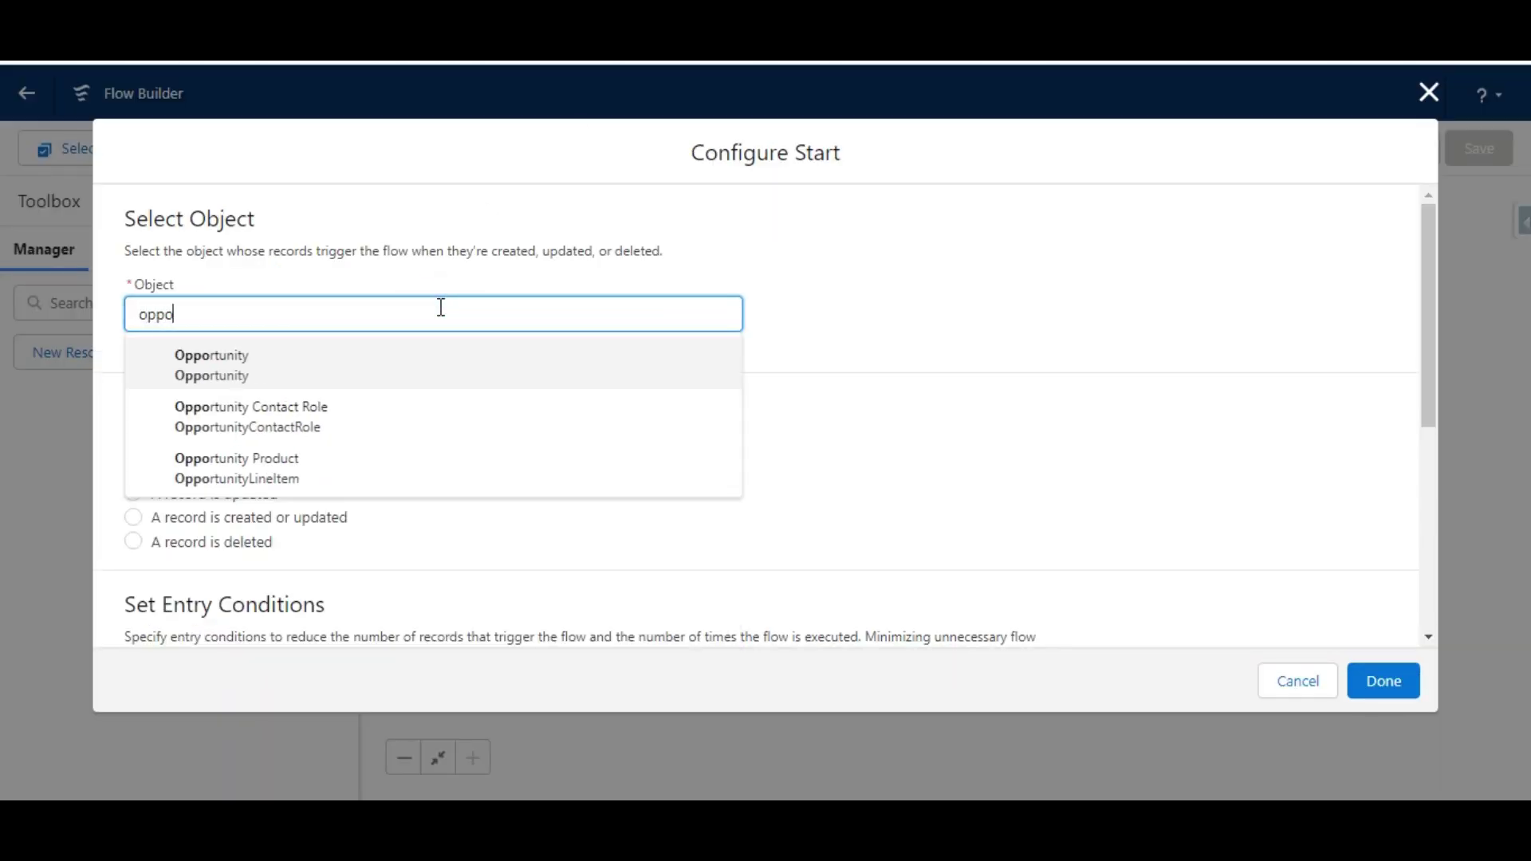
click(366, 376)
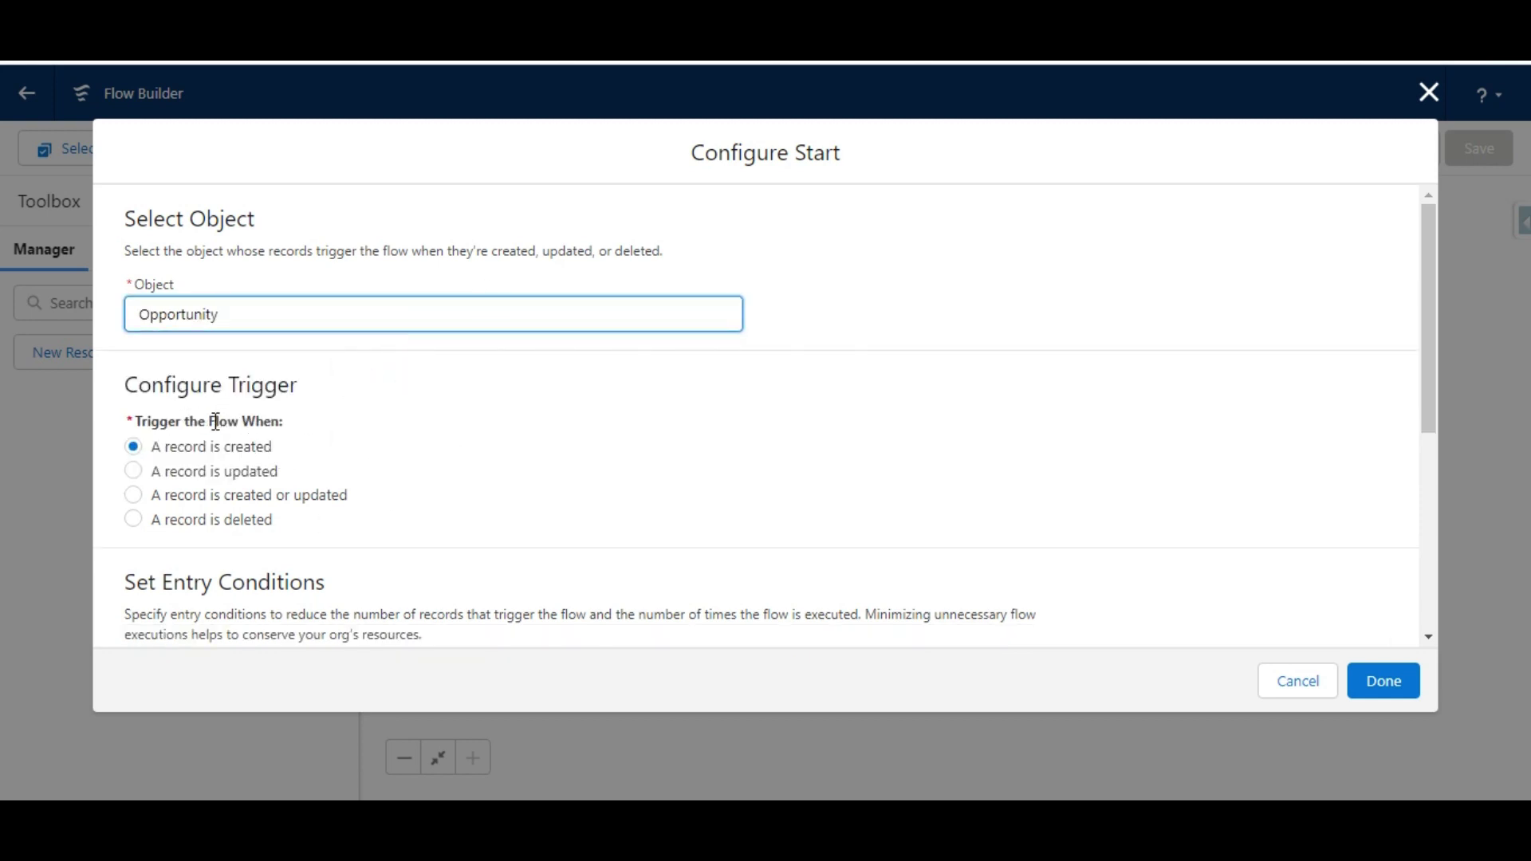
key(ctrl+Tab)
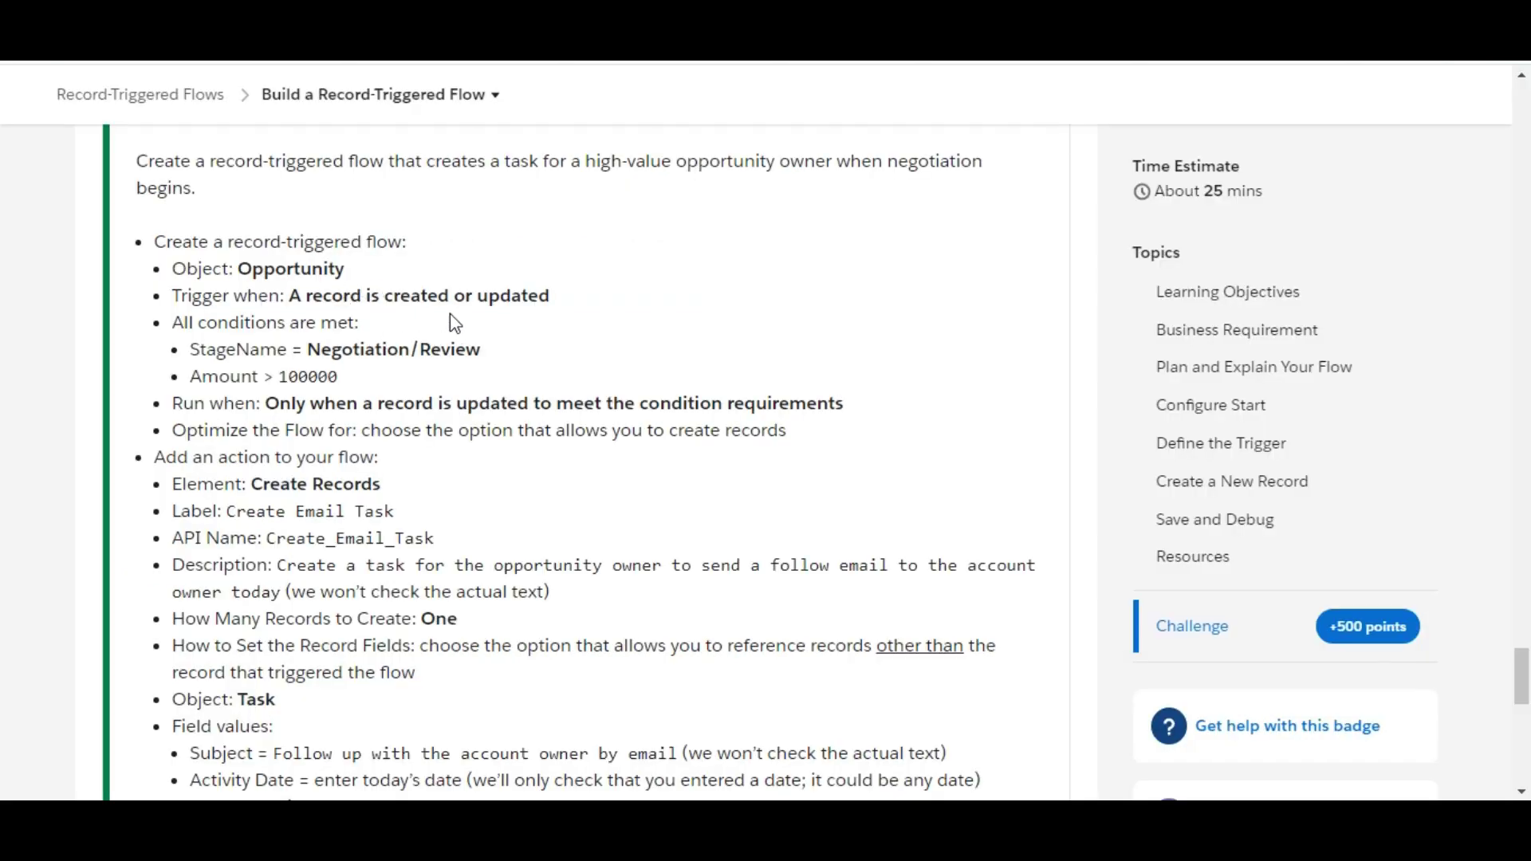
key(ctrl+Tab)
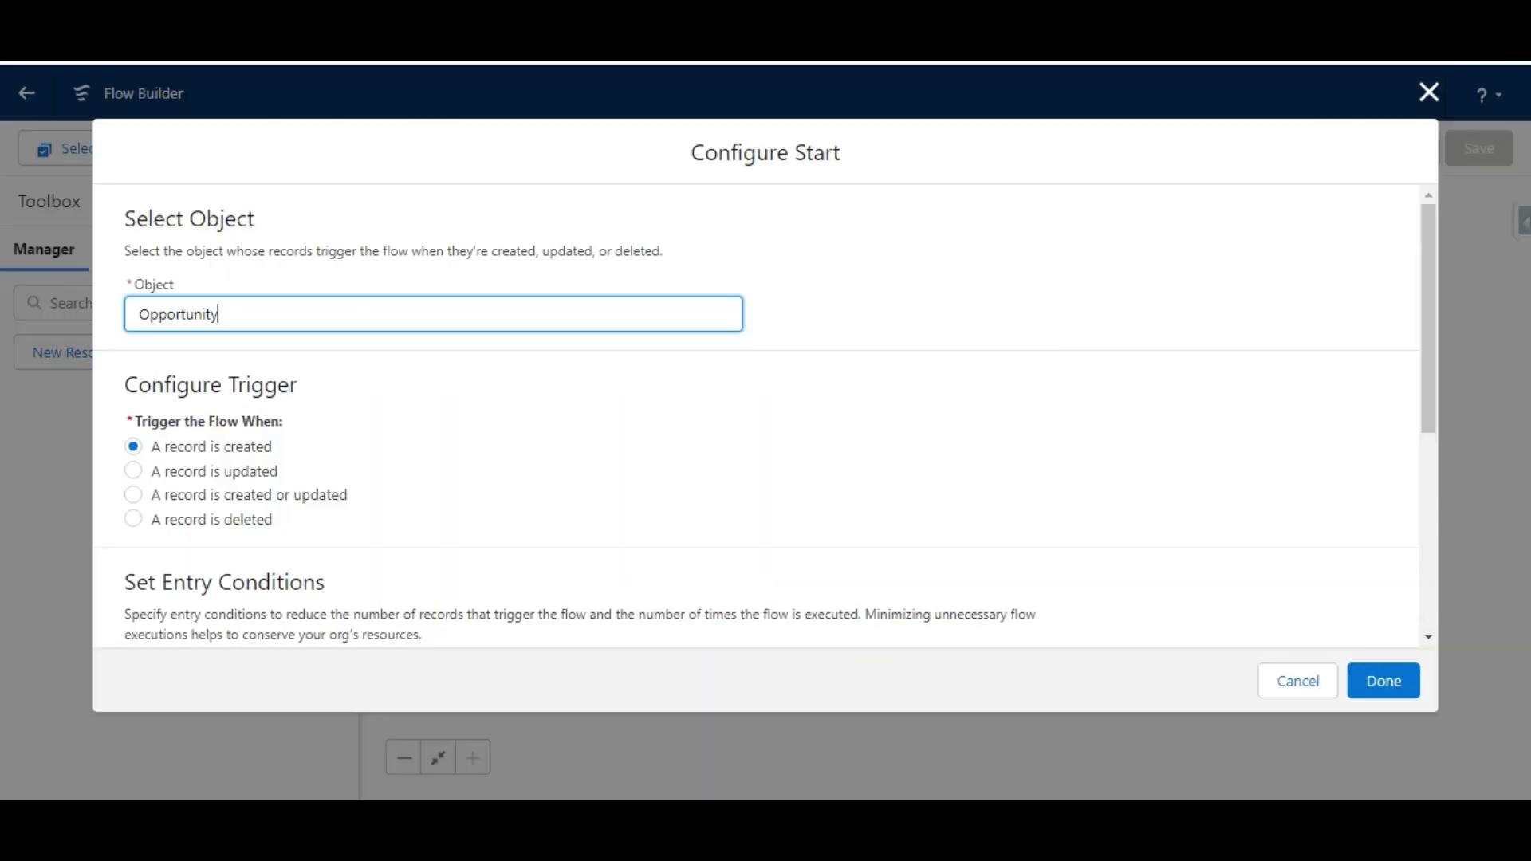
click(208, 494)
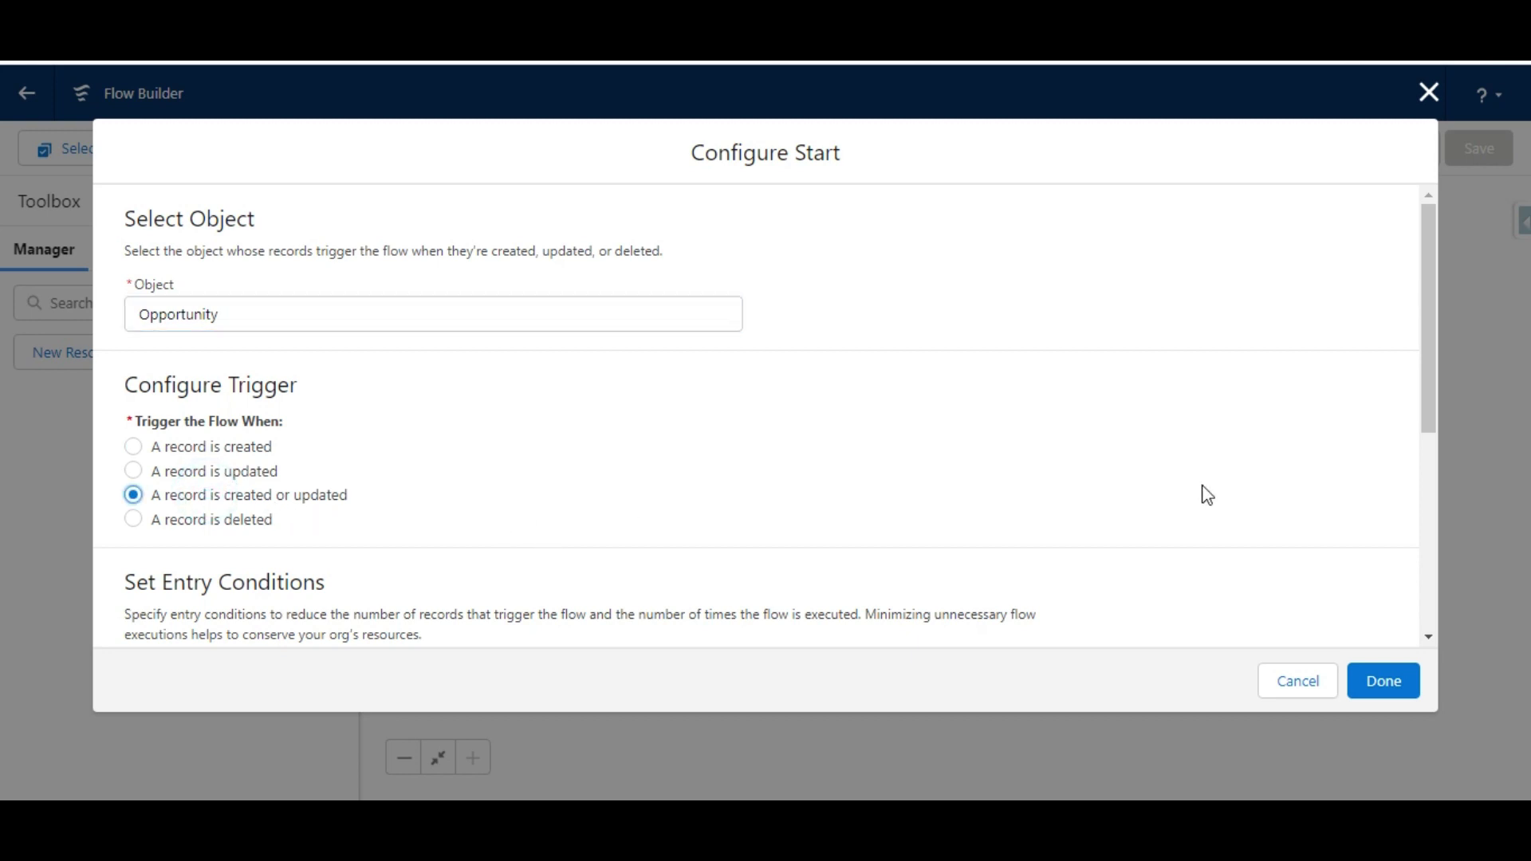
drag(1432, 384, 1420, 513)
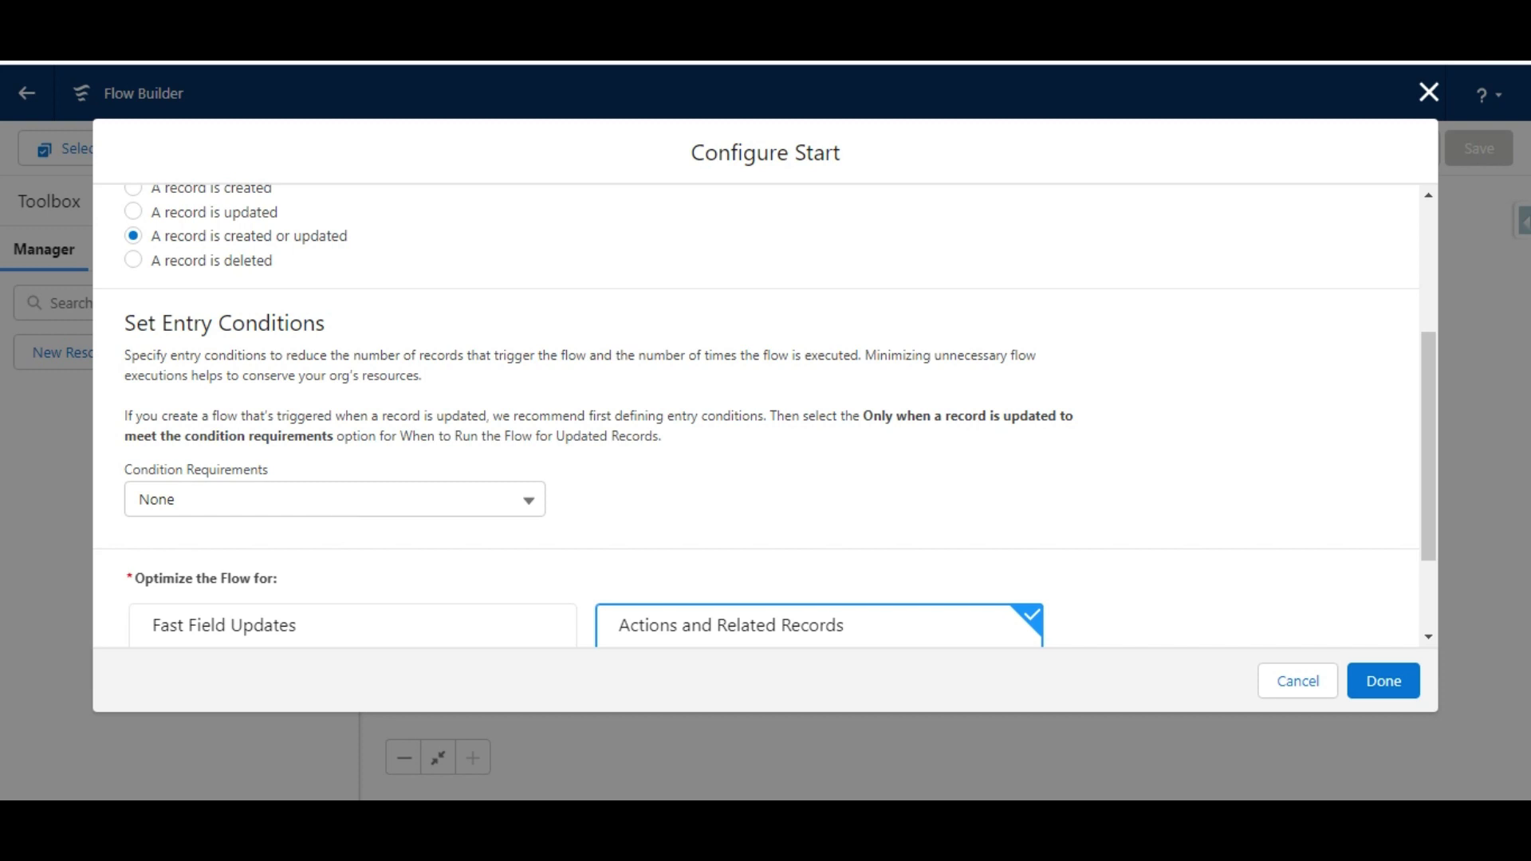
key(ctrl+Tab)
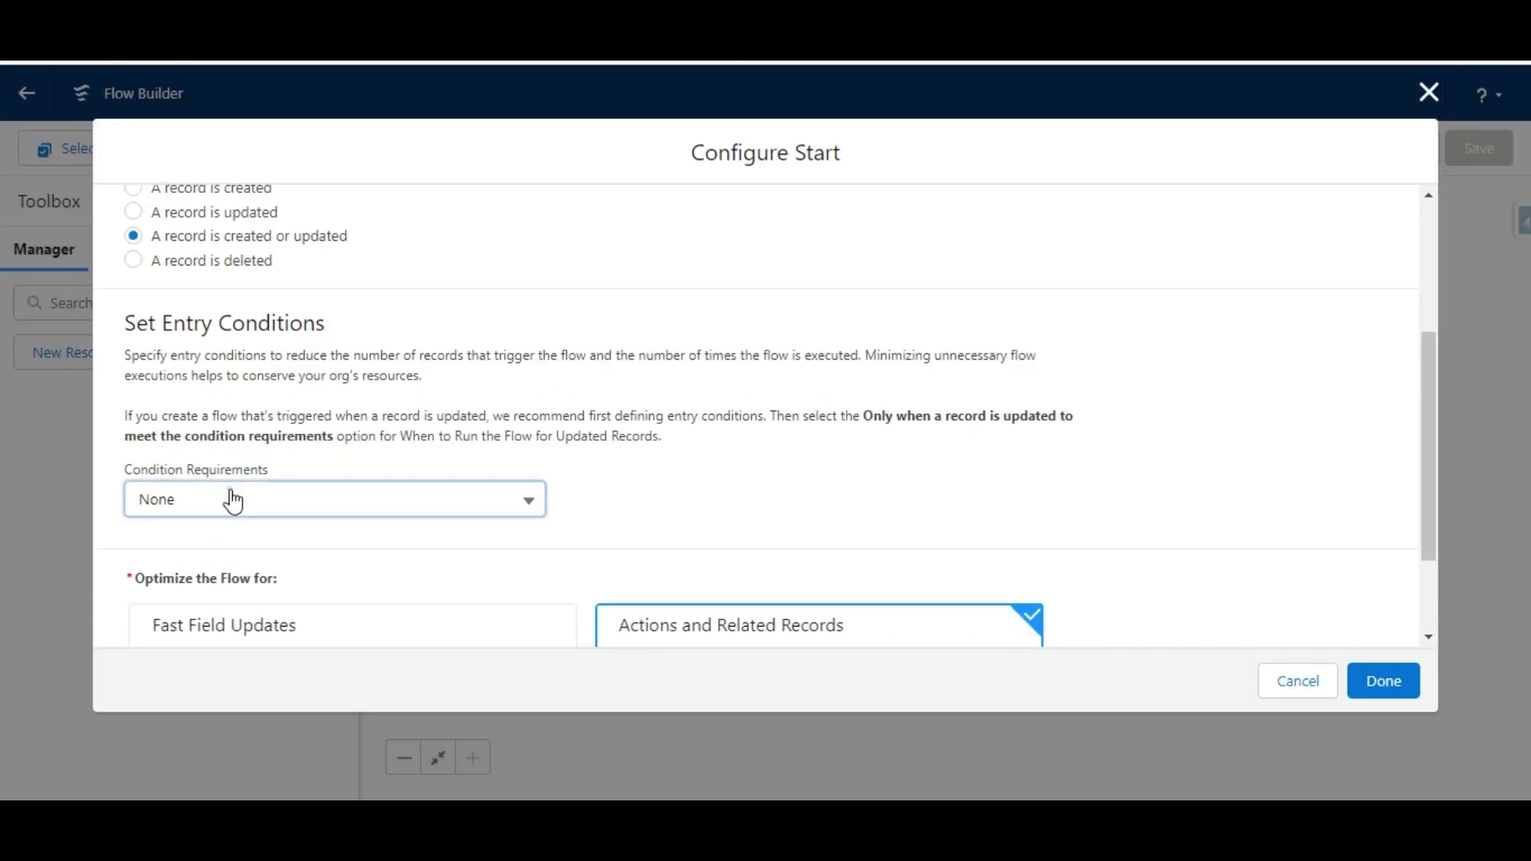
Step: Require all conditions met, starting with StageName Equals Negotiation/Review
click(229, 499)
click(247, 590)
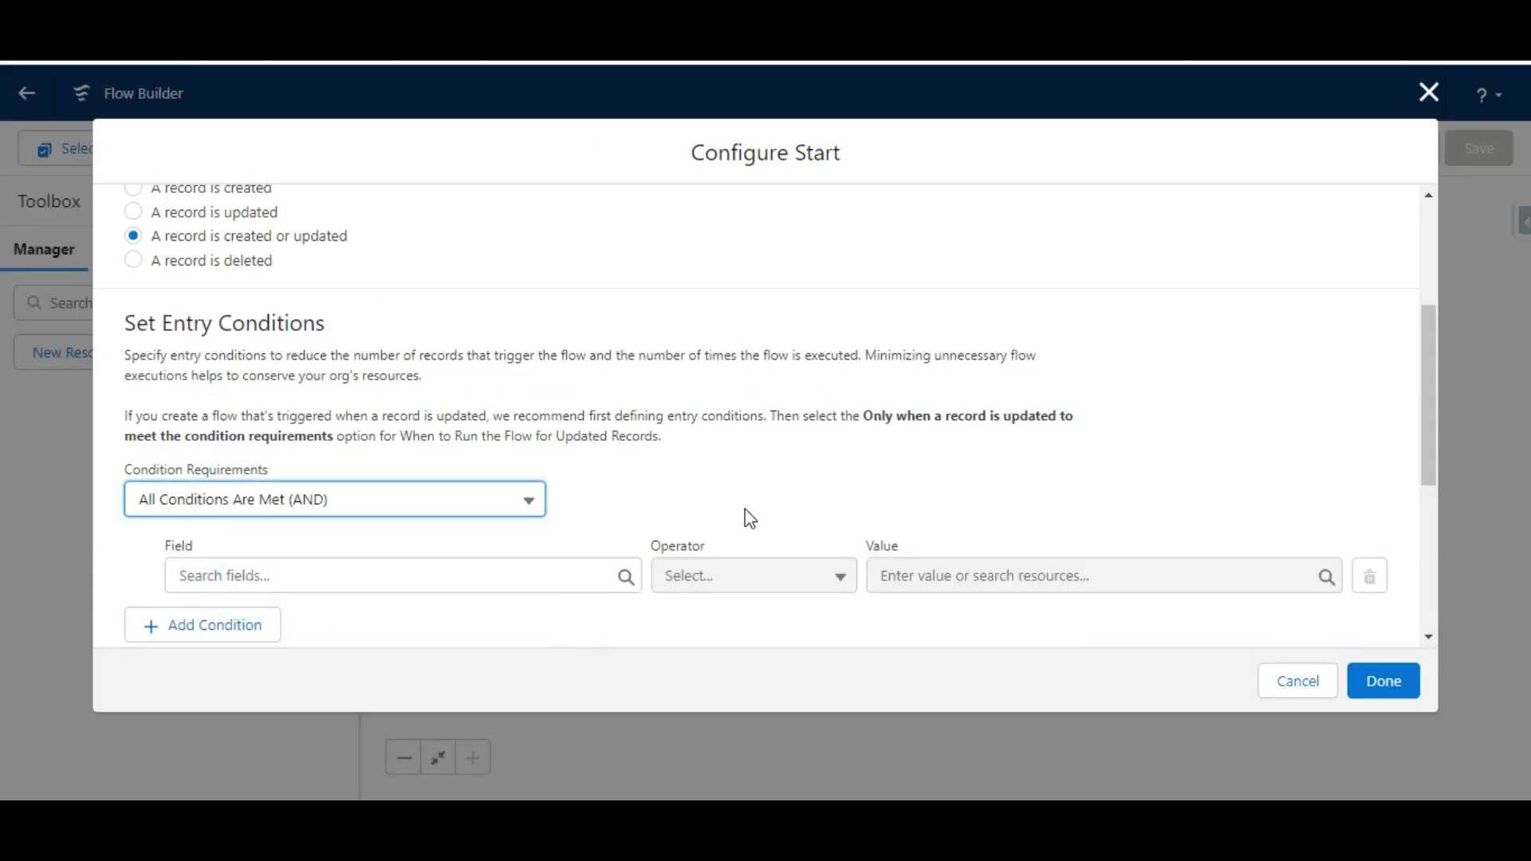
drag(1430, 423, 1432, 477)
click(270, 447)
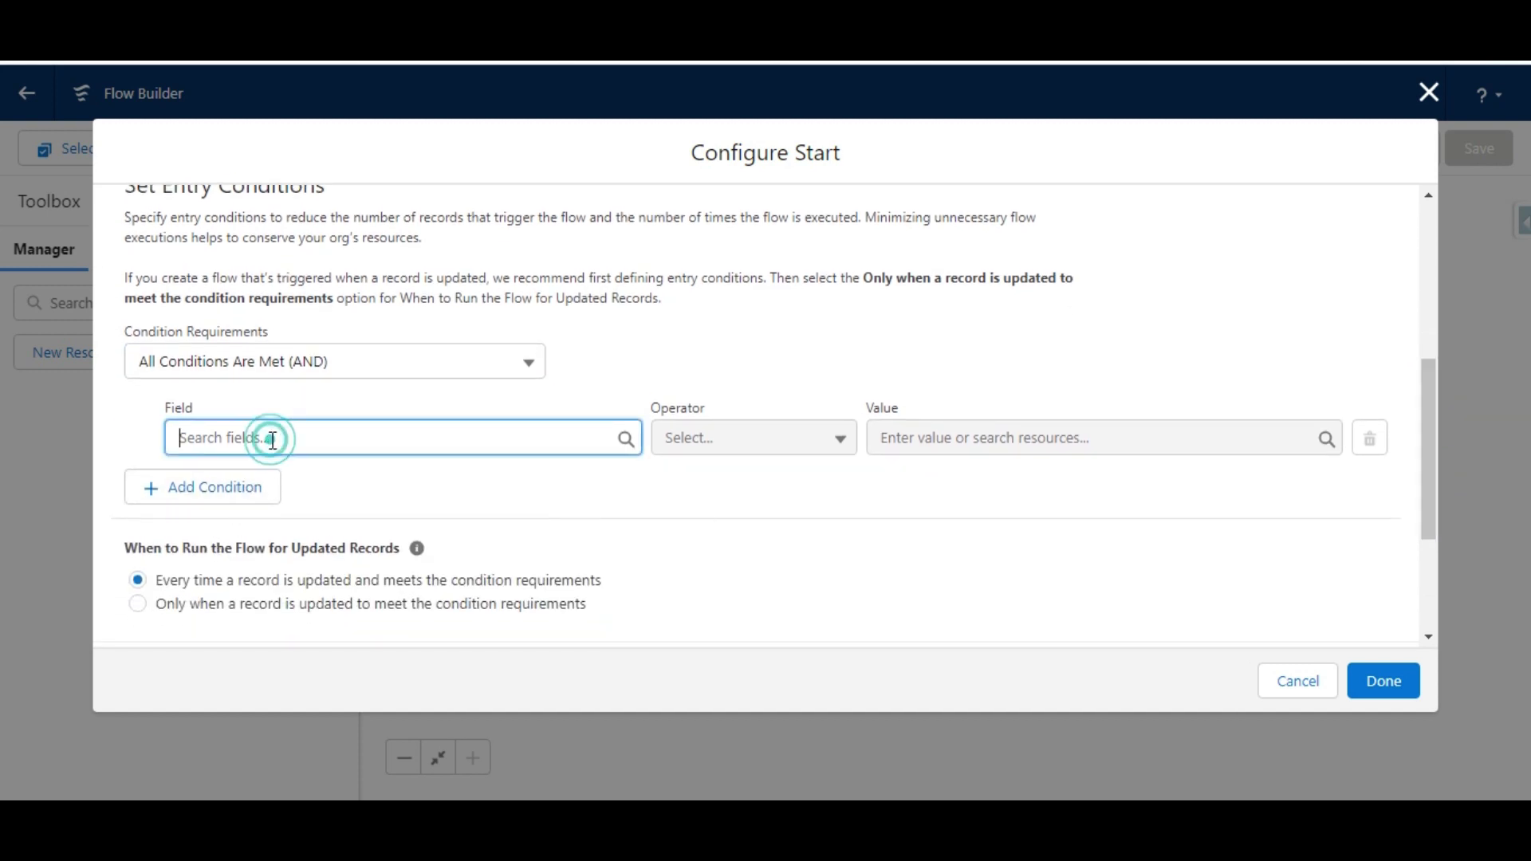
text(stage)
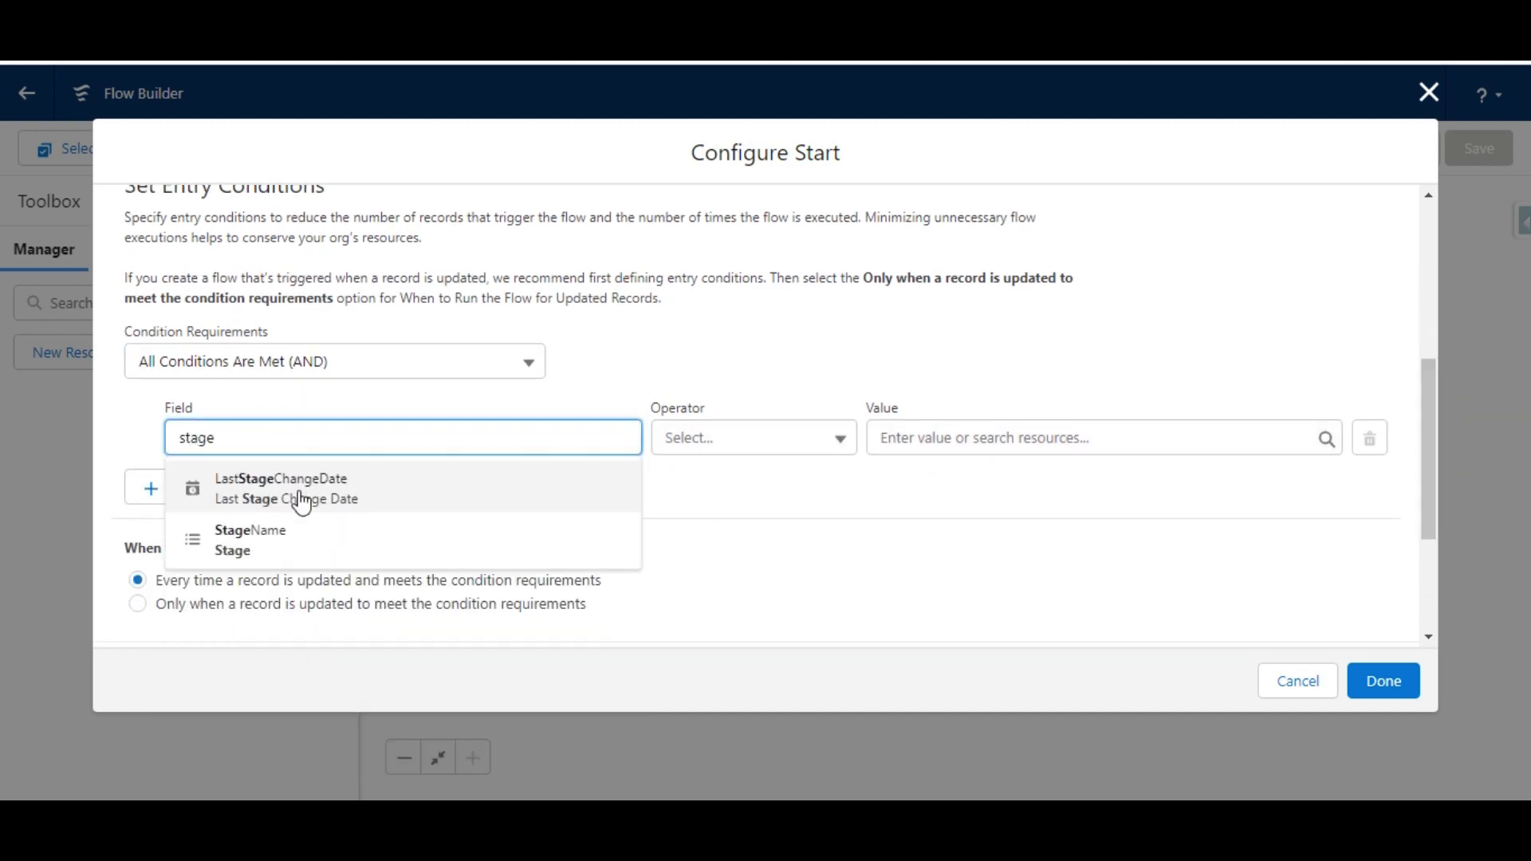
click(302, 532)
key(alt+Tab)
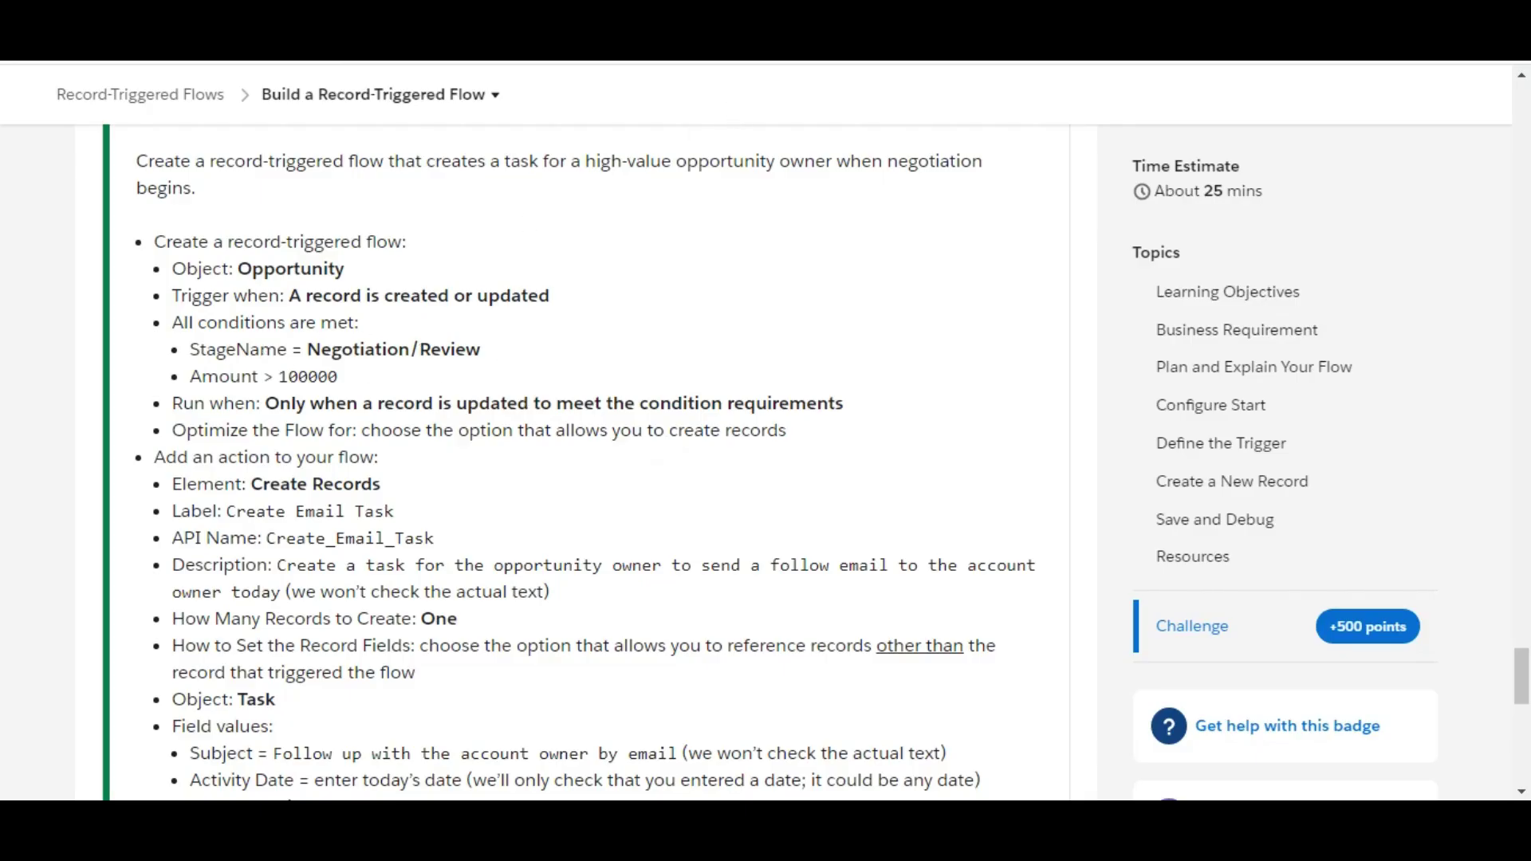
key(alt+Tab)
click(718, 442)
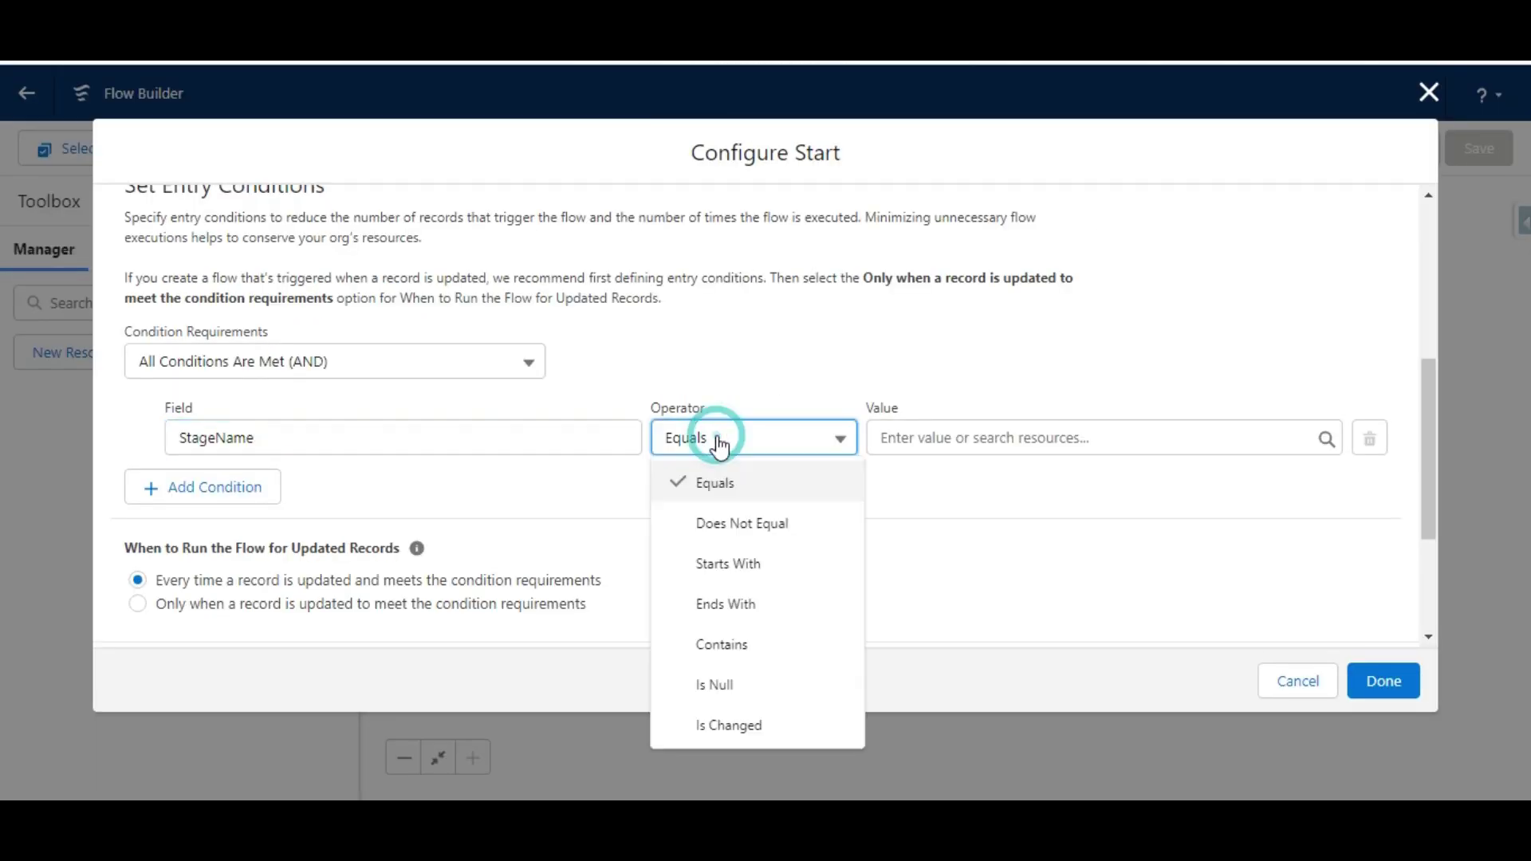
click(715, 482)
click(917, 441)
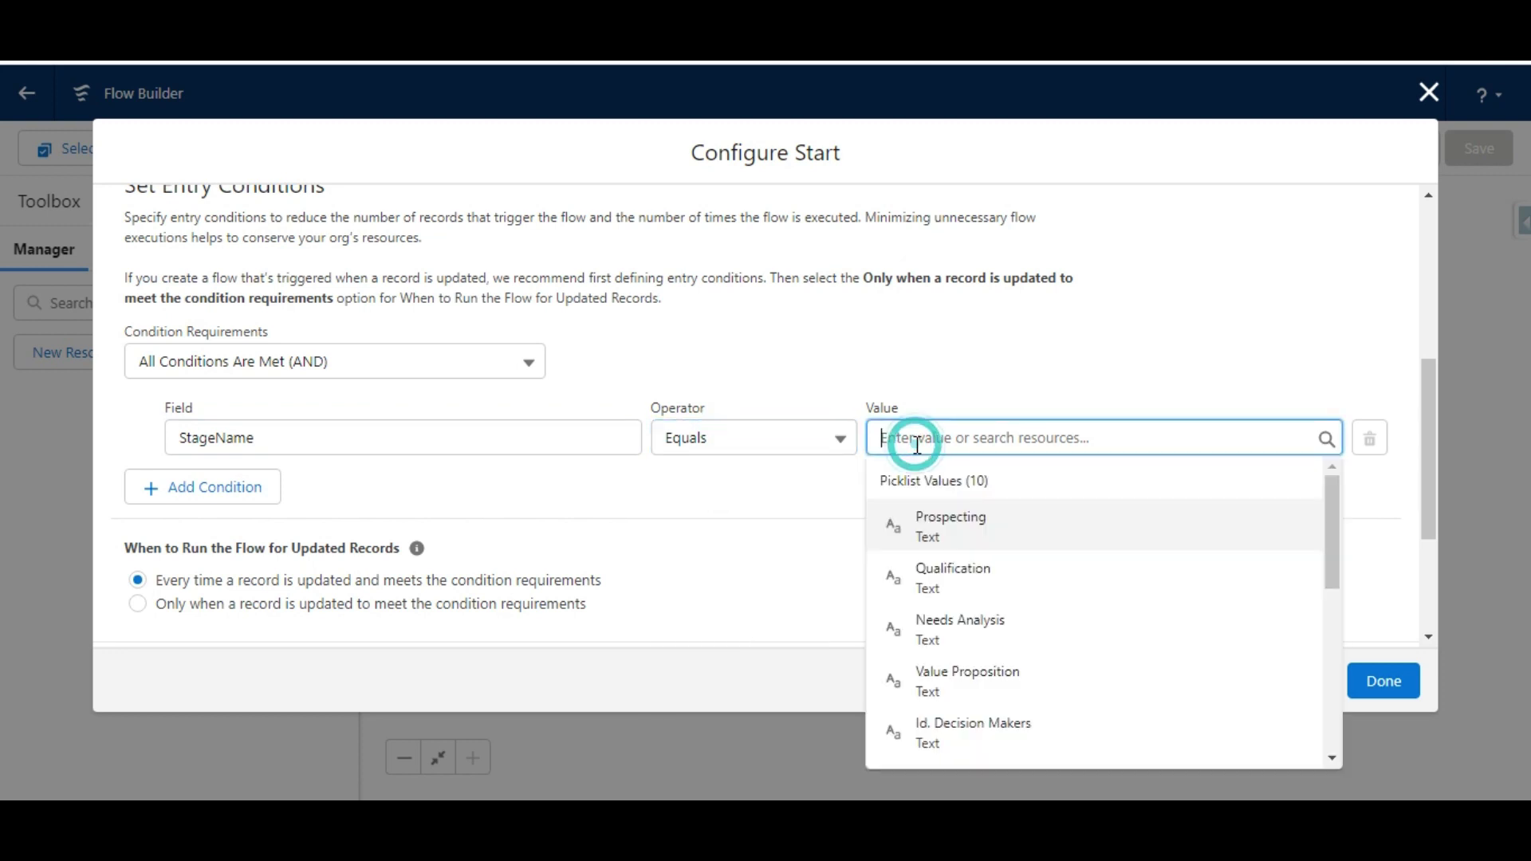
text(nego)
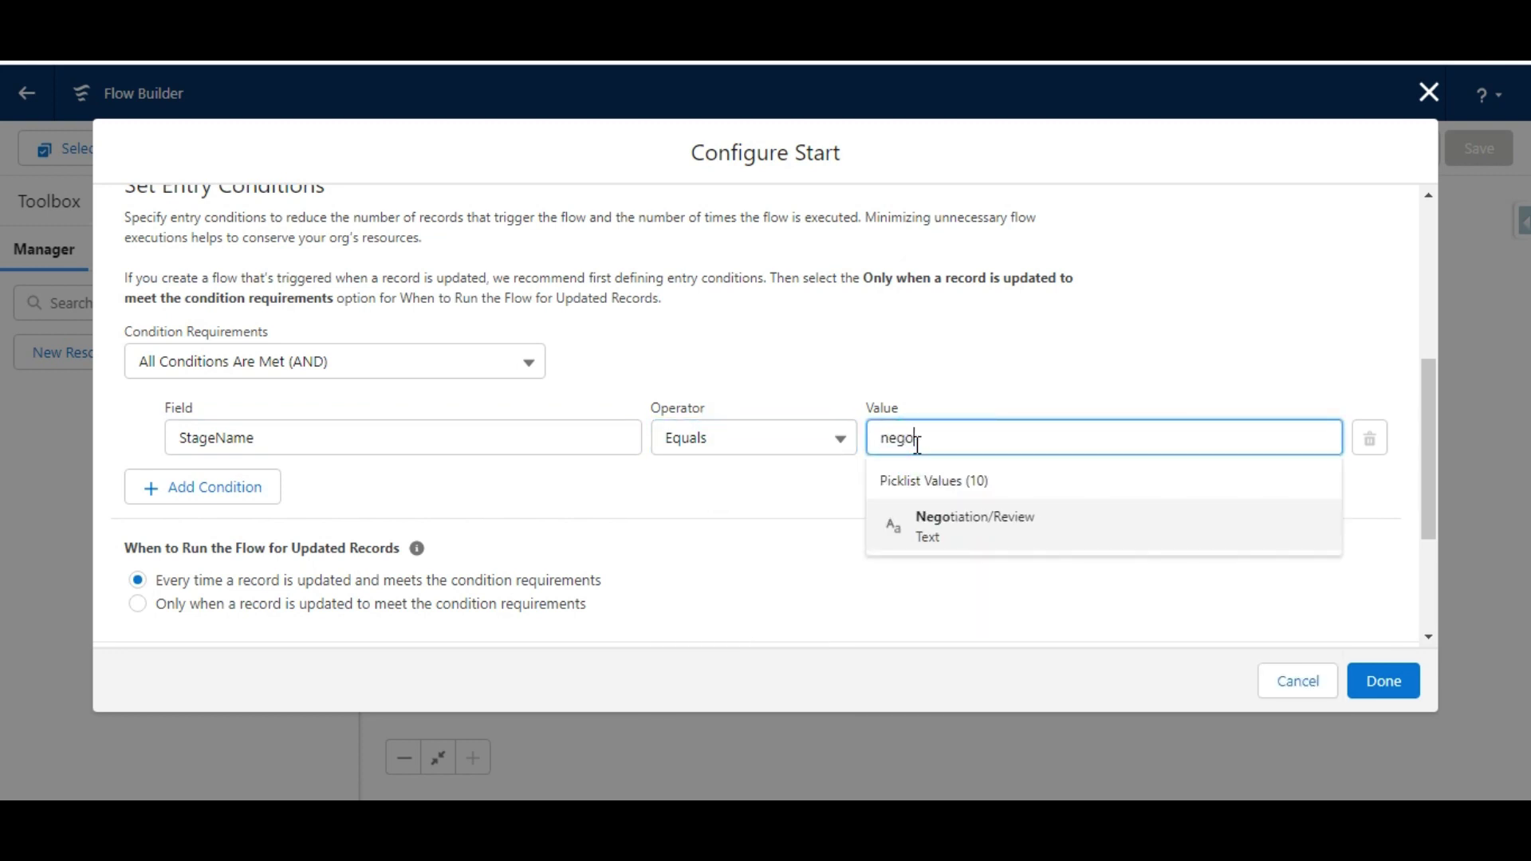
click(1049, 536)
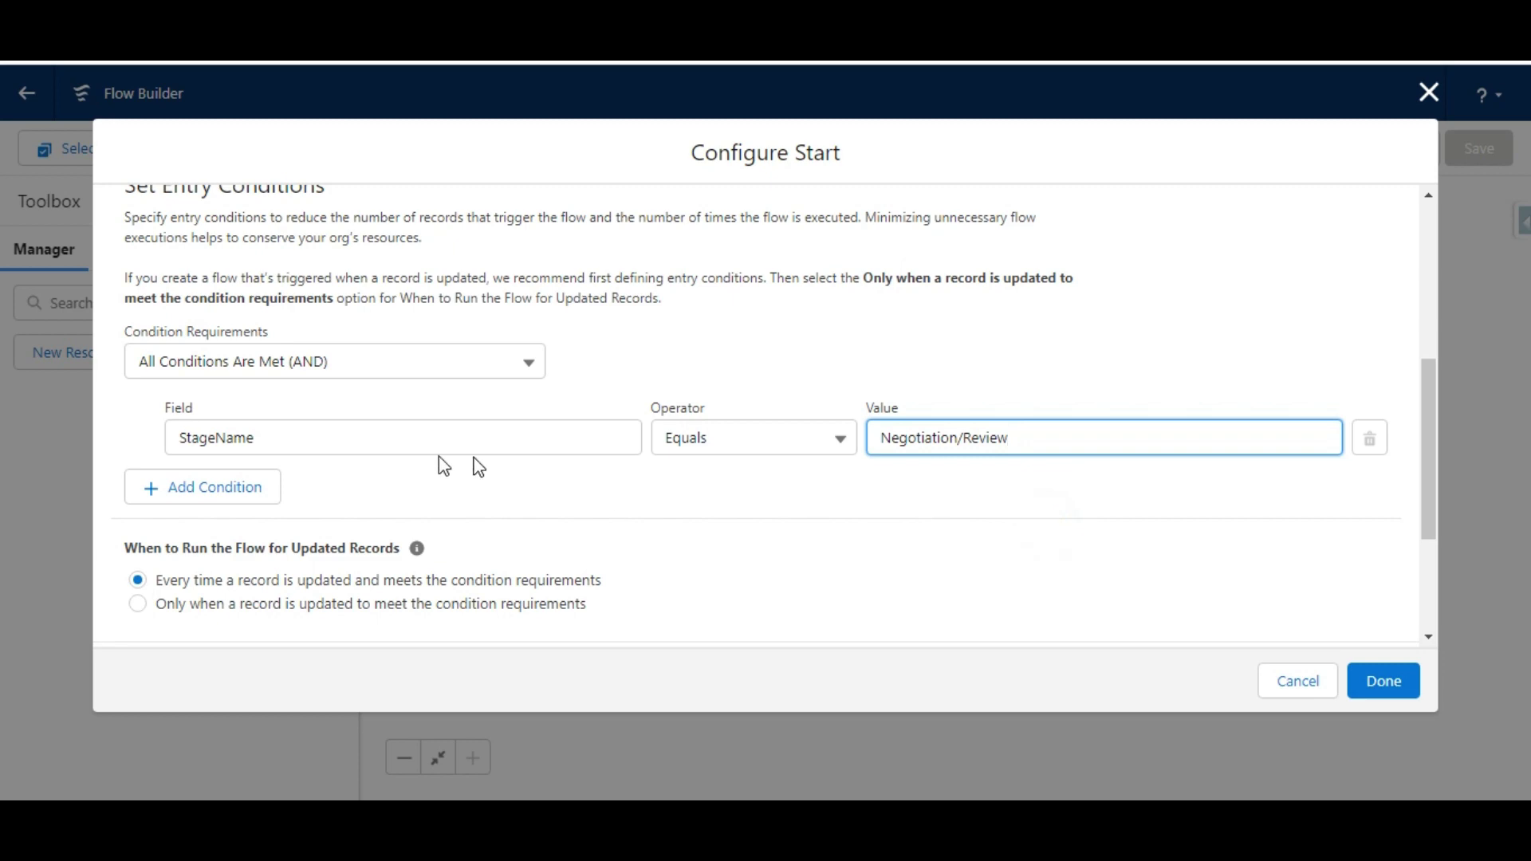
Step: Add a second entry condition: Amount Greater Than 100000
click(256, 487)
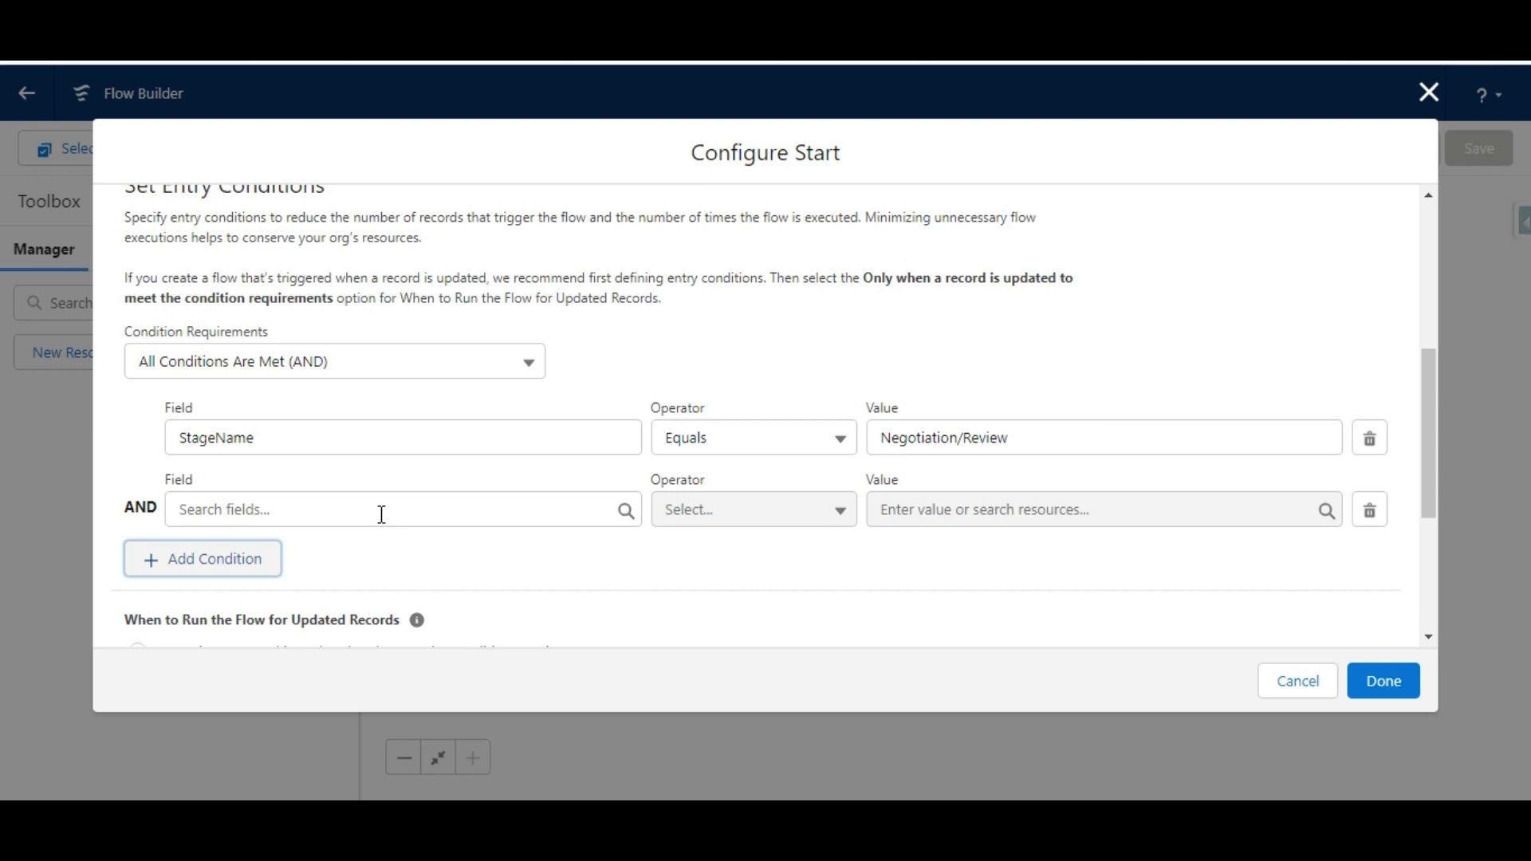
click(382, 511)
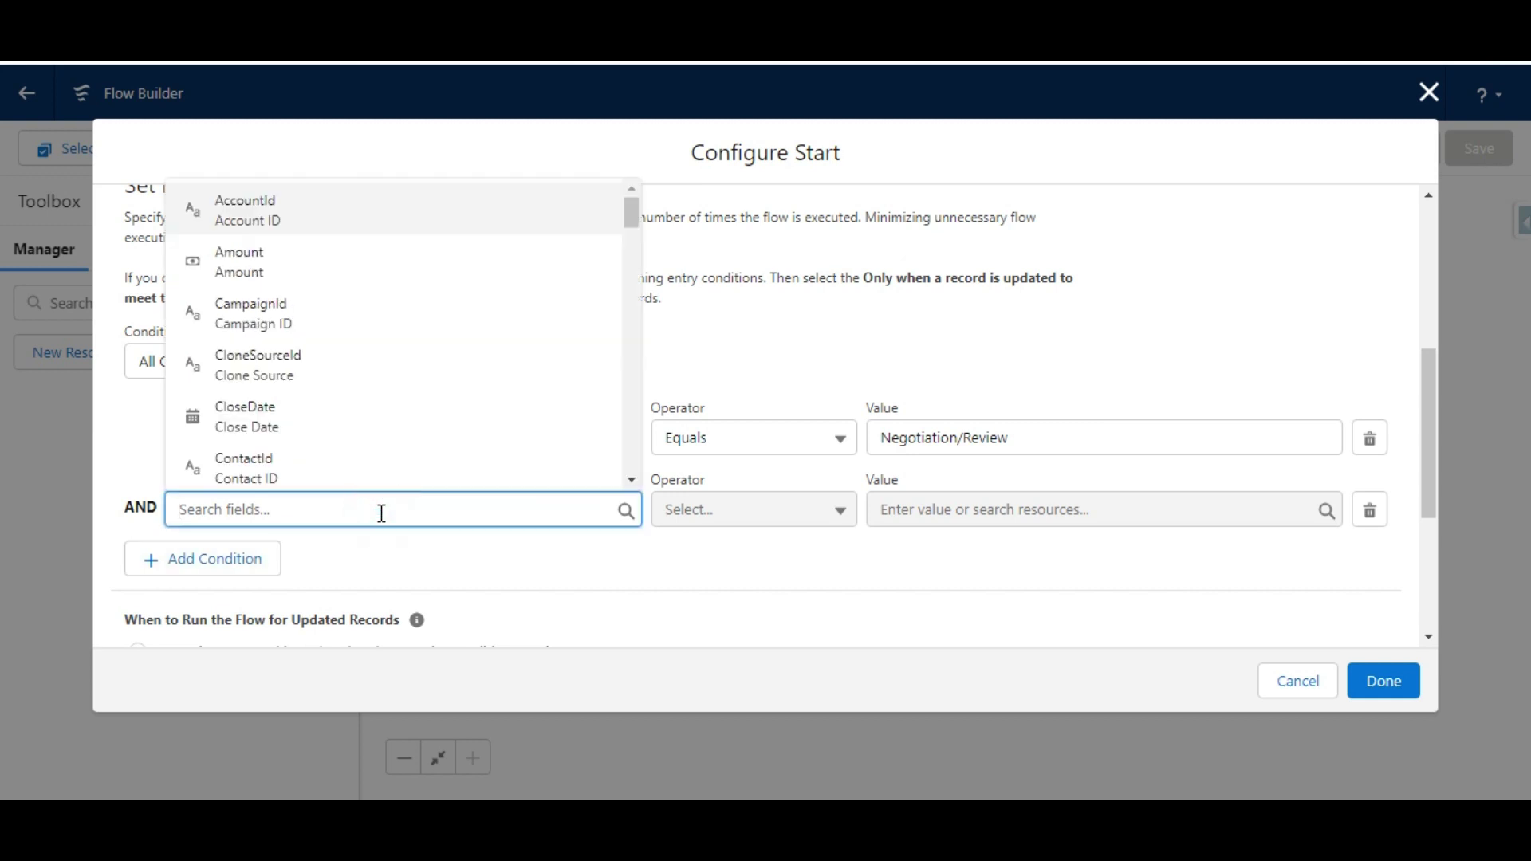
text(Amount)
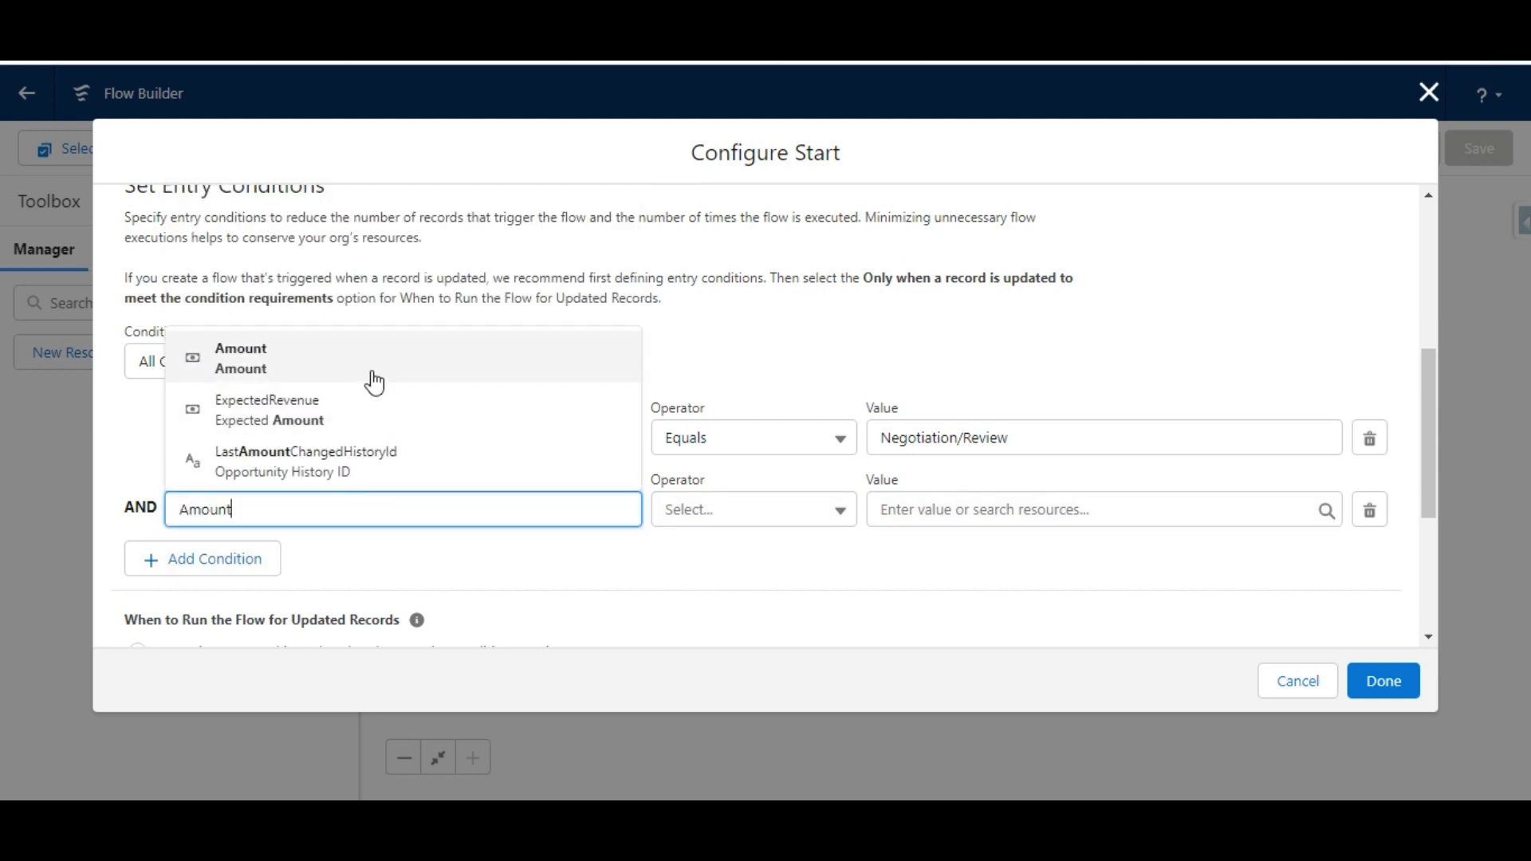
click(371, 359)
click(717, 509)
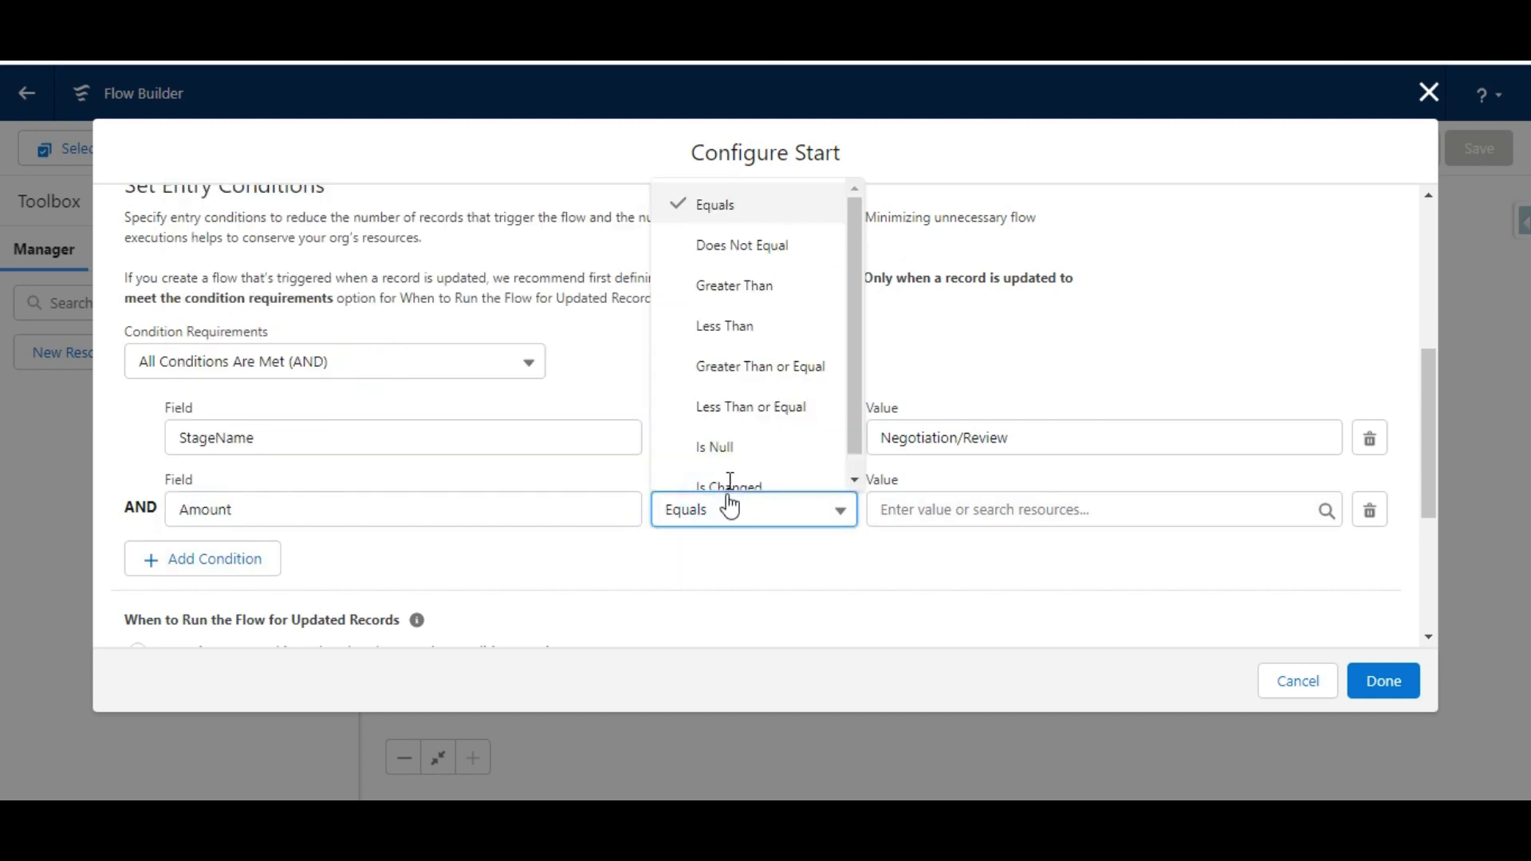
click(733, 287)
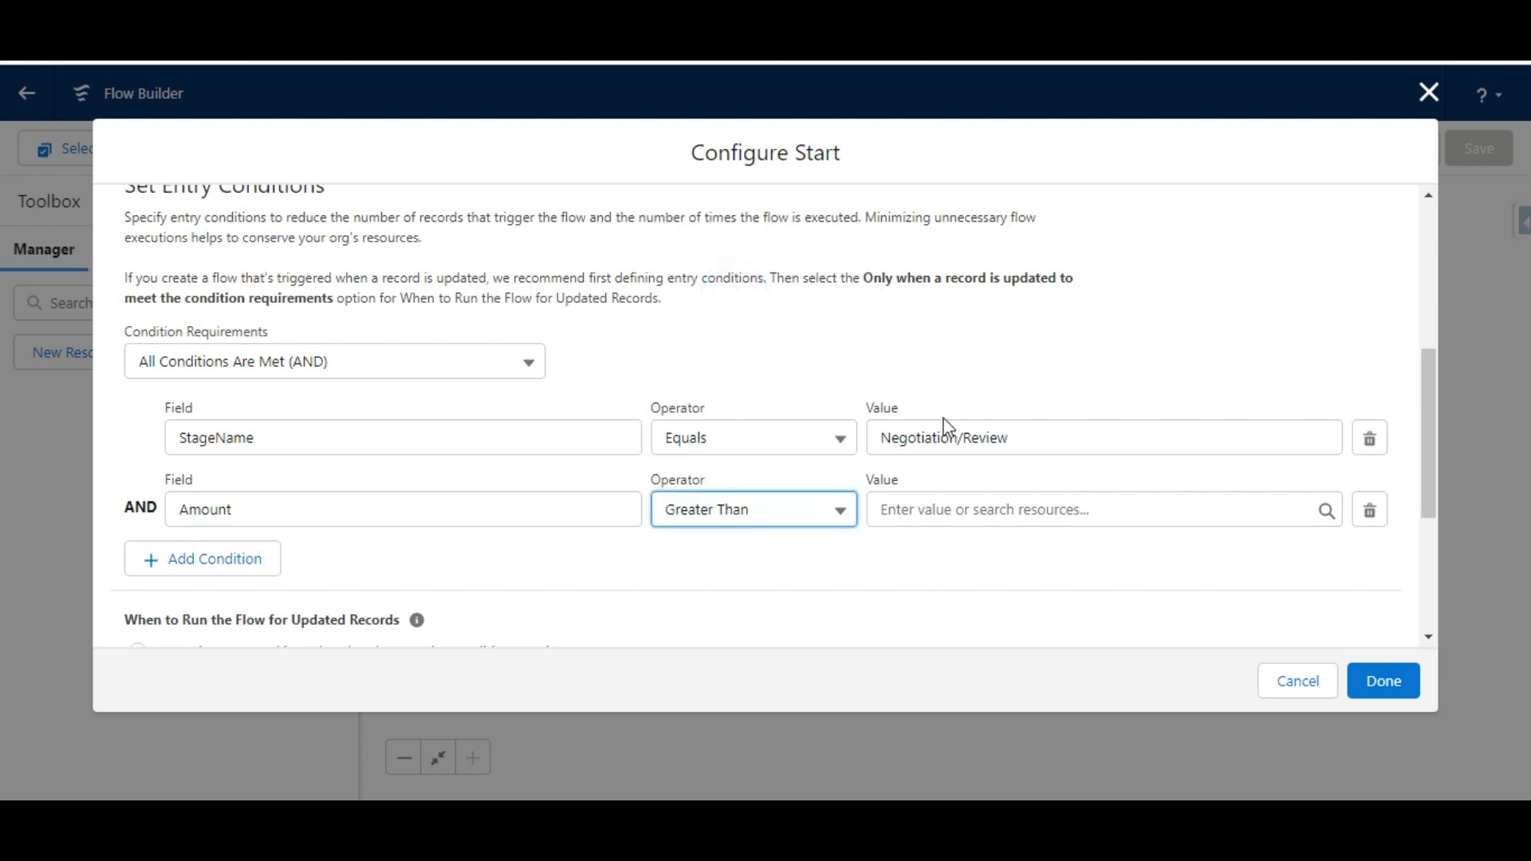
click(944, 507)
text(100000)
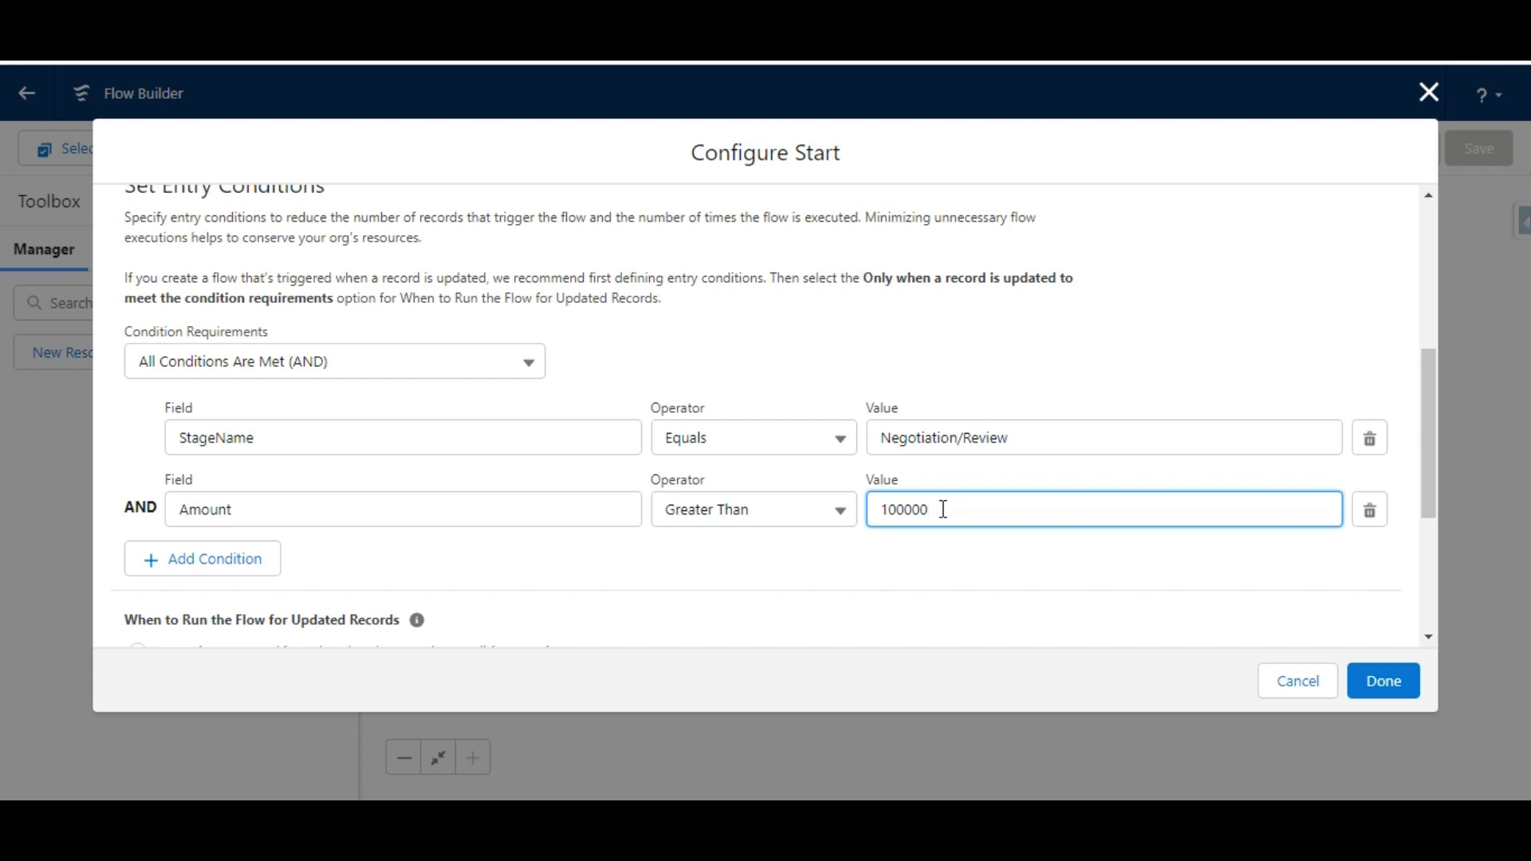
drag(1431, 427, 1432, 513)
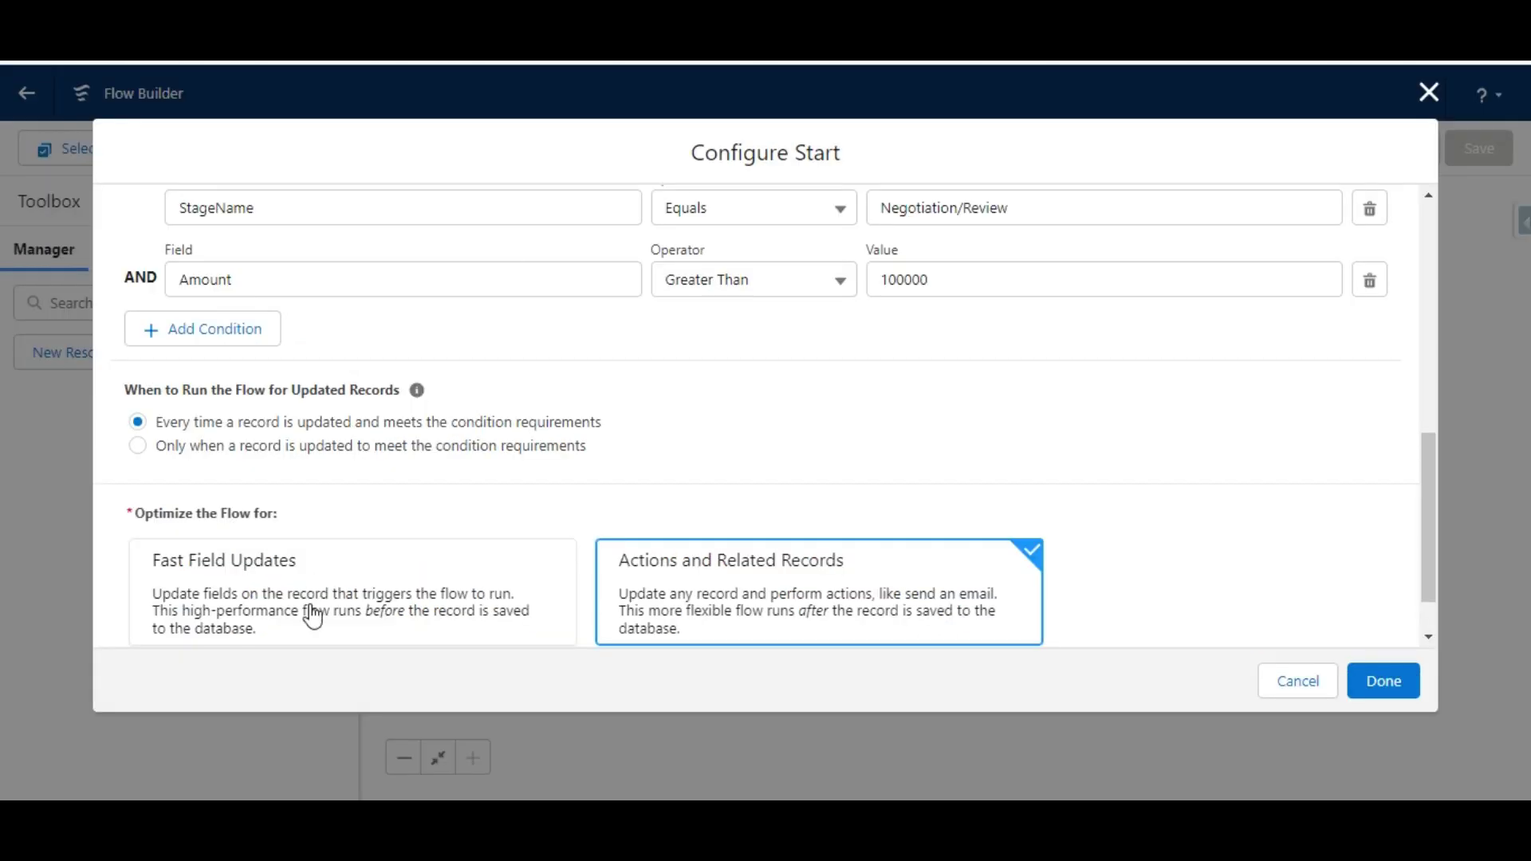
Step: Run the flow only when a record is updated to meet the conditions, and close Configure Start
click(201, 446)
drag(1428, 524, 1429, 548)
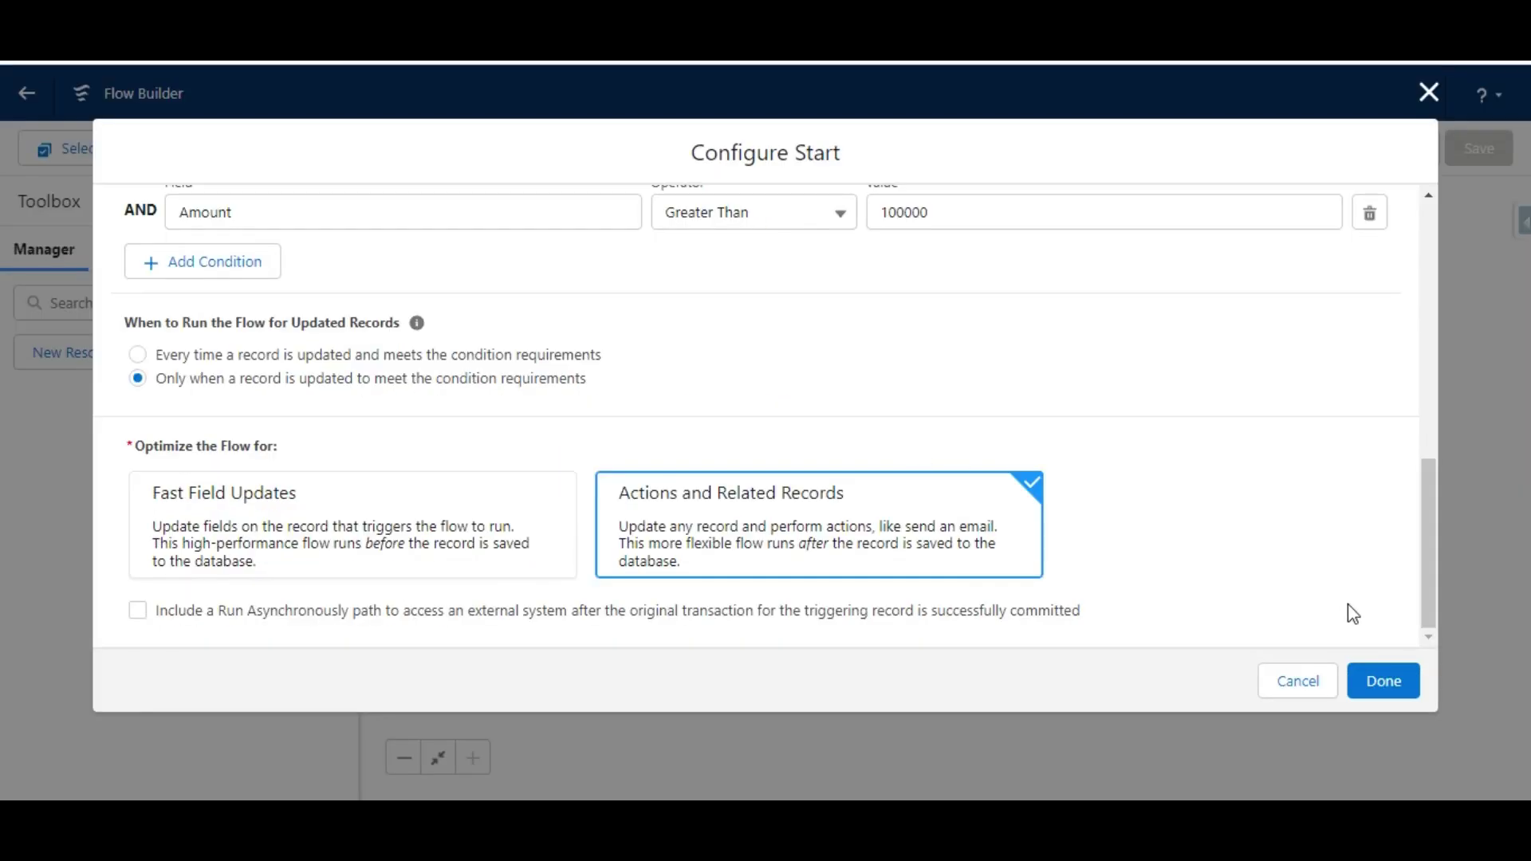
click(1361, 682)
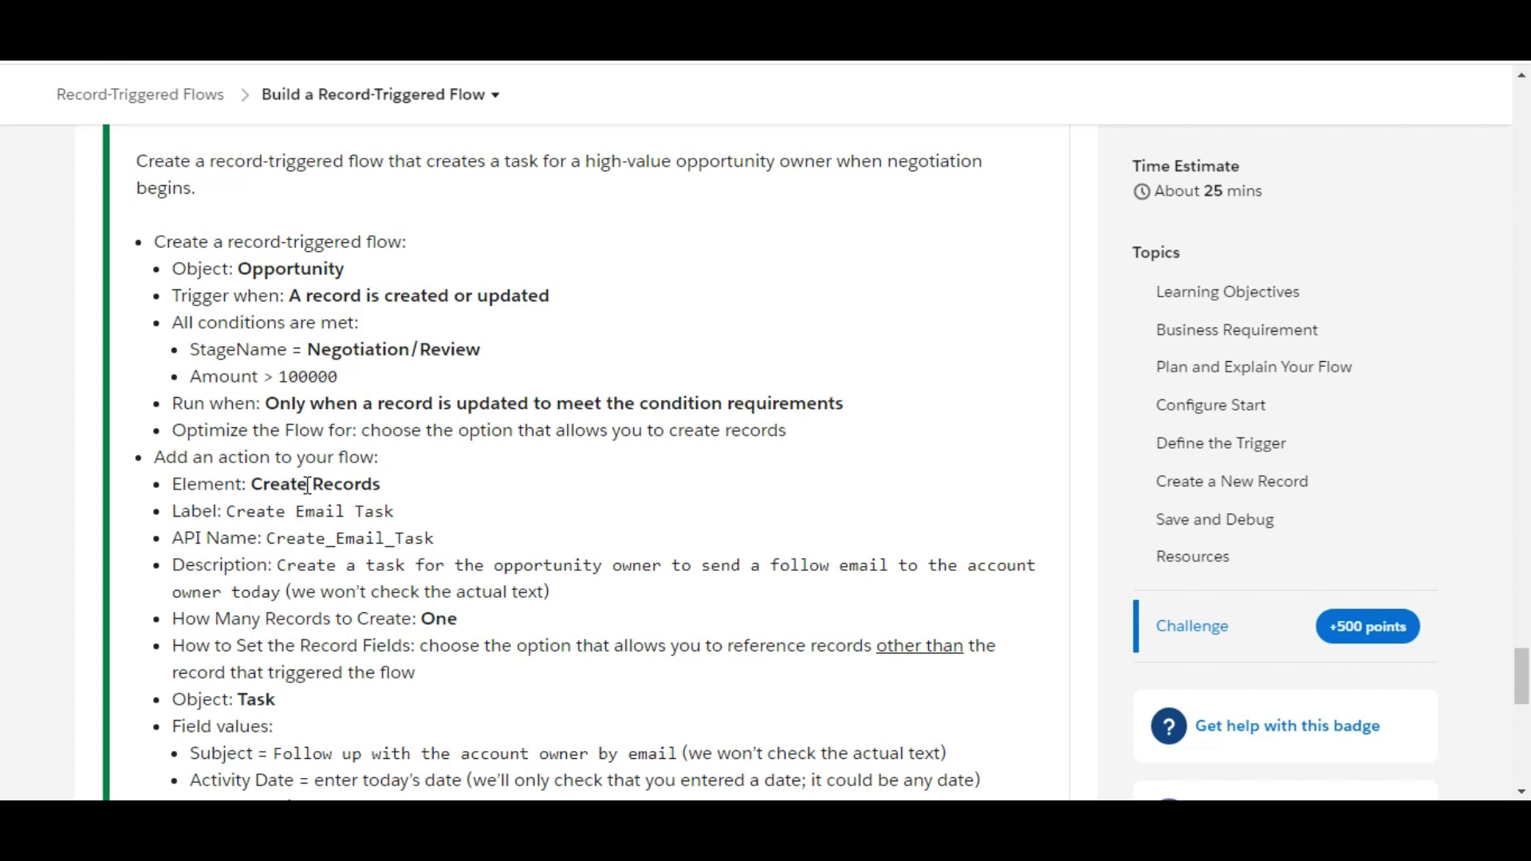
scroll(307, 484, down, 2)
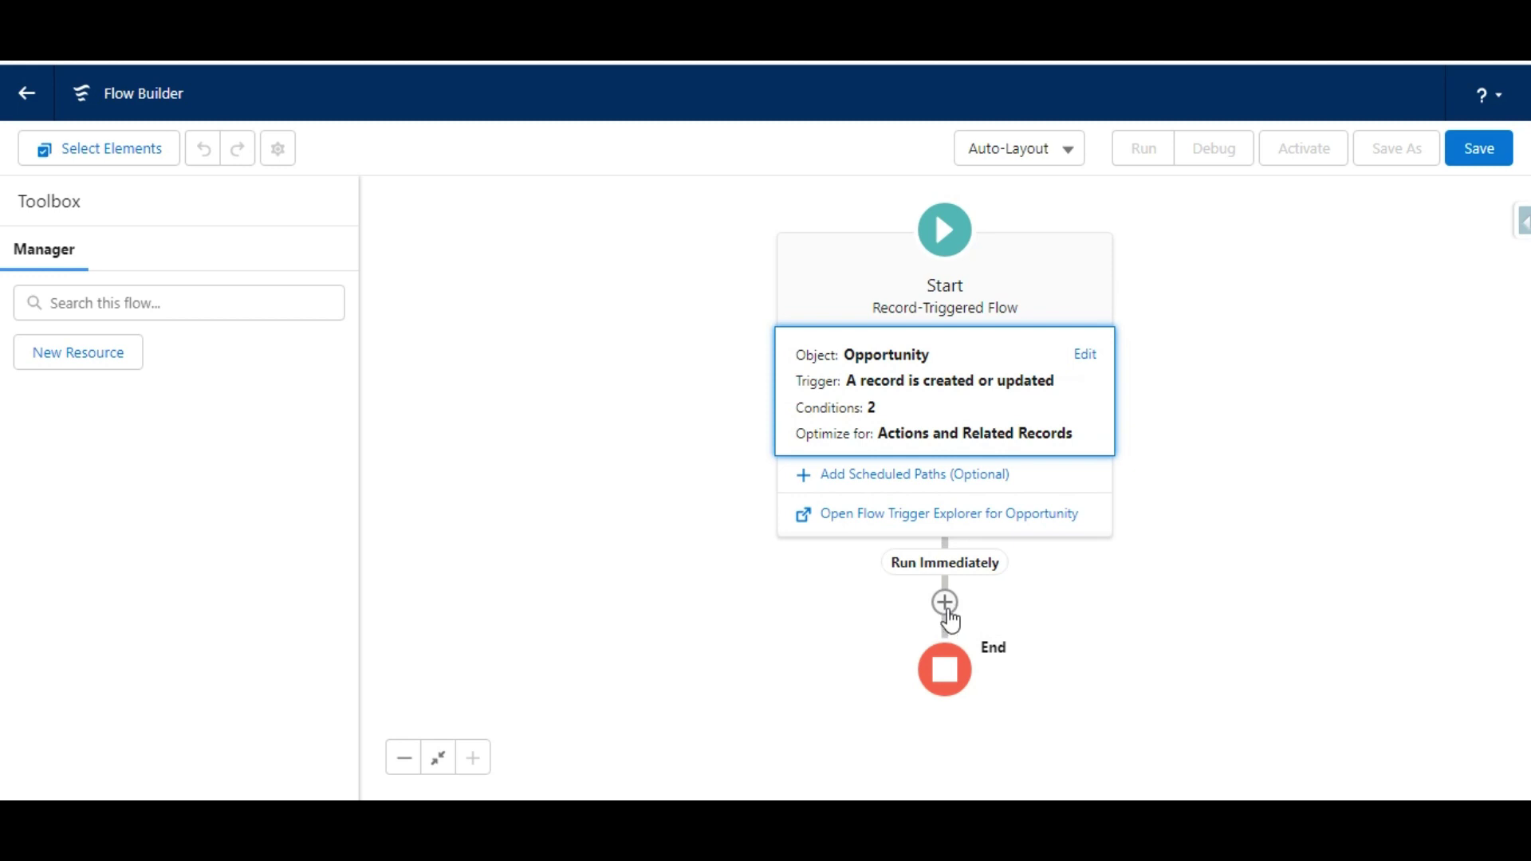
Step: Add a Create Records element after the start and copy the required label from the instructions
click(946, 607)
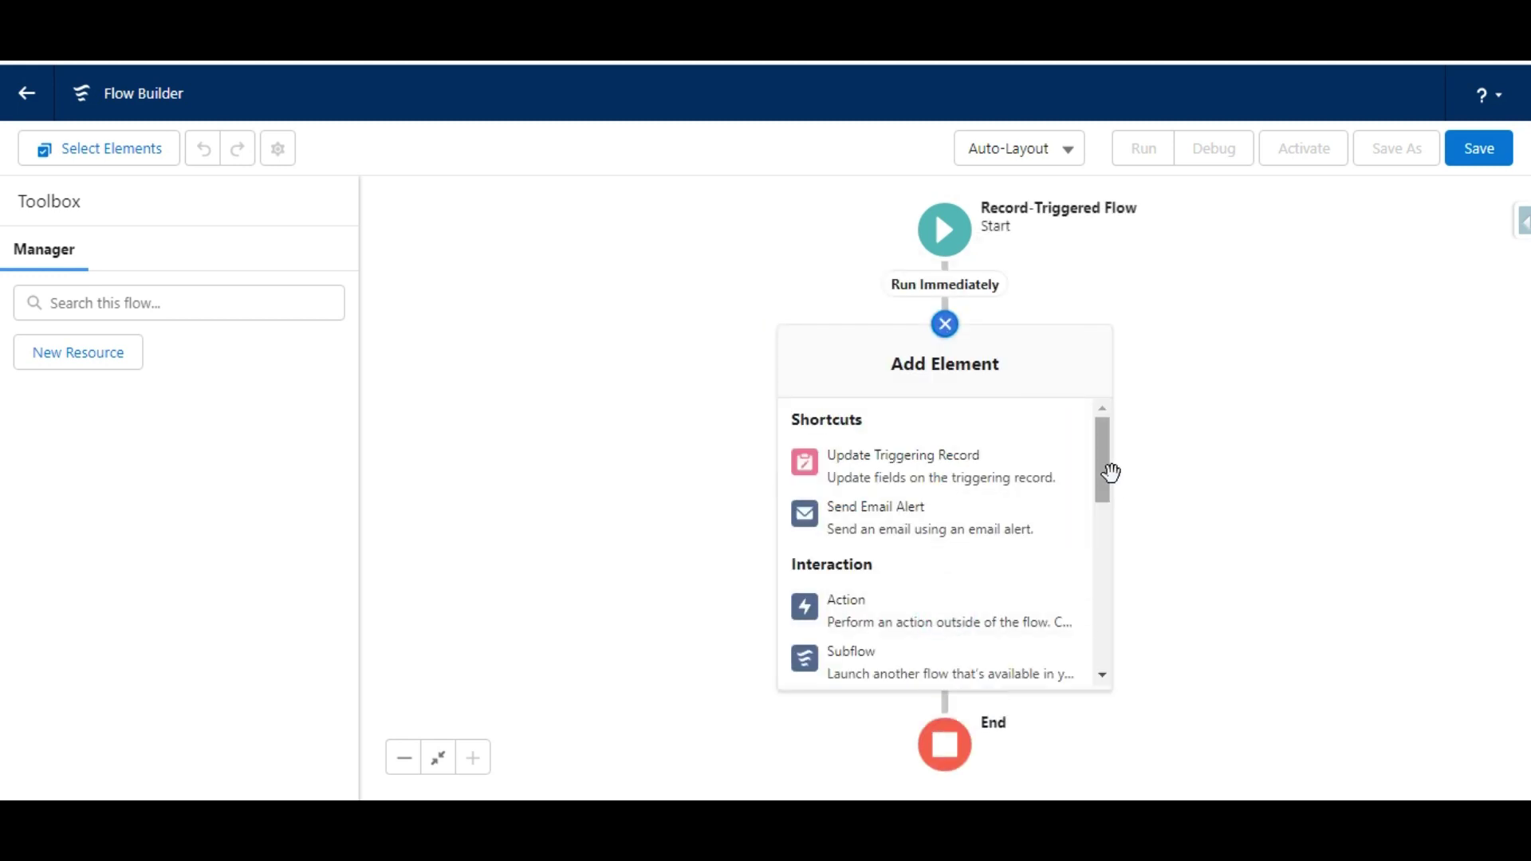
drag(1104, 468, 1099, 610)
click(913, 618)
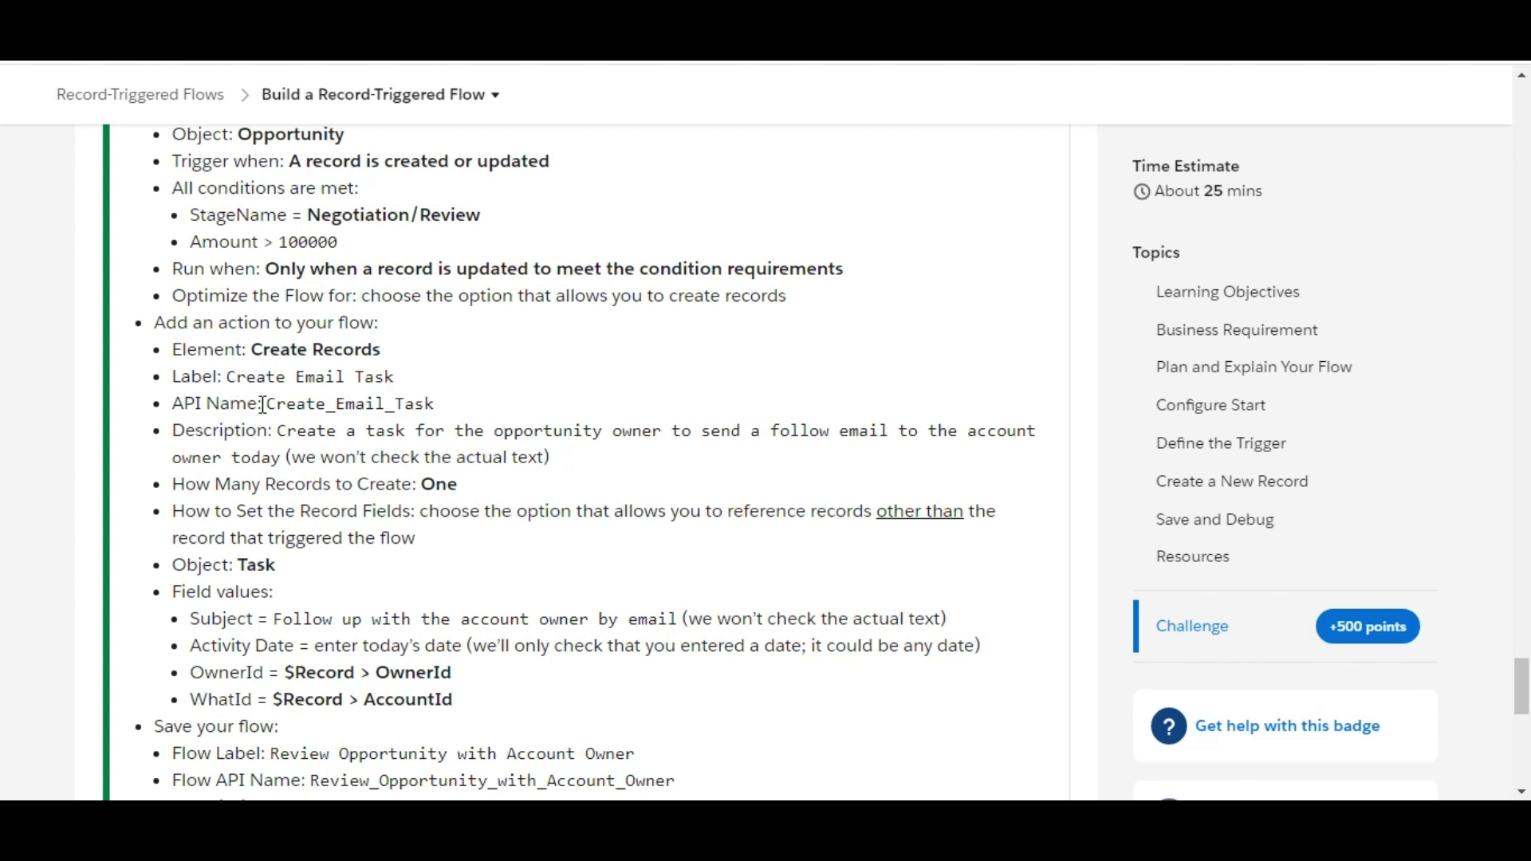
drag(227, 377, 391, 375)
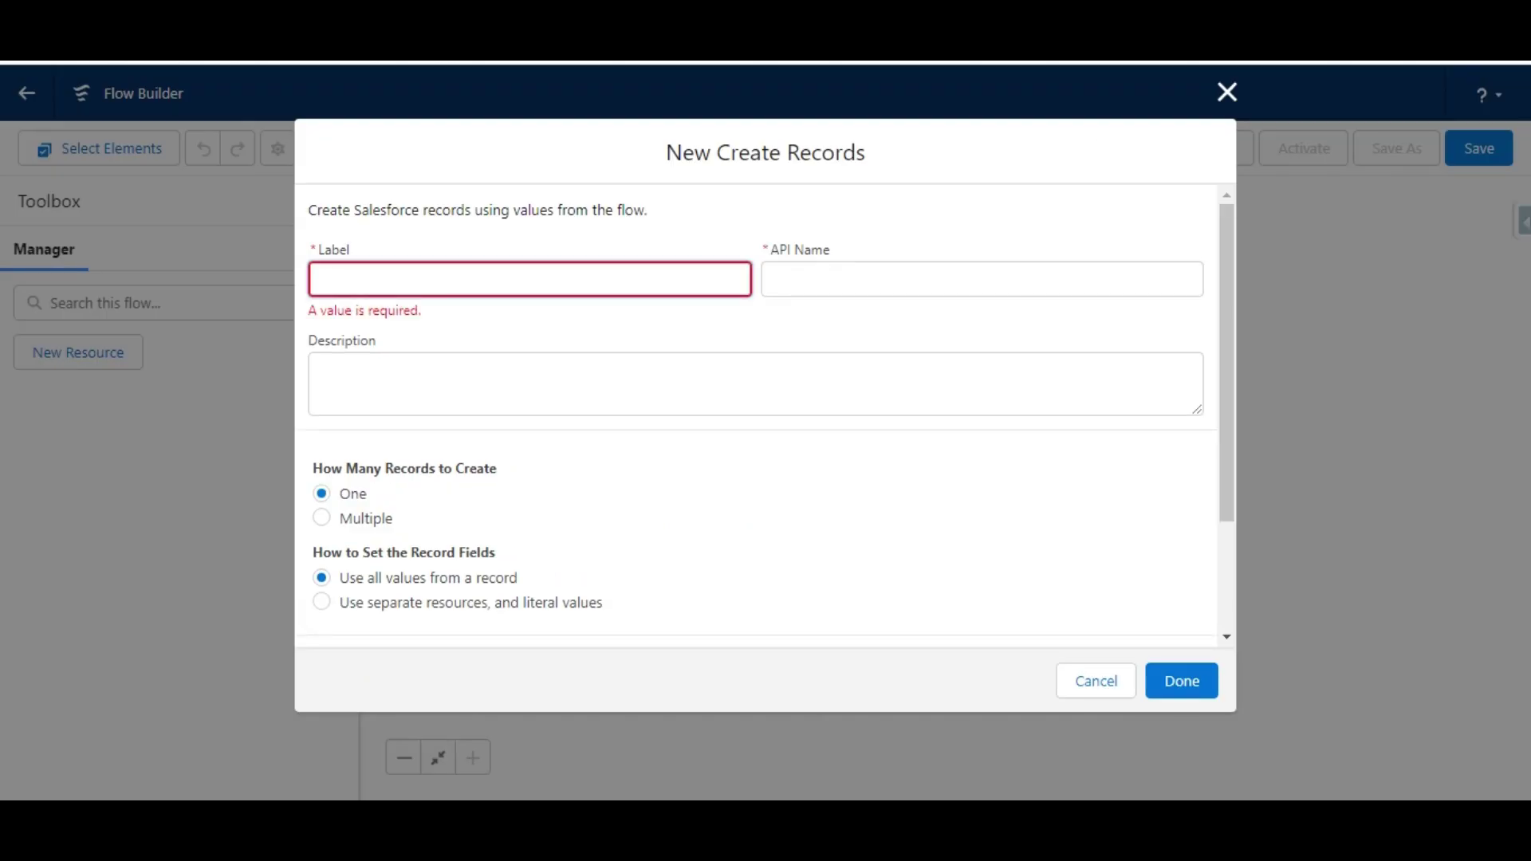
Step: Label the element 'Create Email Task' (API name Create_Email_Task) and paste the challenge's task description
text(Create Email Task)
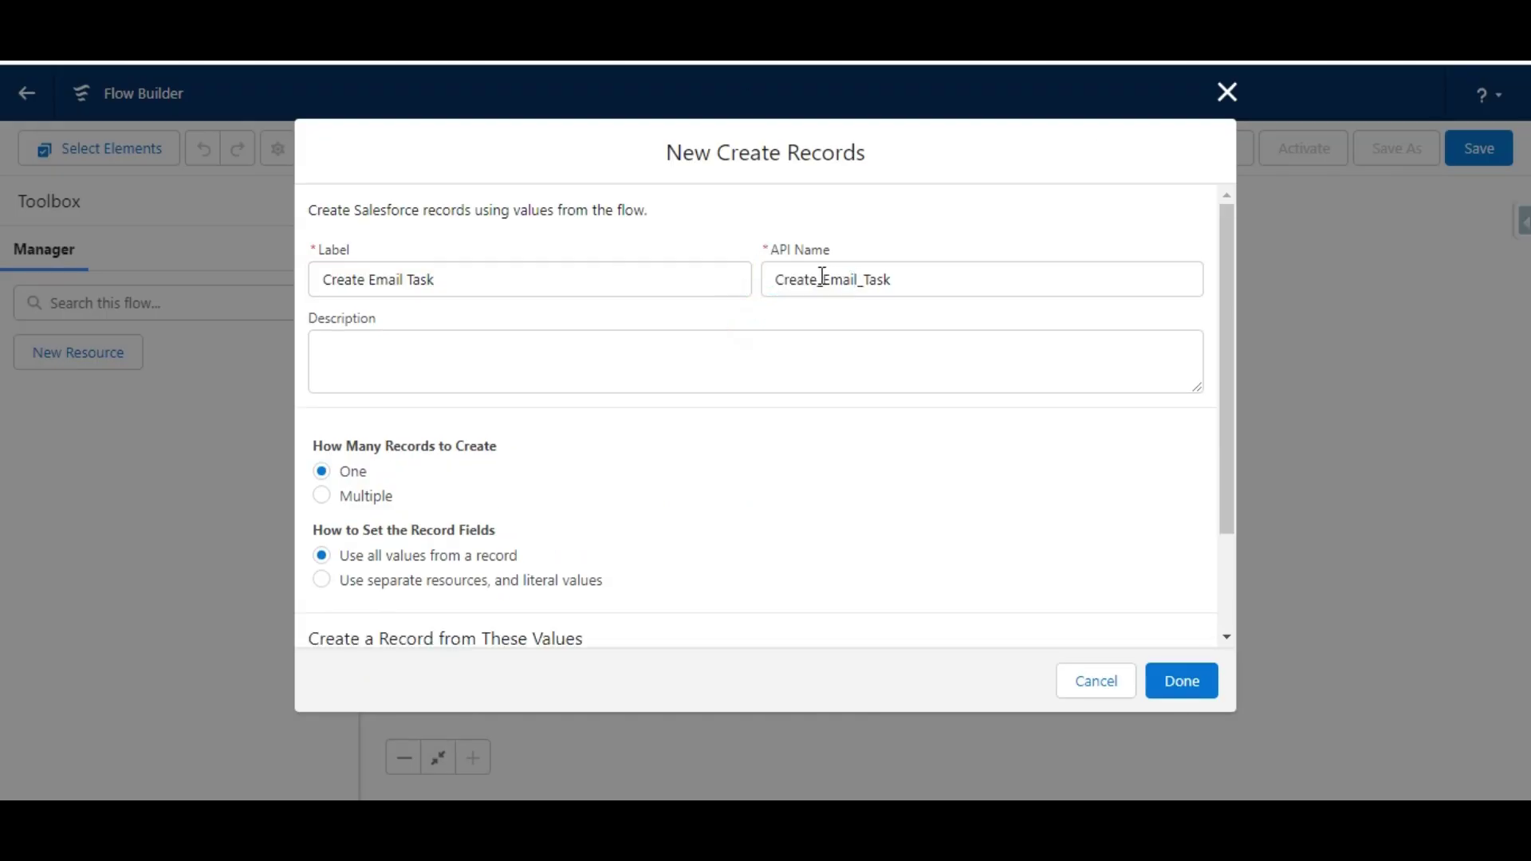
key(alt+Tab)
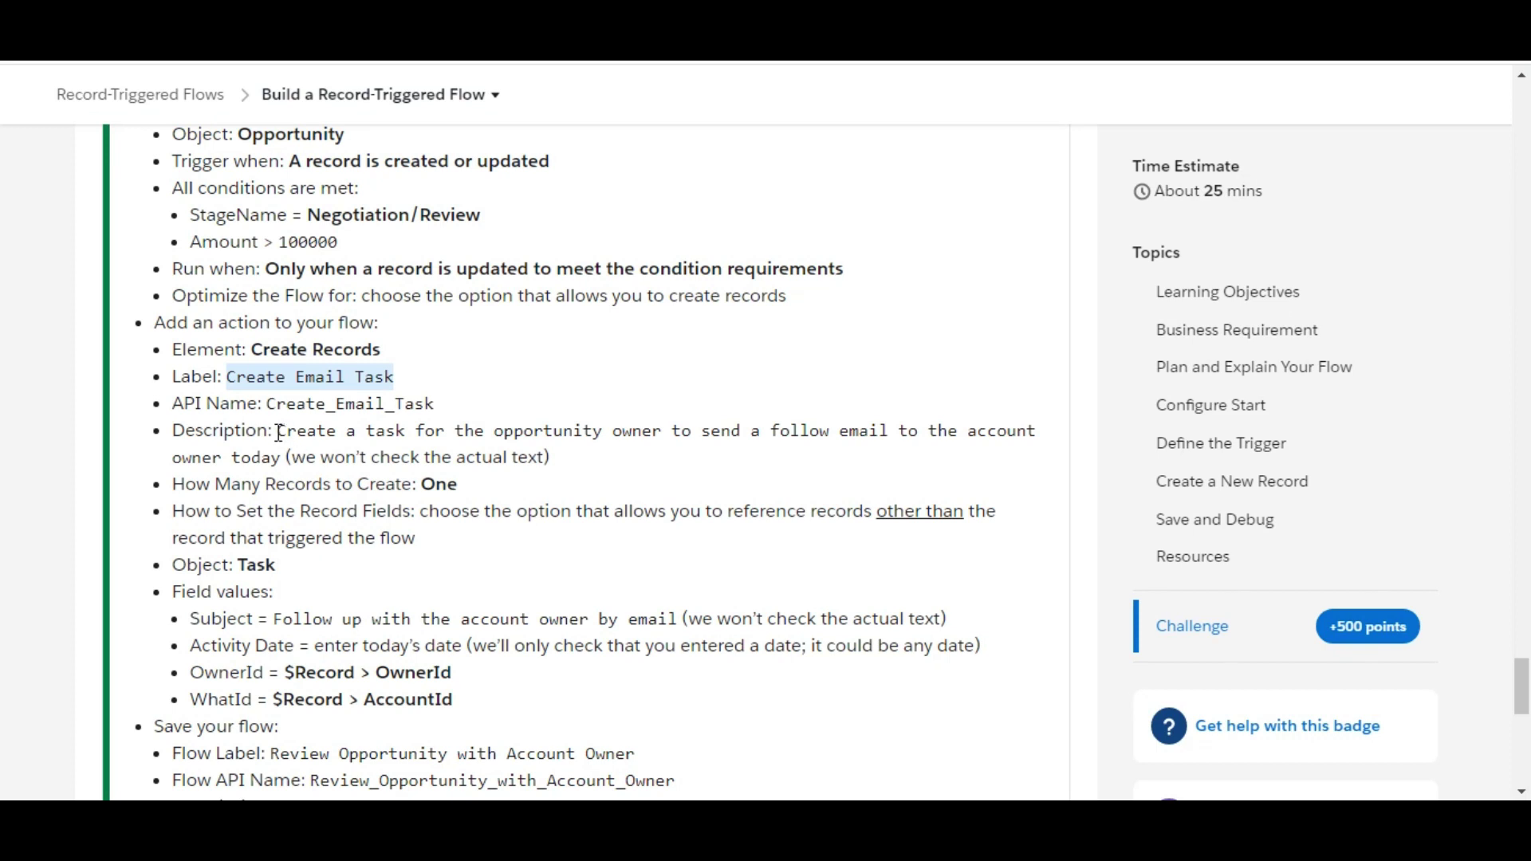
drag(279, 433, 281, 457)
key(ctrl+c)
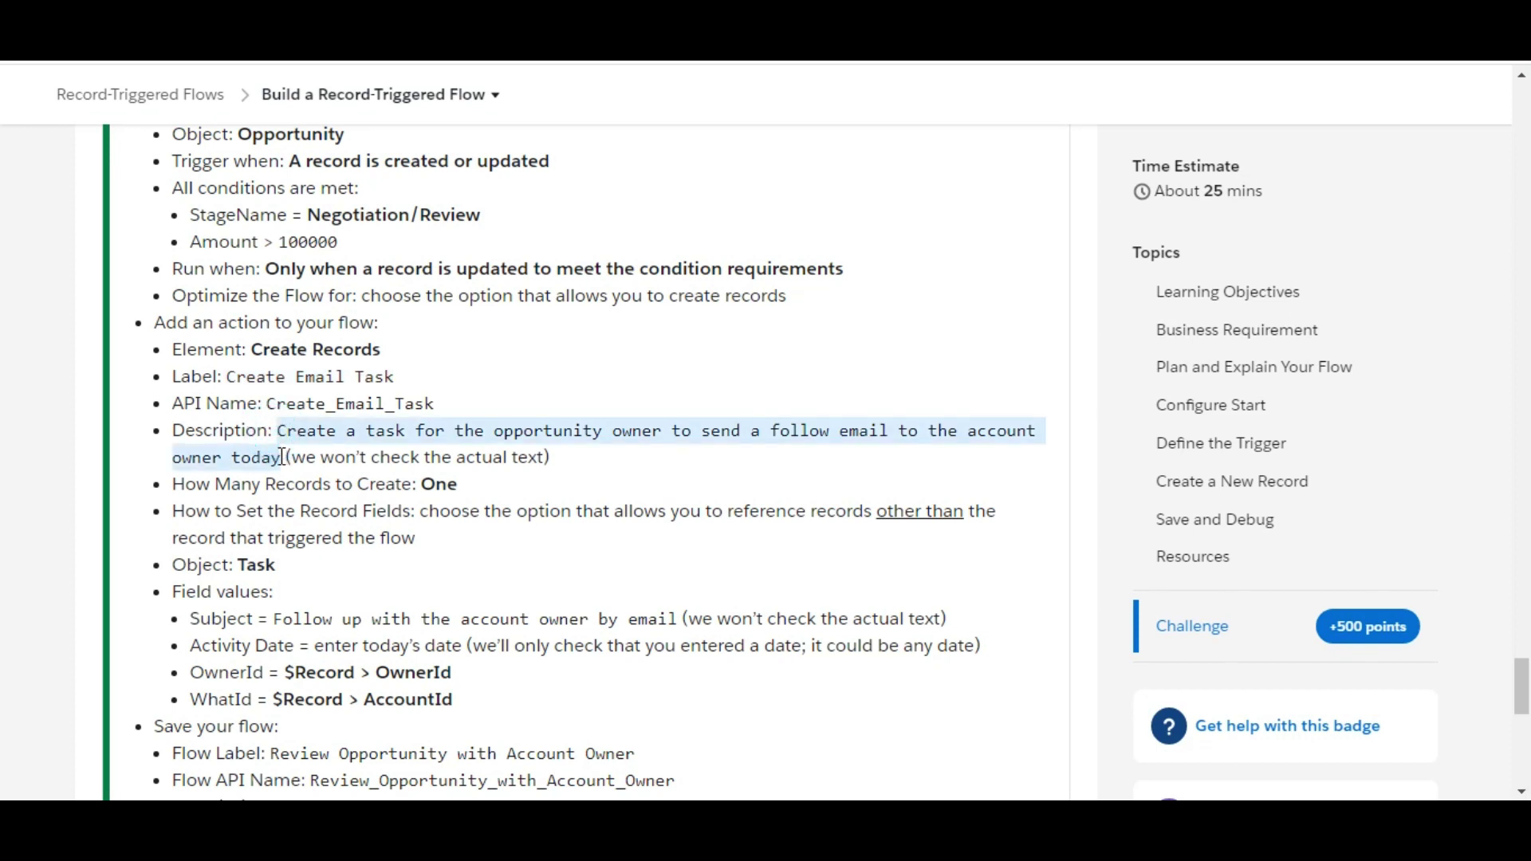
key(alt+Tab)
click(619, 379)
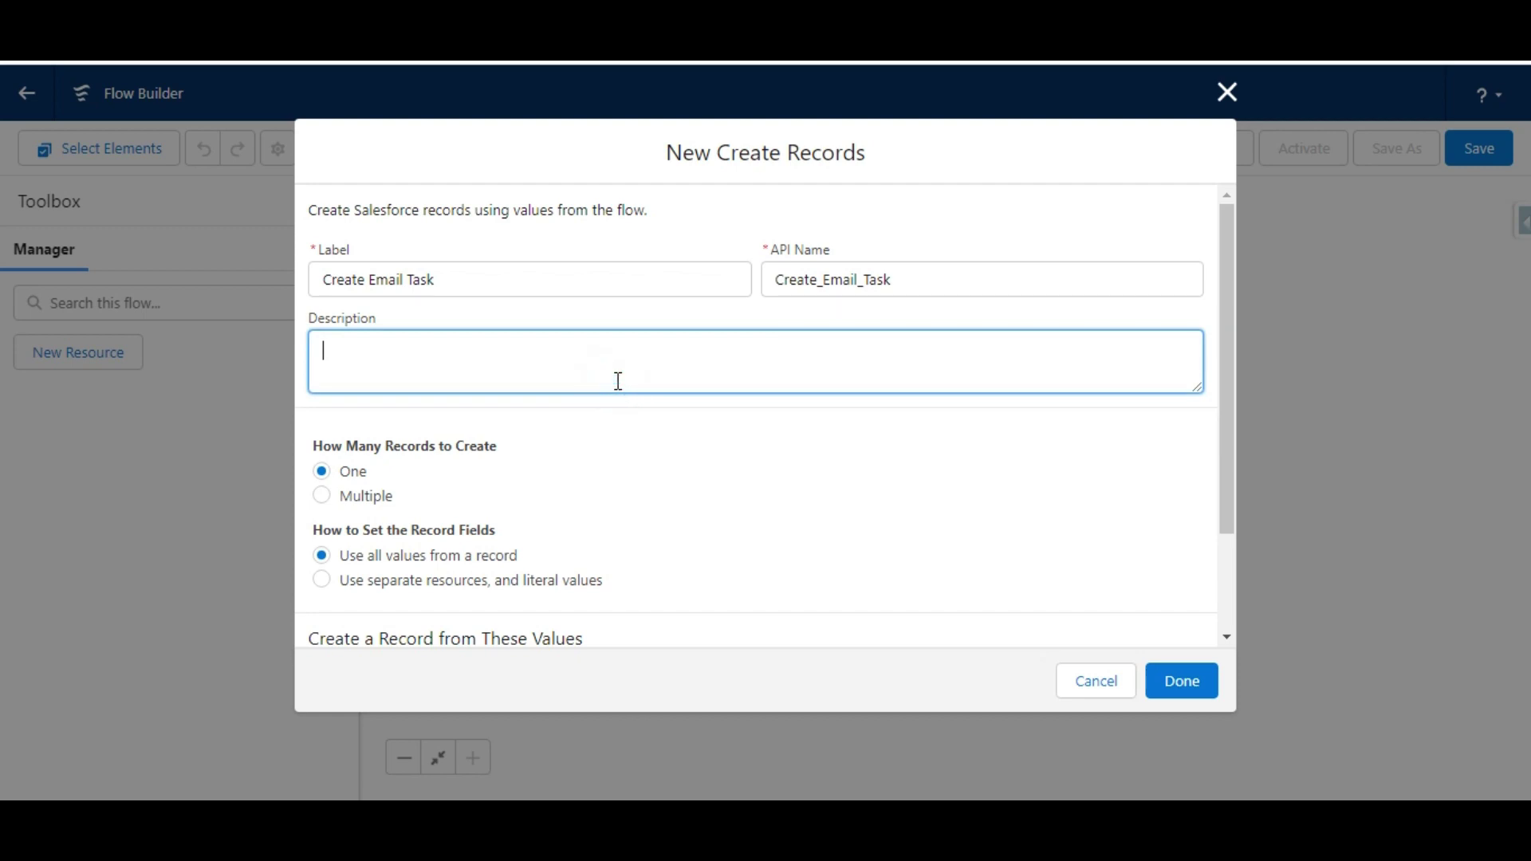
key(ctrl+v)
key(alt+Tab)
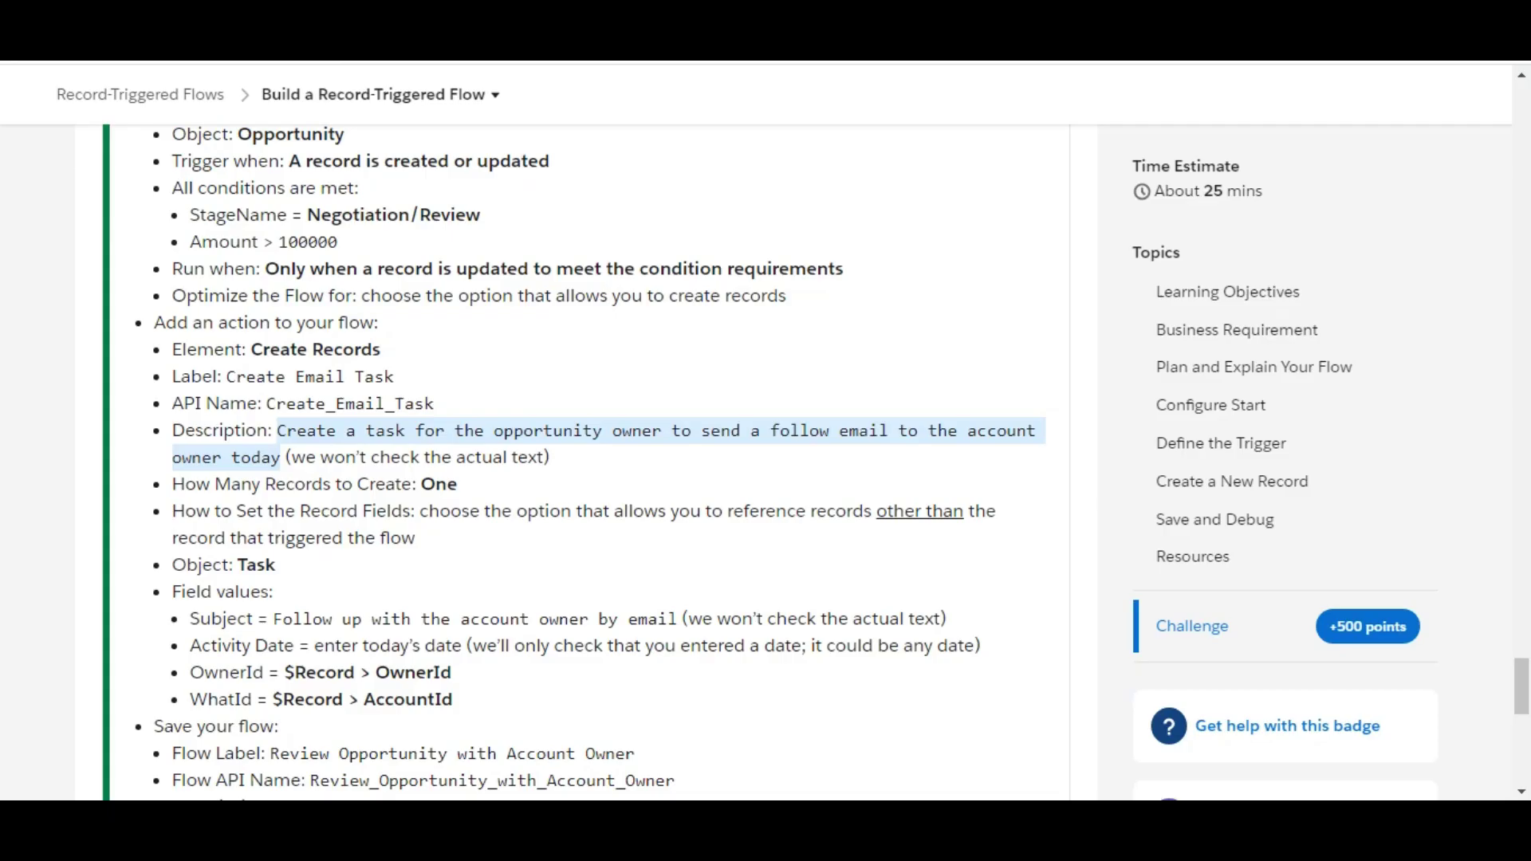
click(493, 515)
scroll(493, 515, down, 2)
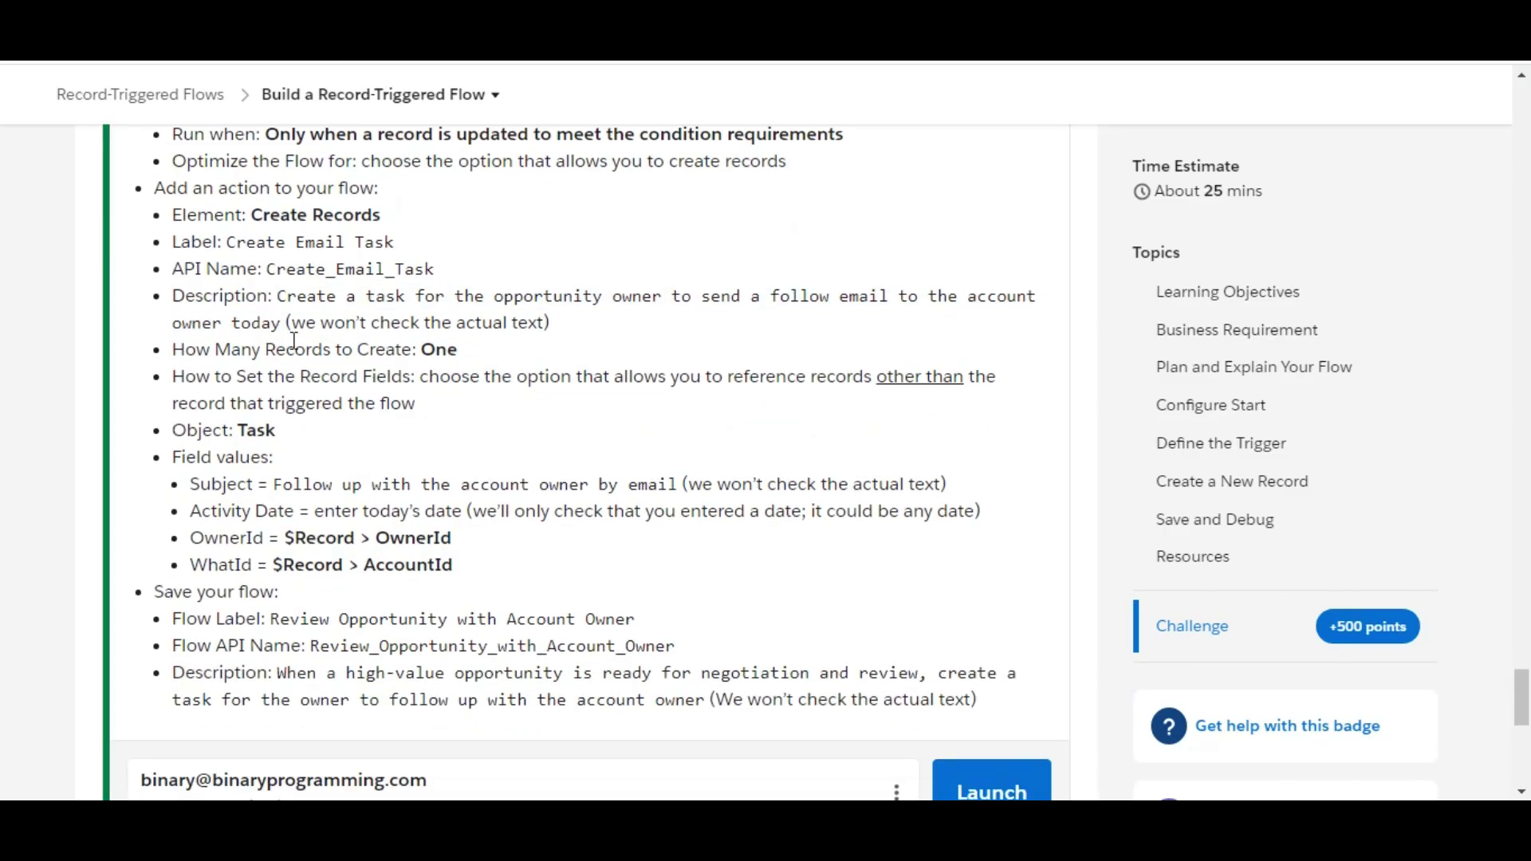
key(alt+Tab)
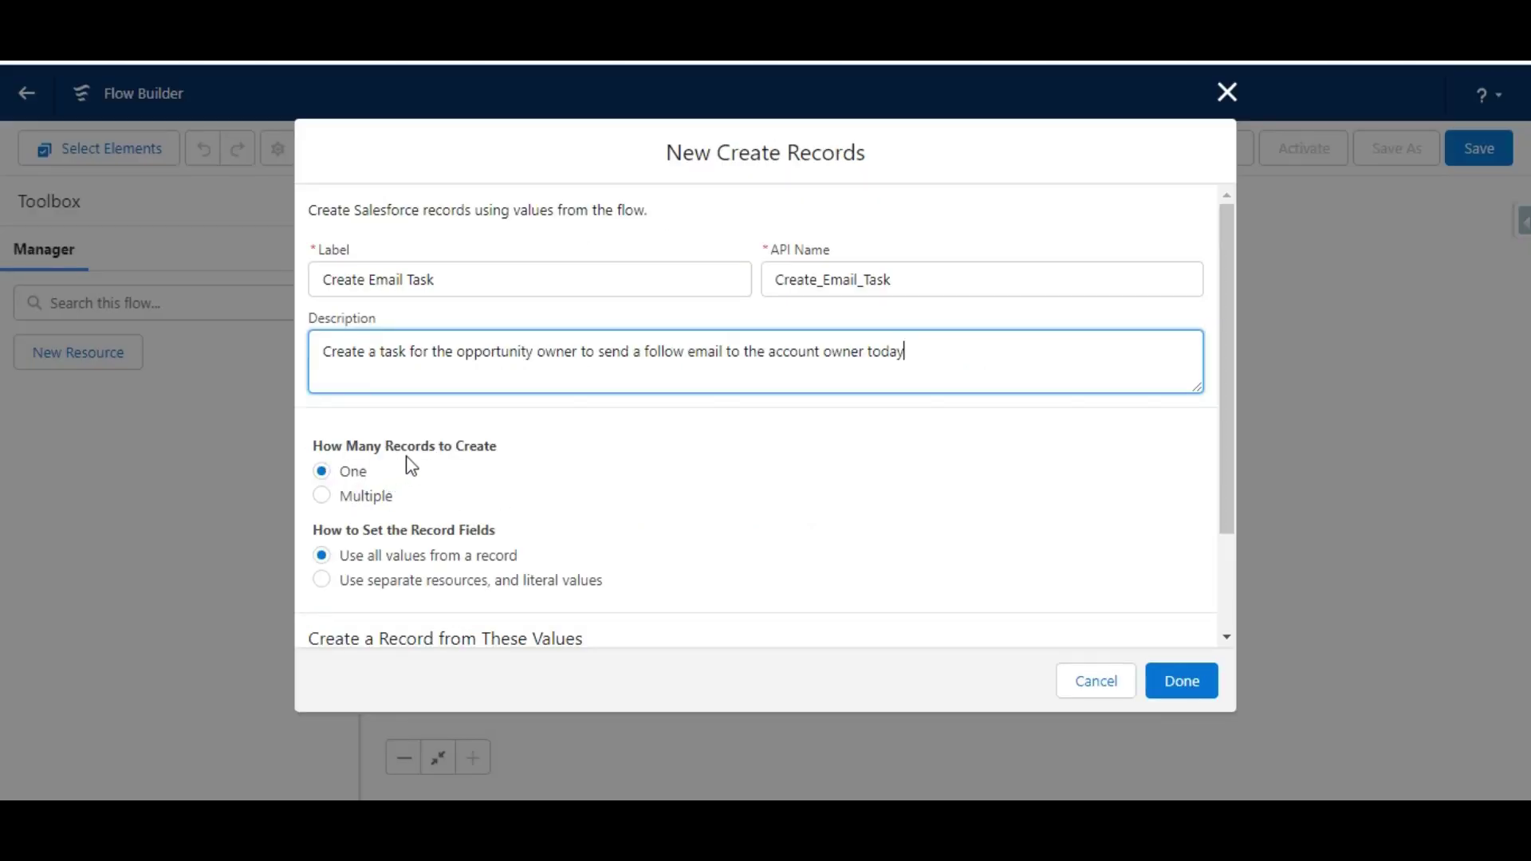
key(alt+Tab)
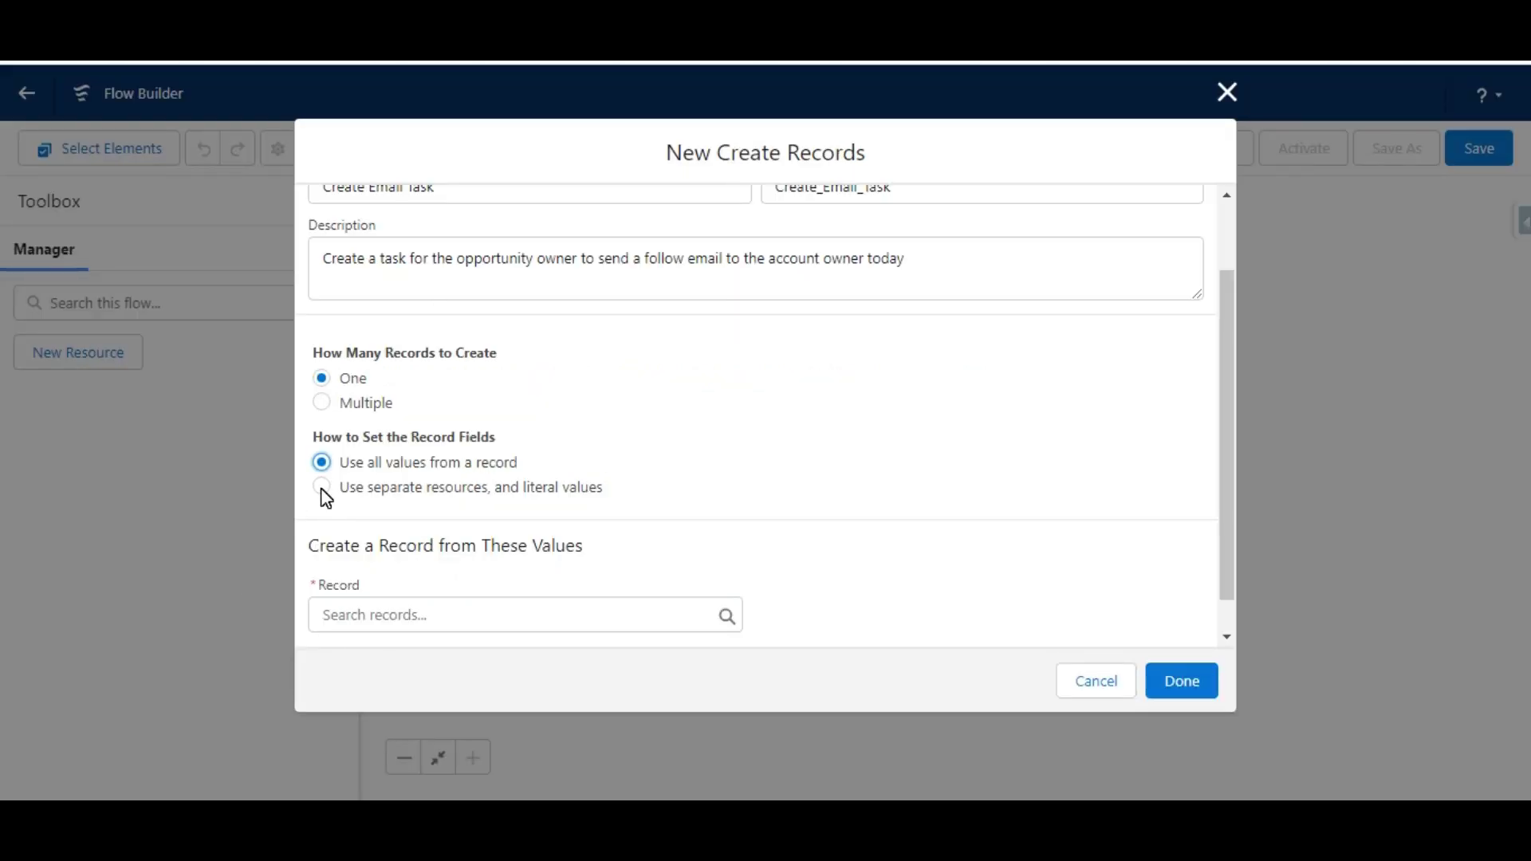
Step: Create one Task record, setting fields with separate resources and literal values
click(323, 490)
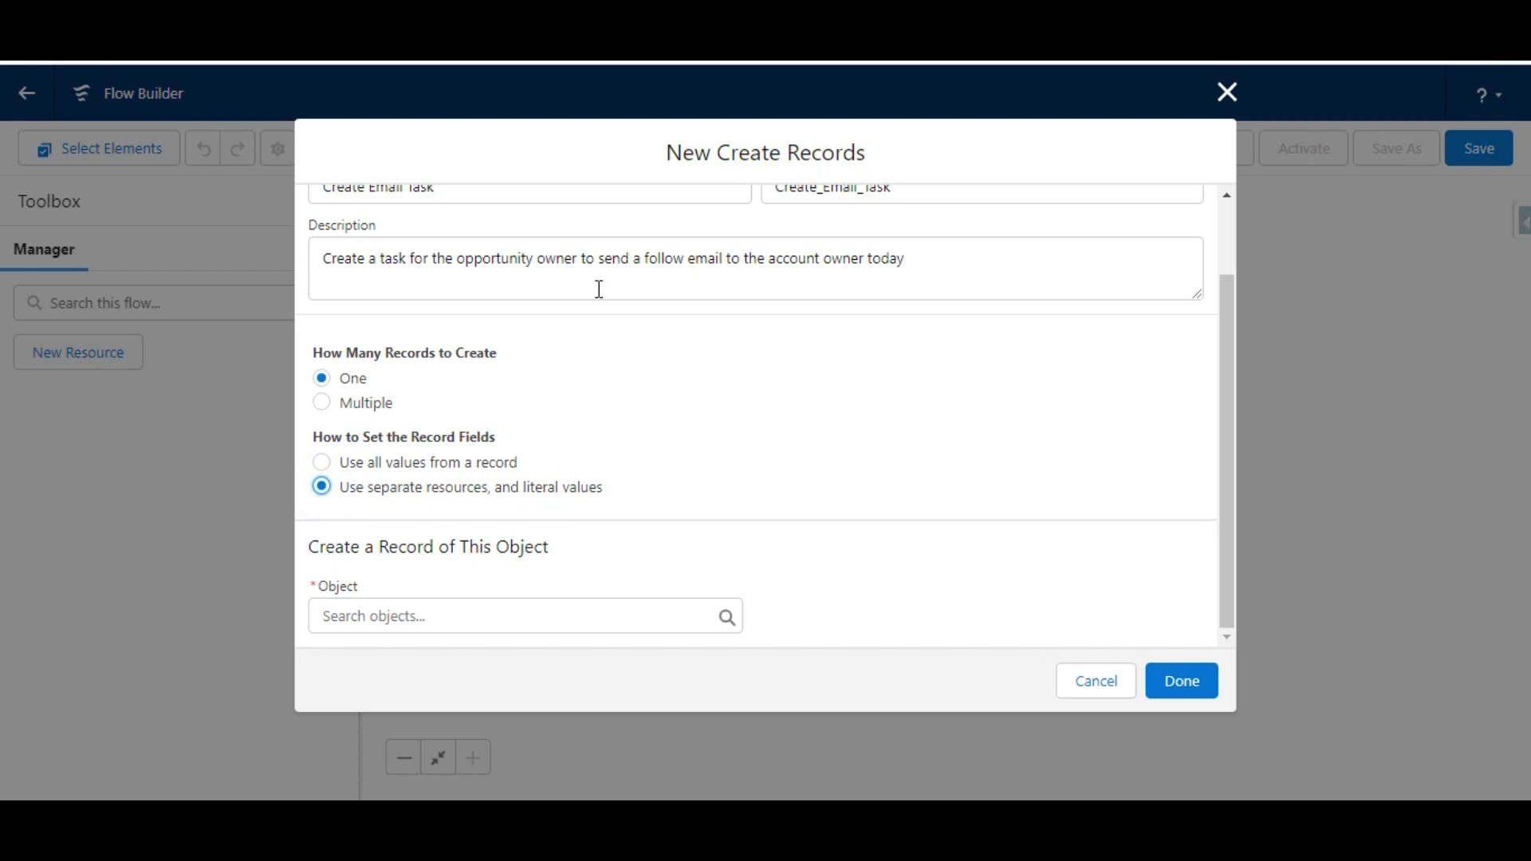
key(ctrl+Tab)
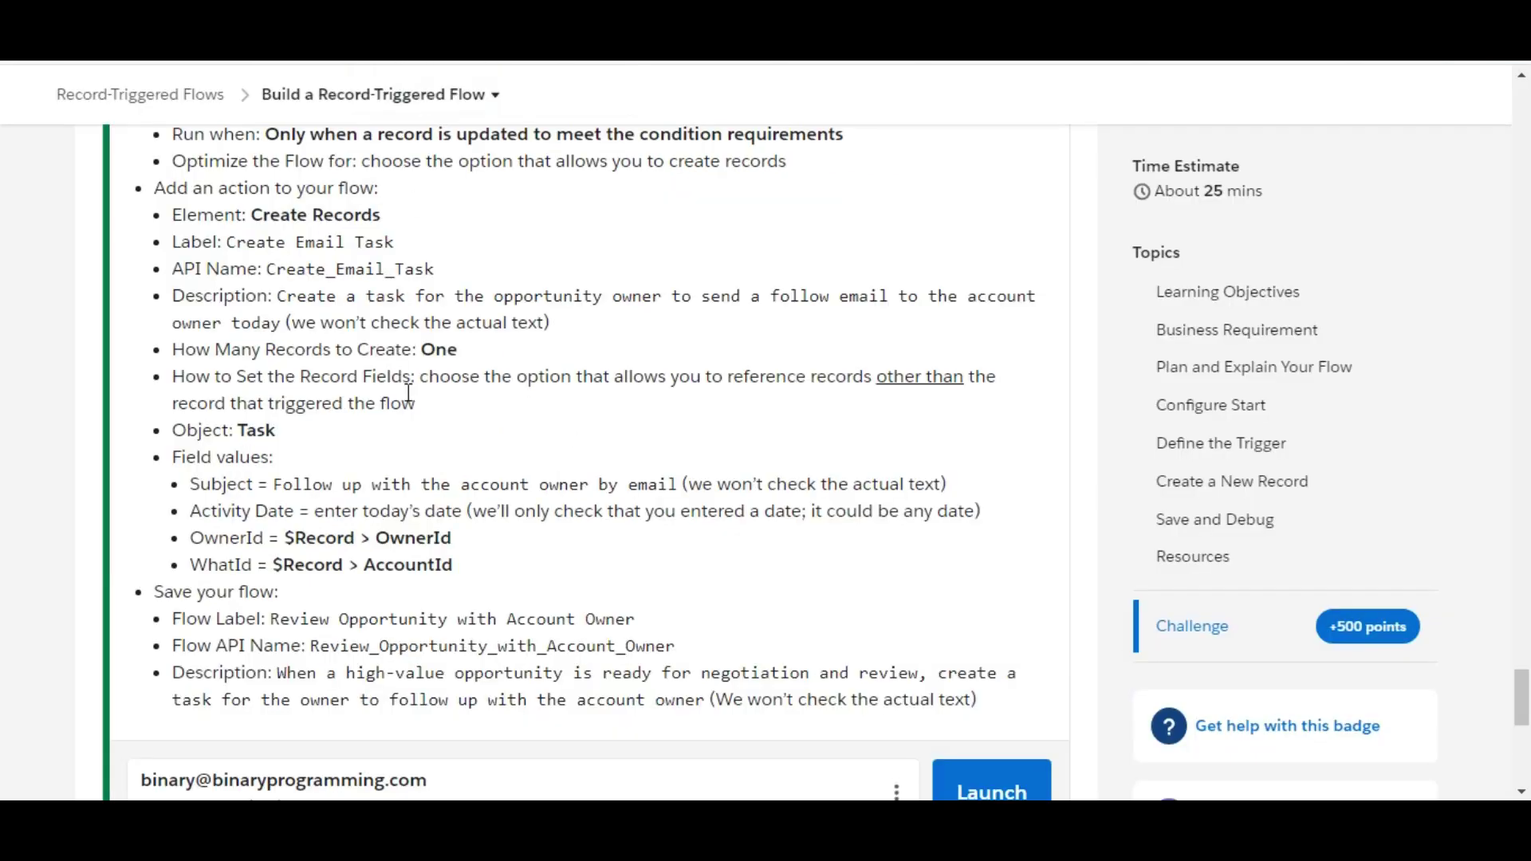
double_click(249, 431)
key(ctrl+c)
key(ctrl+Tab)
click(426, 614)
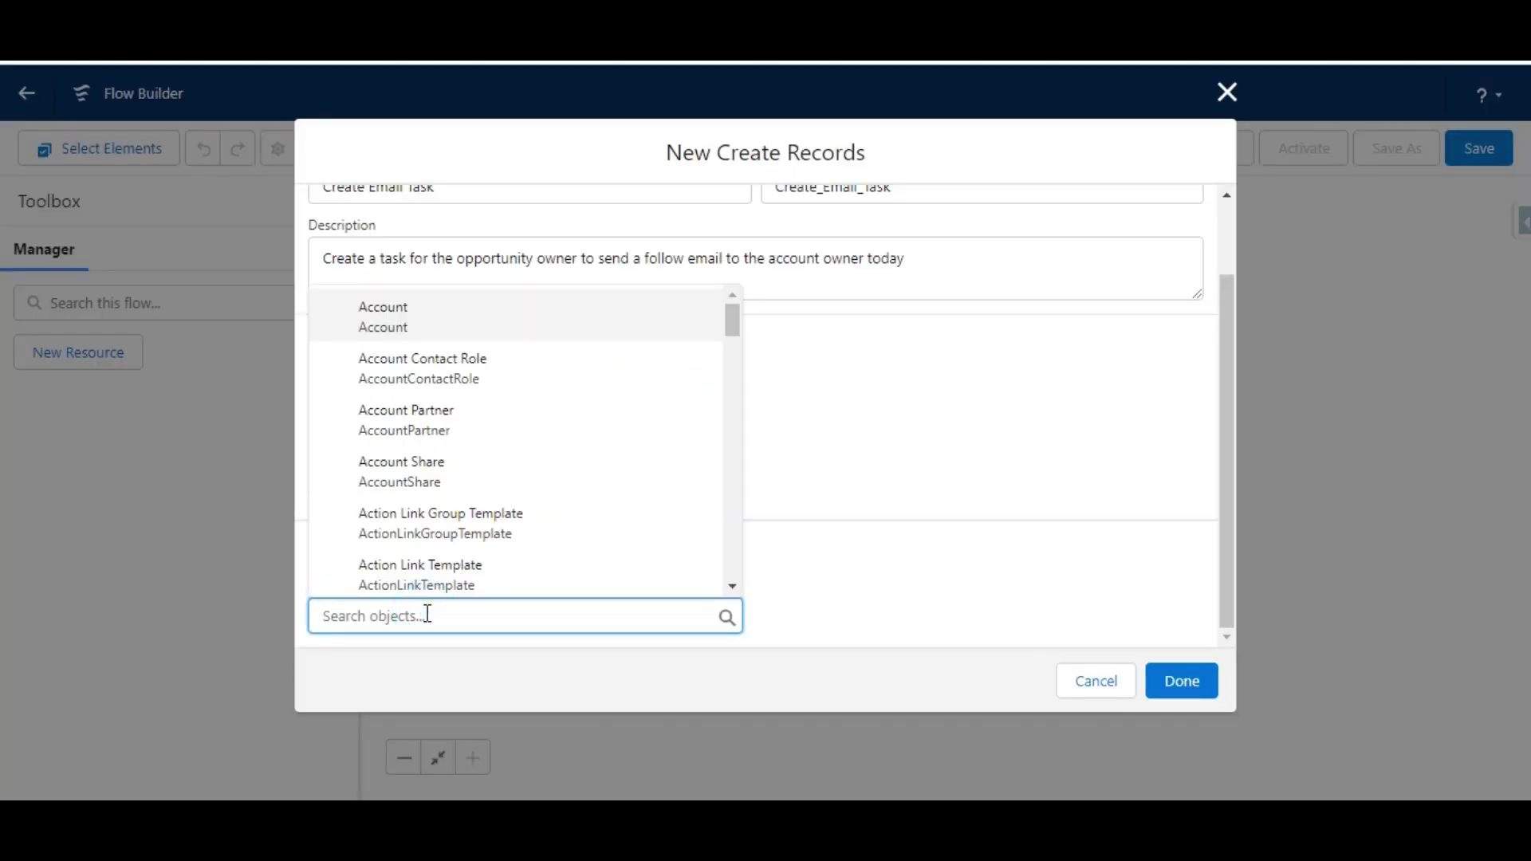
key(ctrl+v)
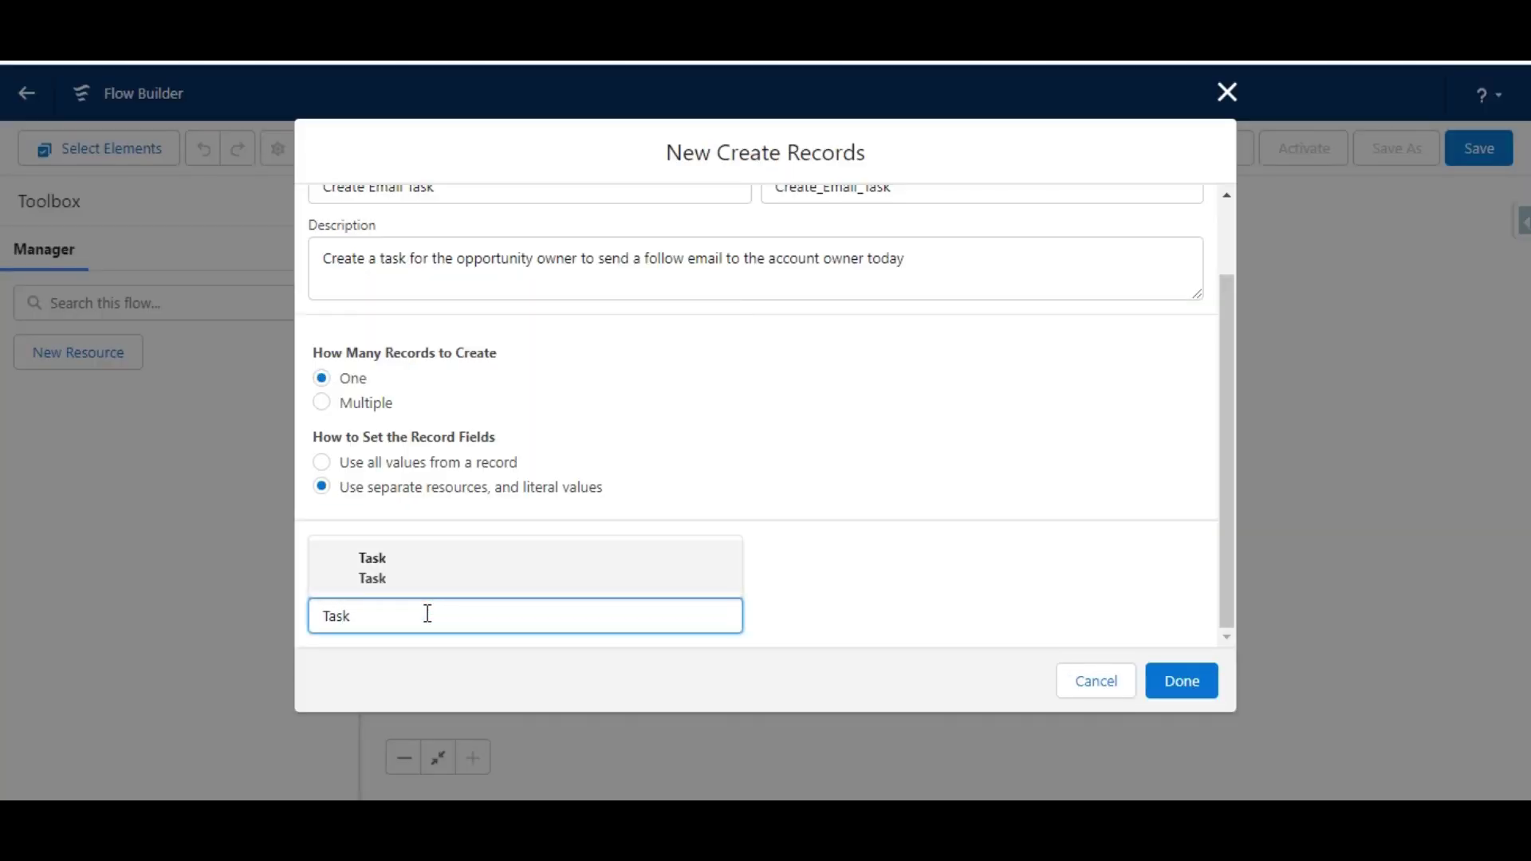
click(420, 558)
drag(1223, 463, 1222, 596)
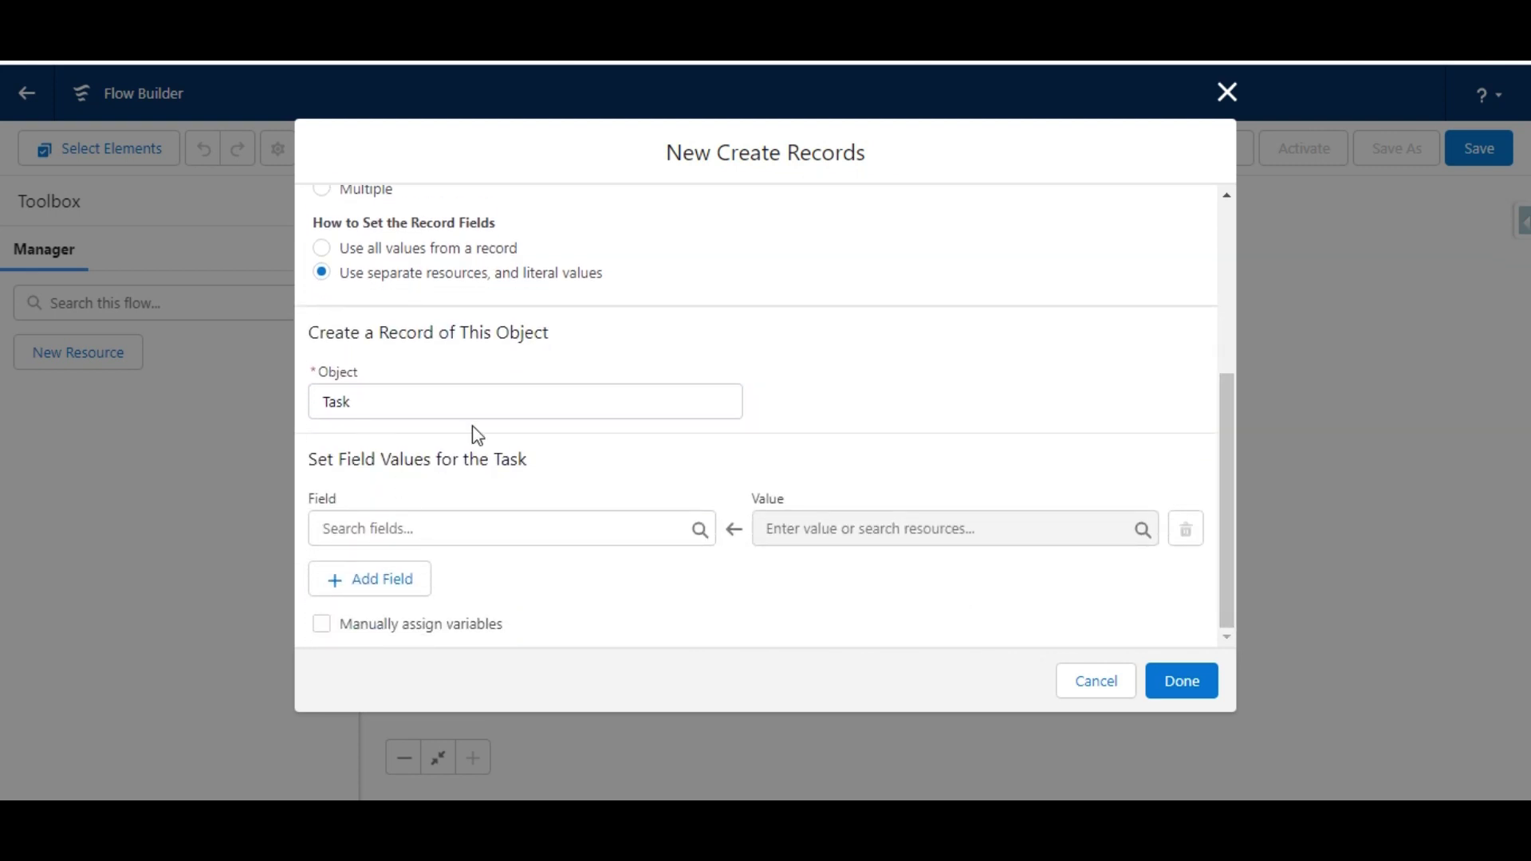
Step: Copy the Subject text 'Follow up with the account owner by email' from the challenge
key(ctrl+Tab)
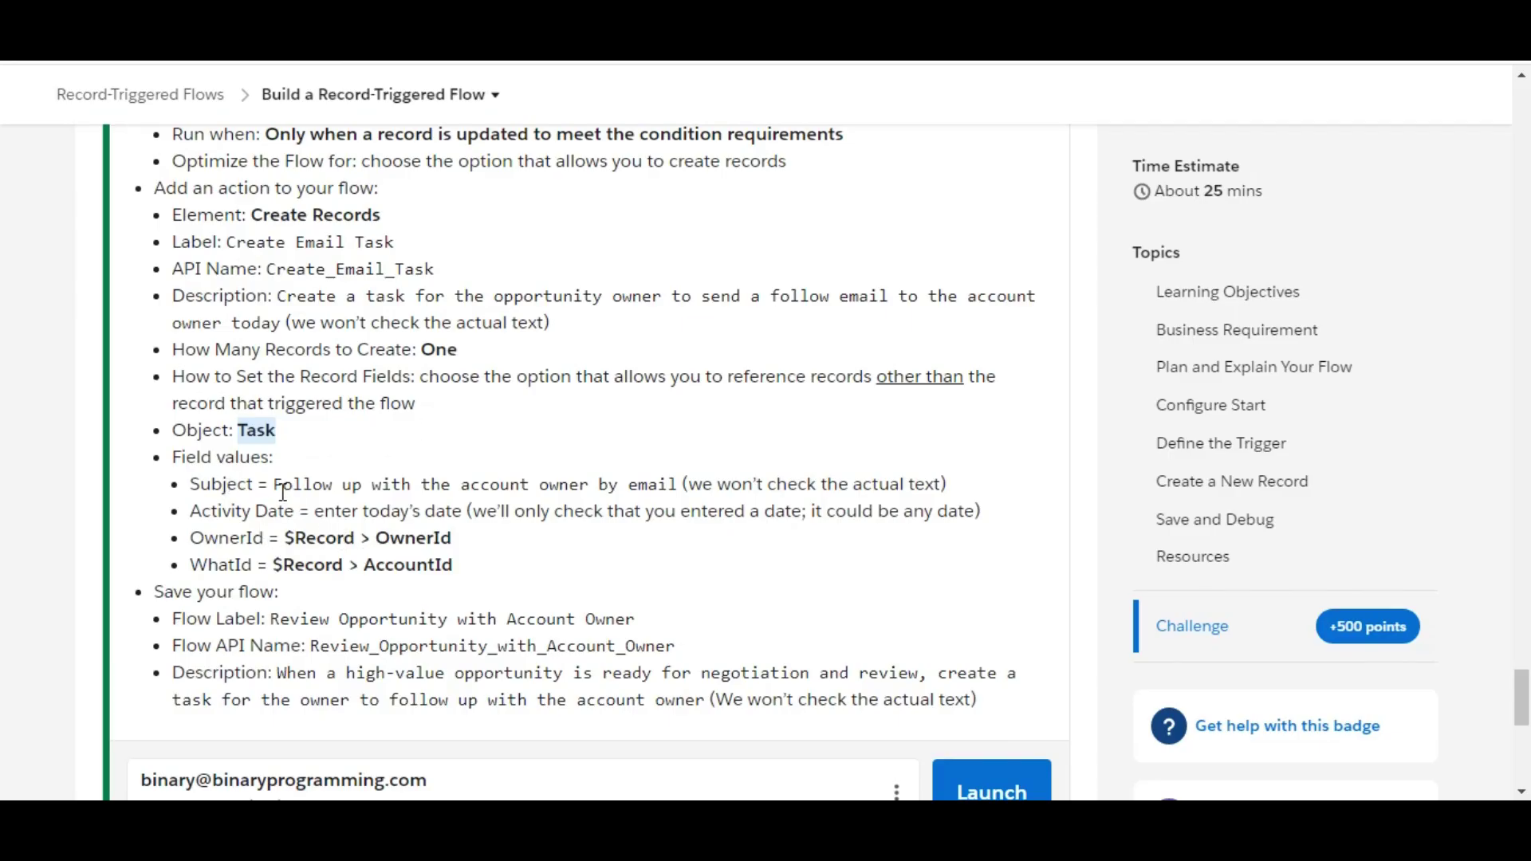
drag(277, 488, 681, 484)
key(ctrl+c)
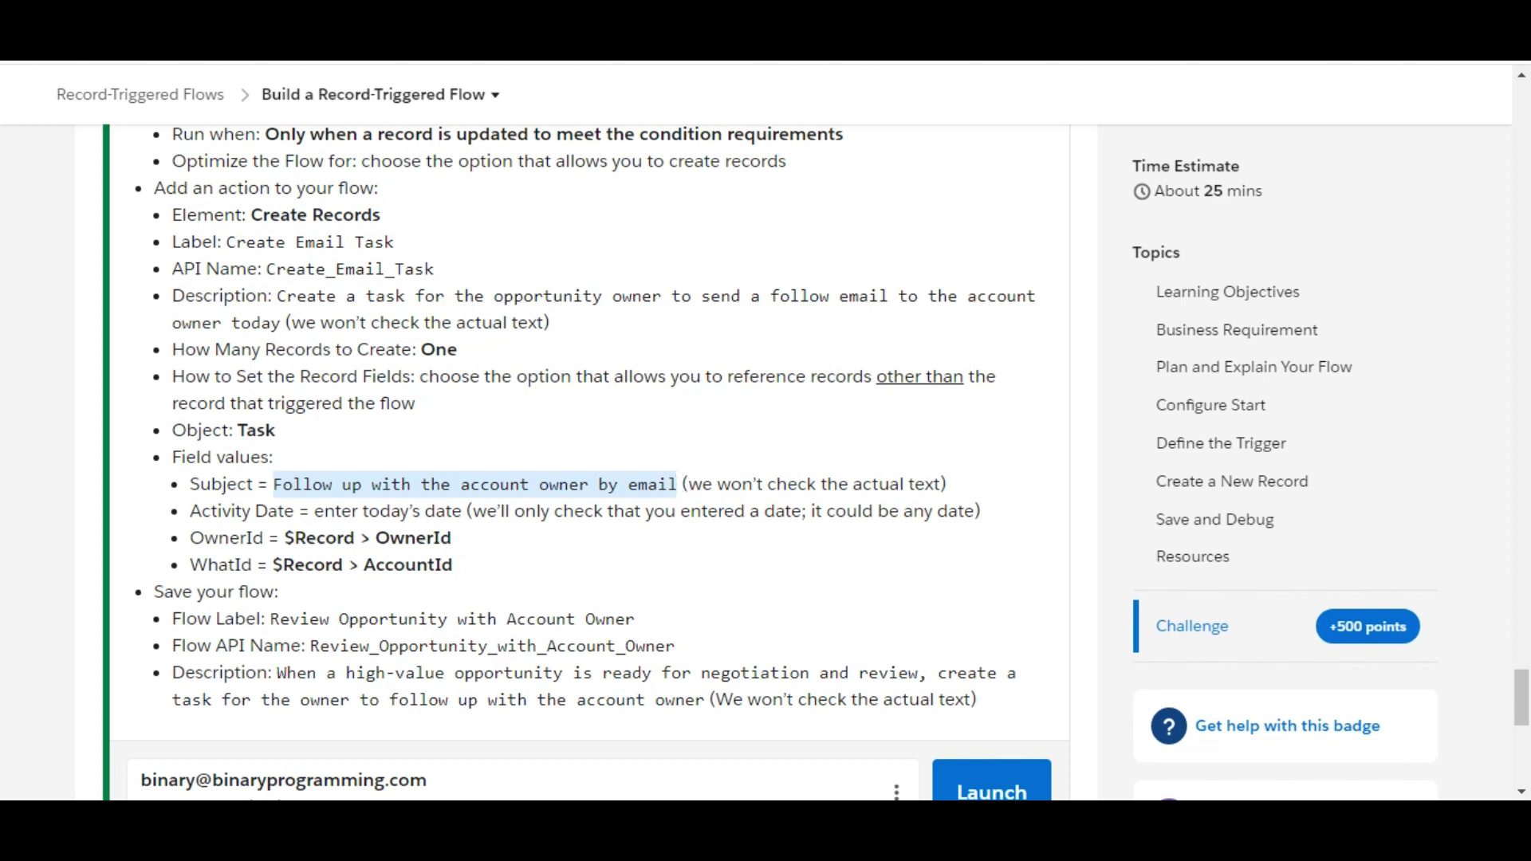
key(ctrl+Tab)
Step: Set the Task Subject to 'Follow up with the account owner by email'
click(484, 529)
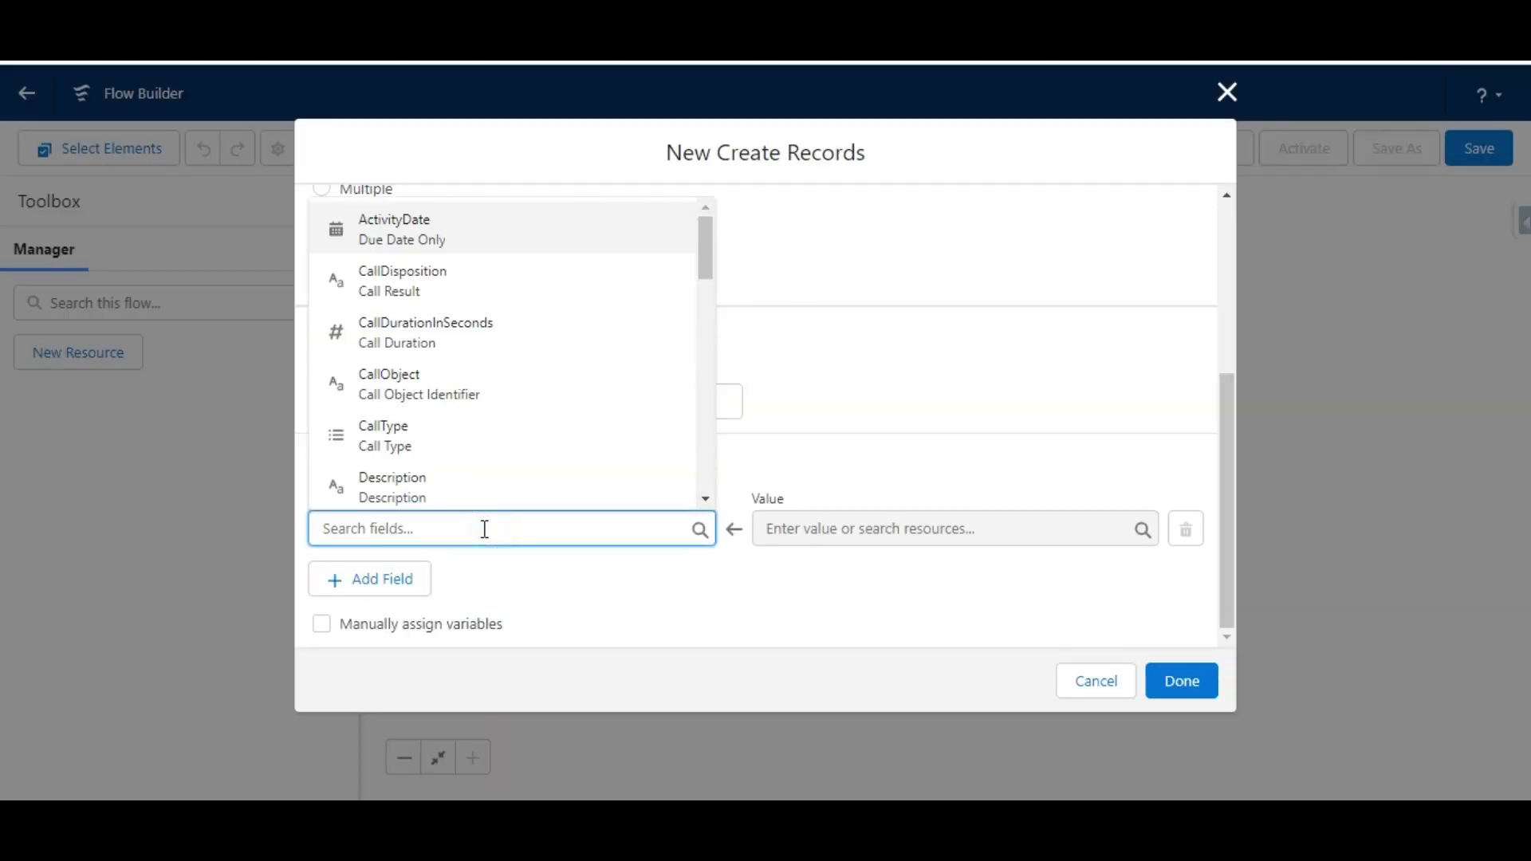
text(subbje)
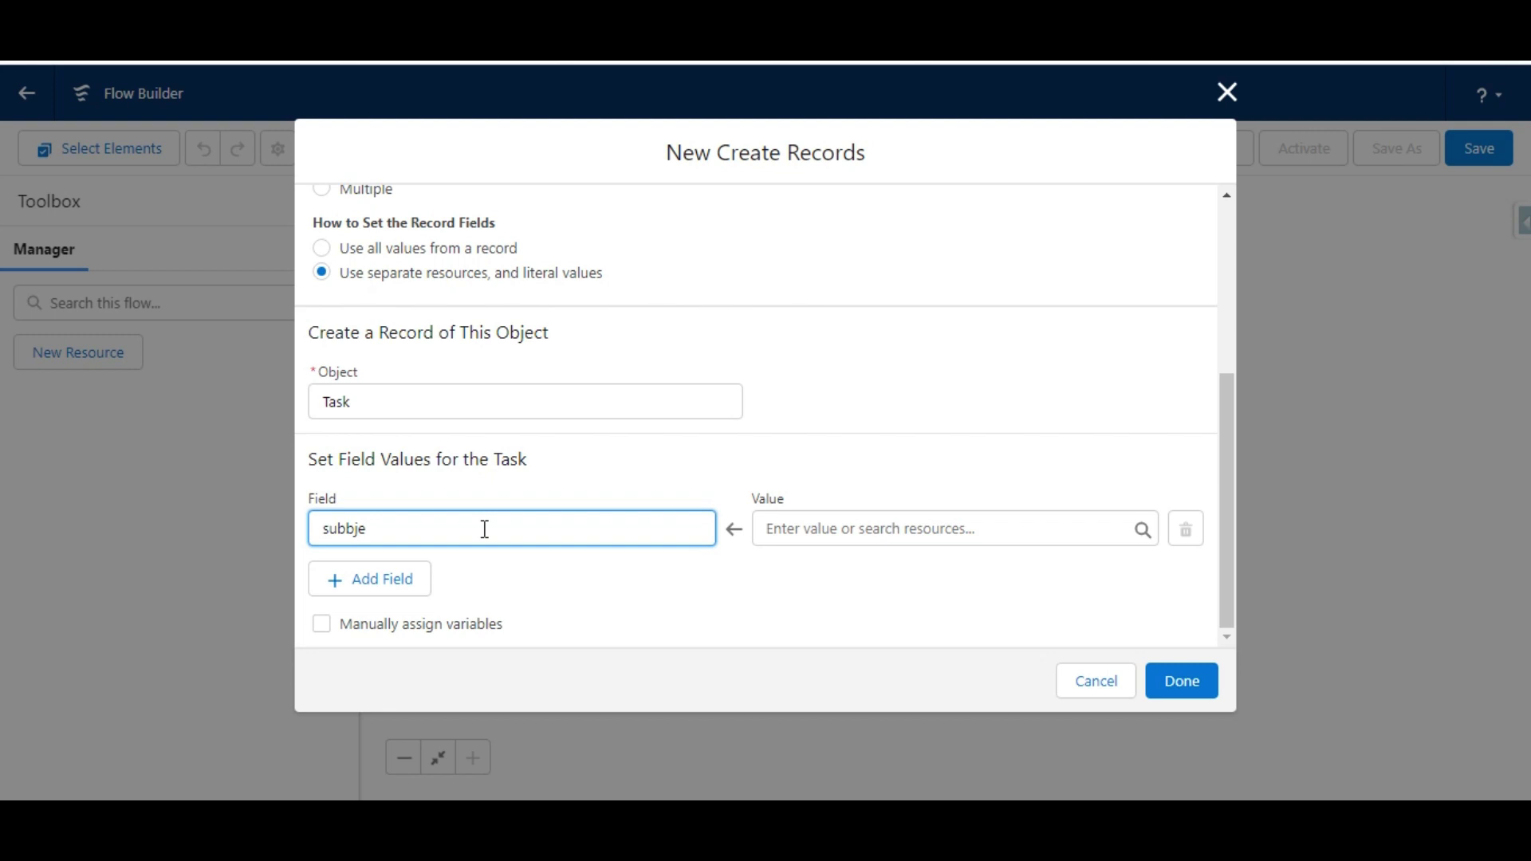
key(BackSpace)
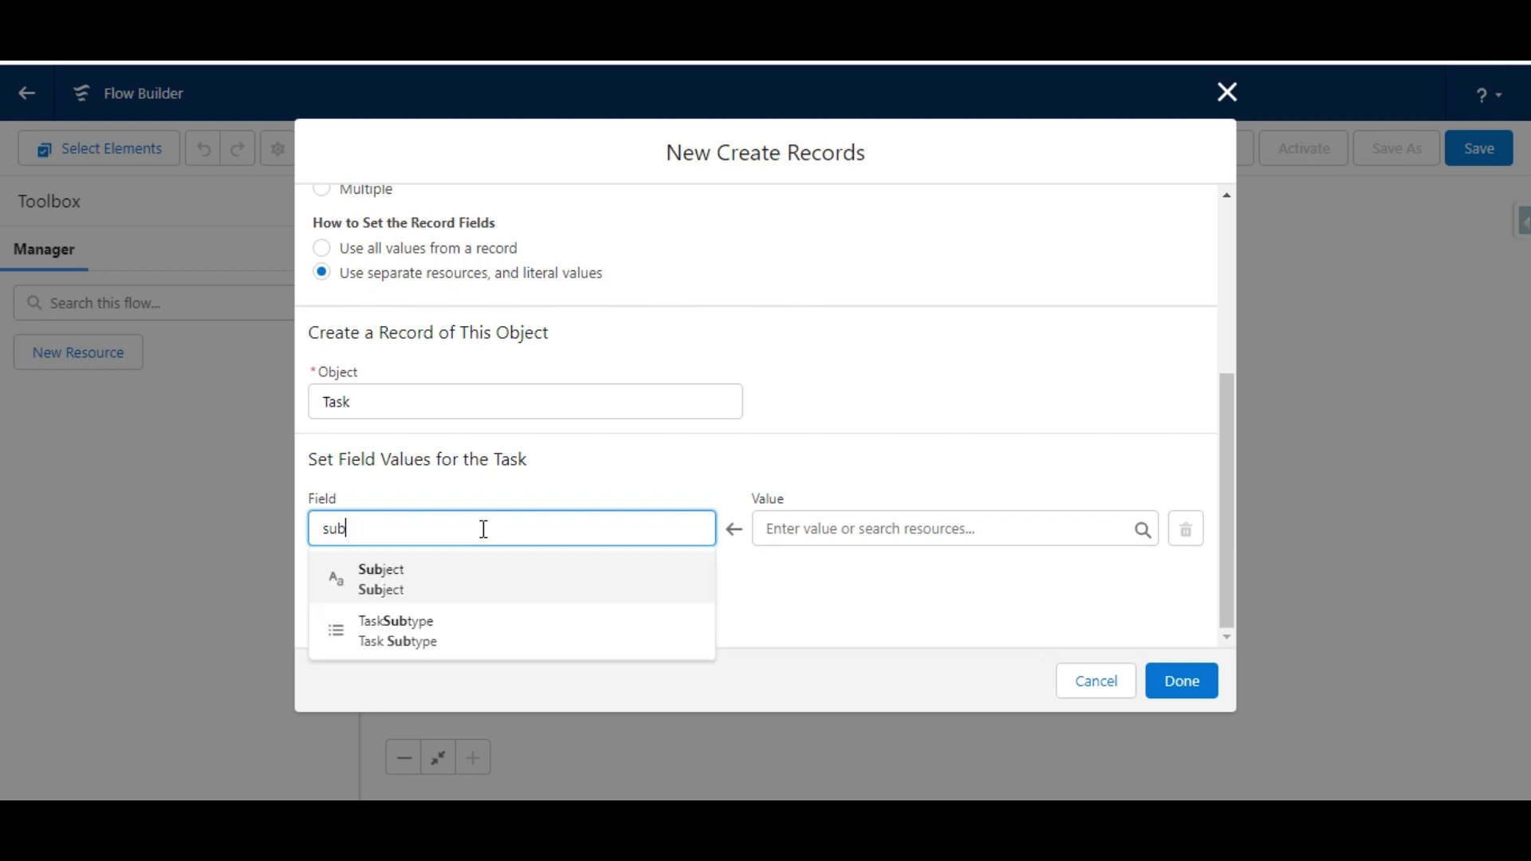
click(389, 580)
click(781, 526)
key(ctrl+v)
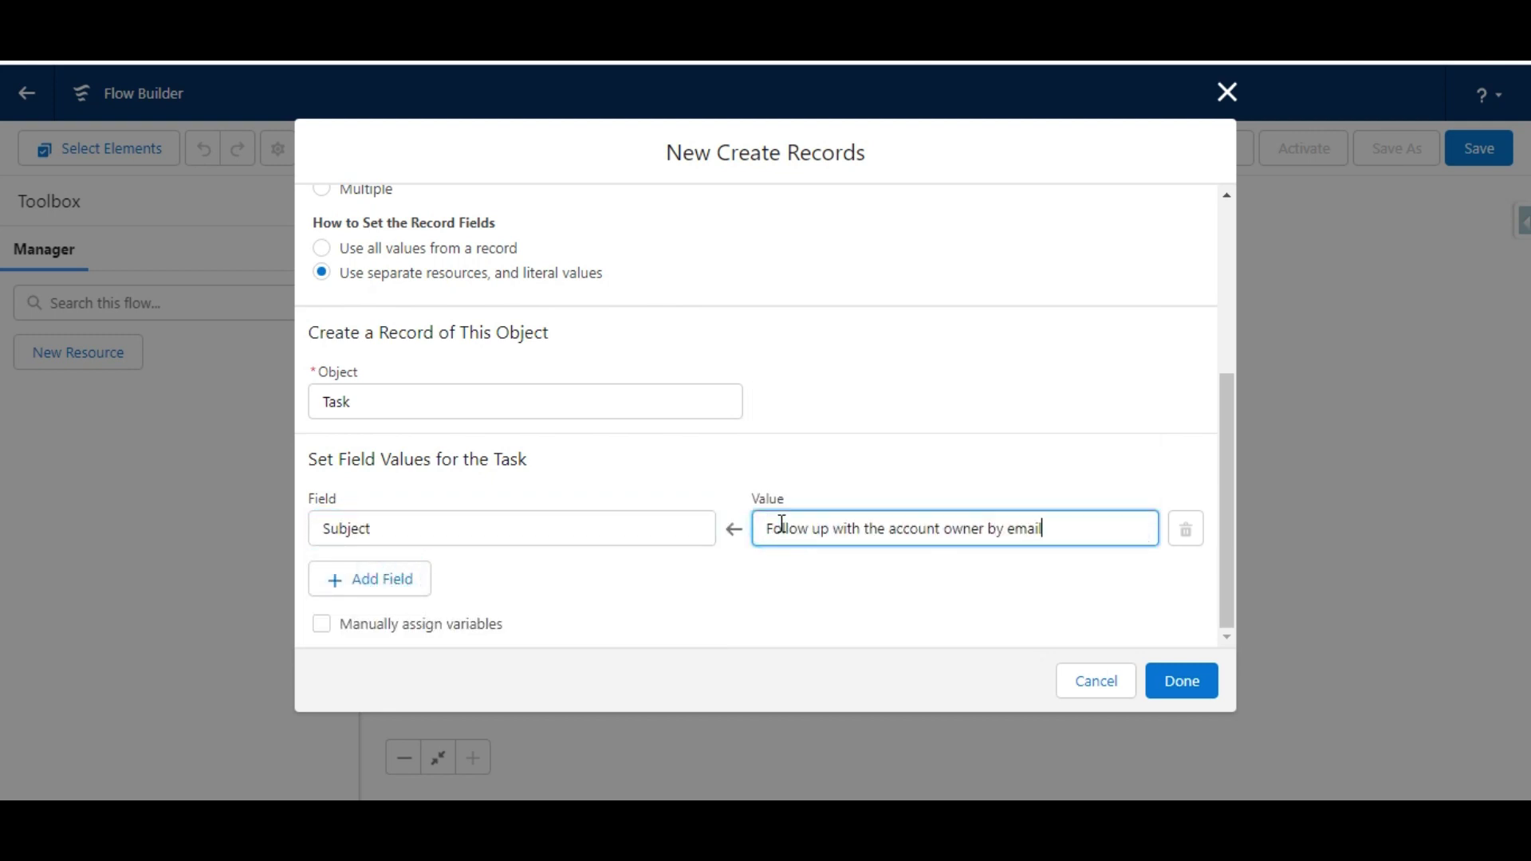
click(779, 317)
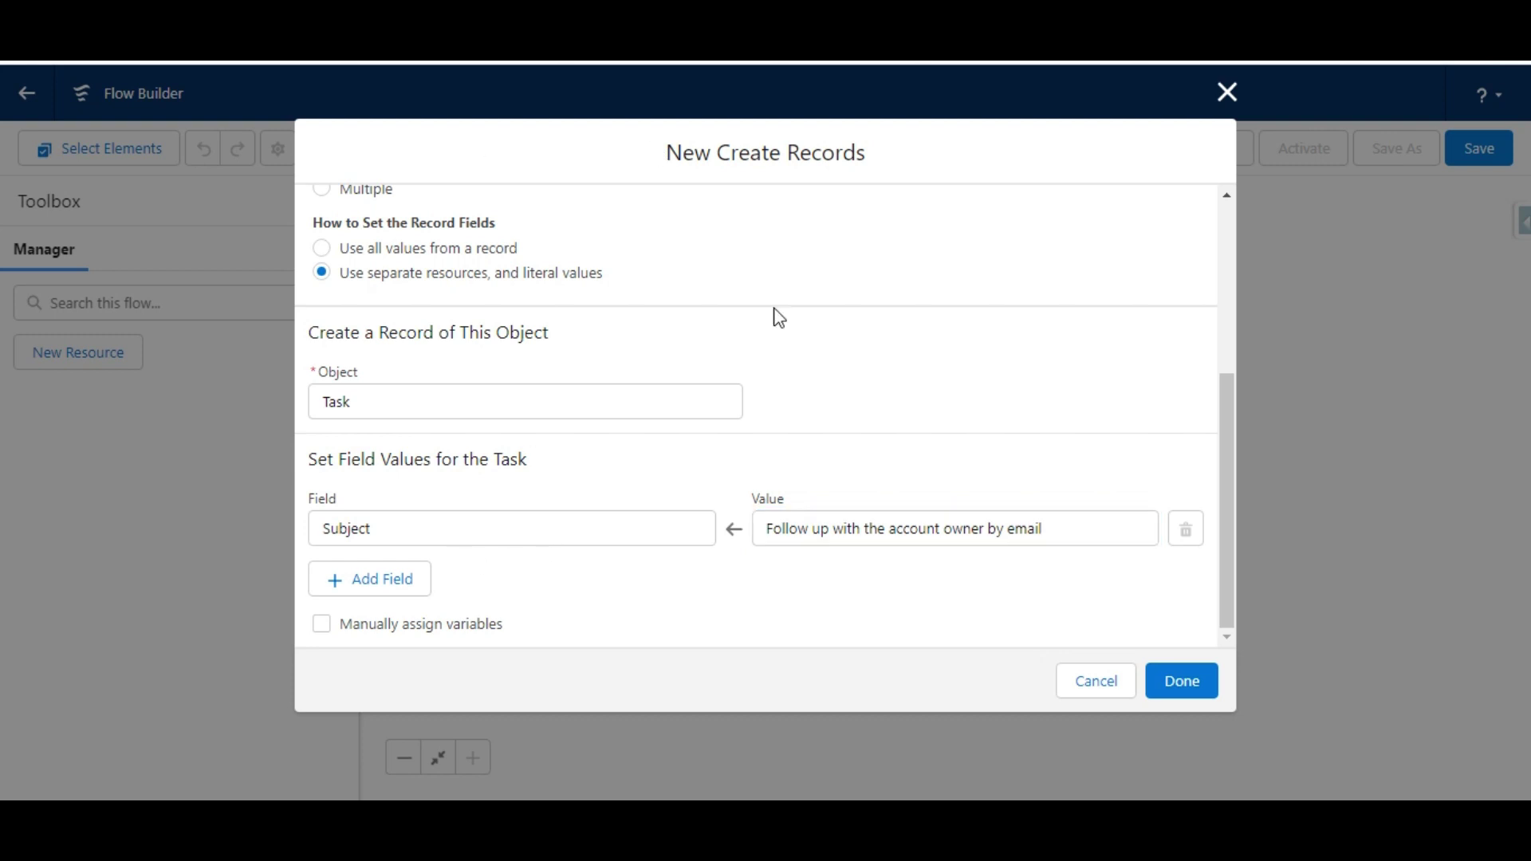
Step: Add an ActivityDate field value of 4/22/2022
click(396, 580)
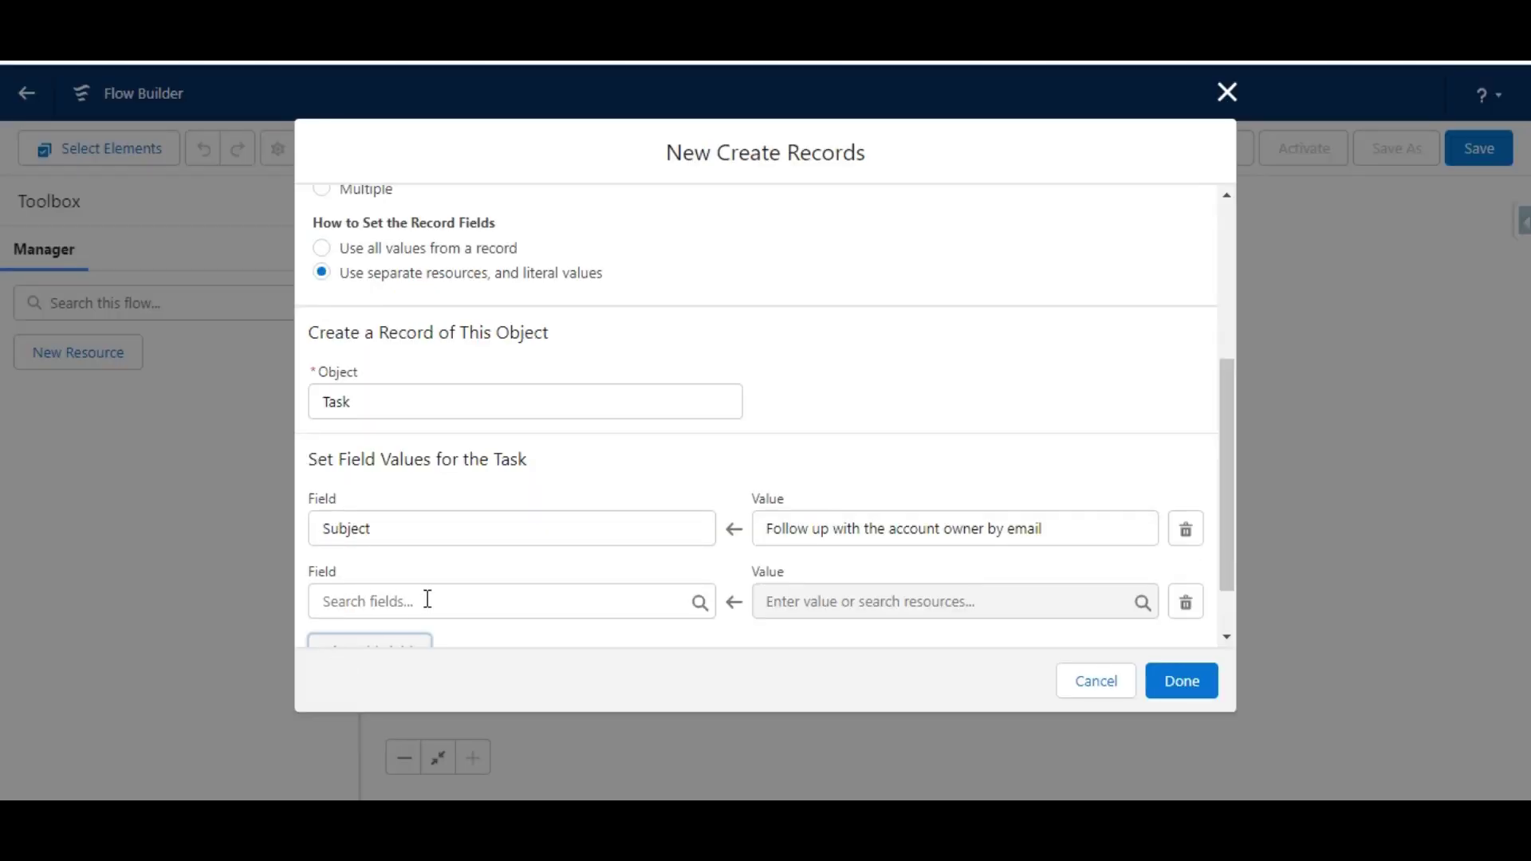
click(428, 599)
text(activity)
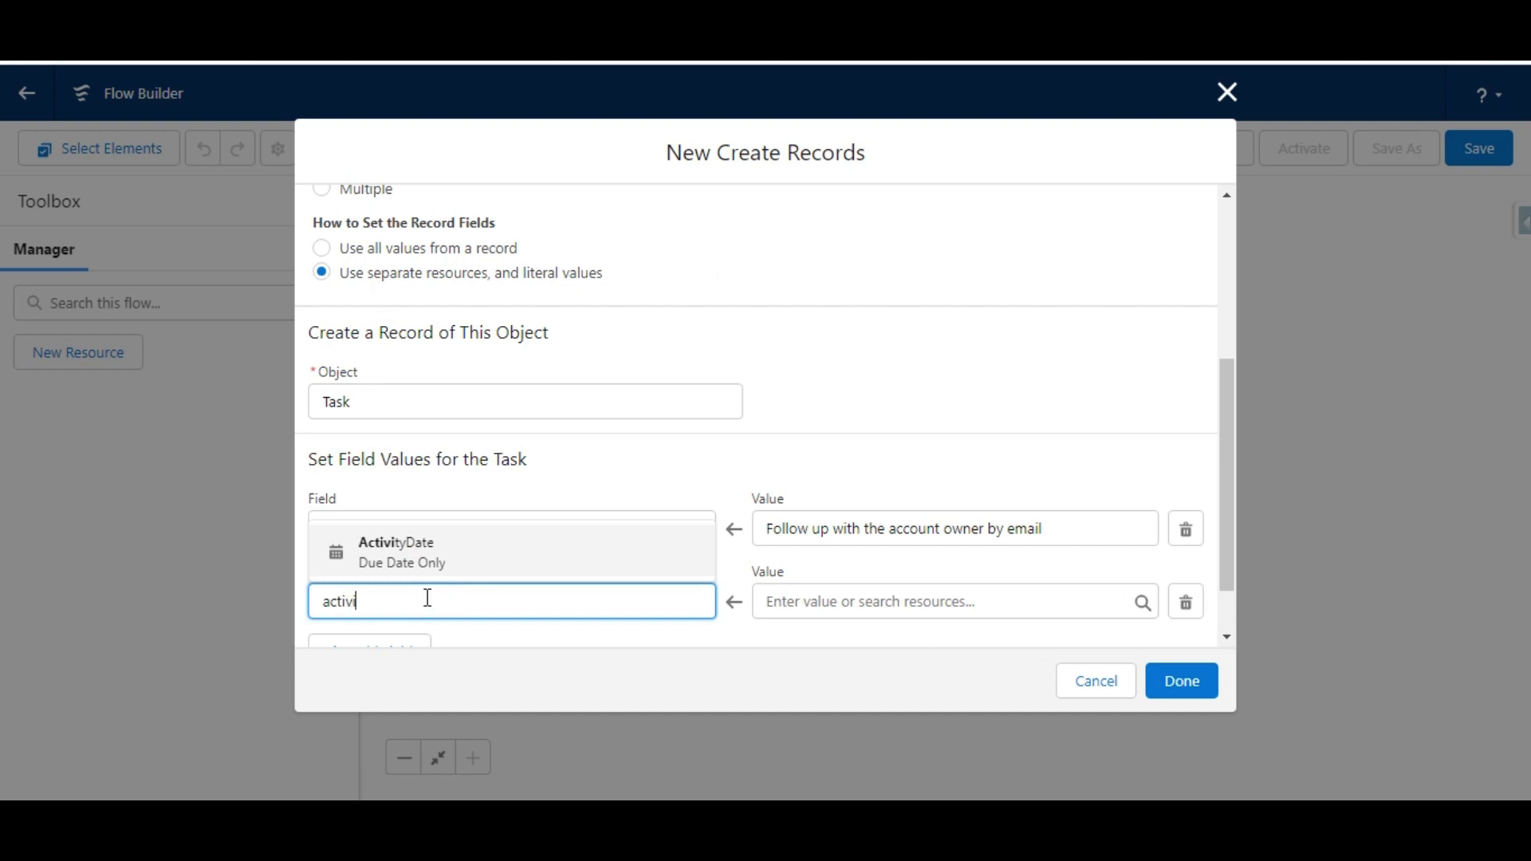
click(468, 556)
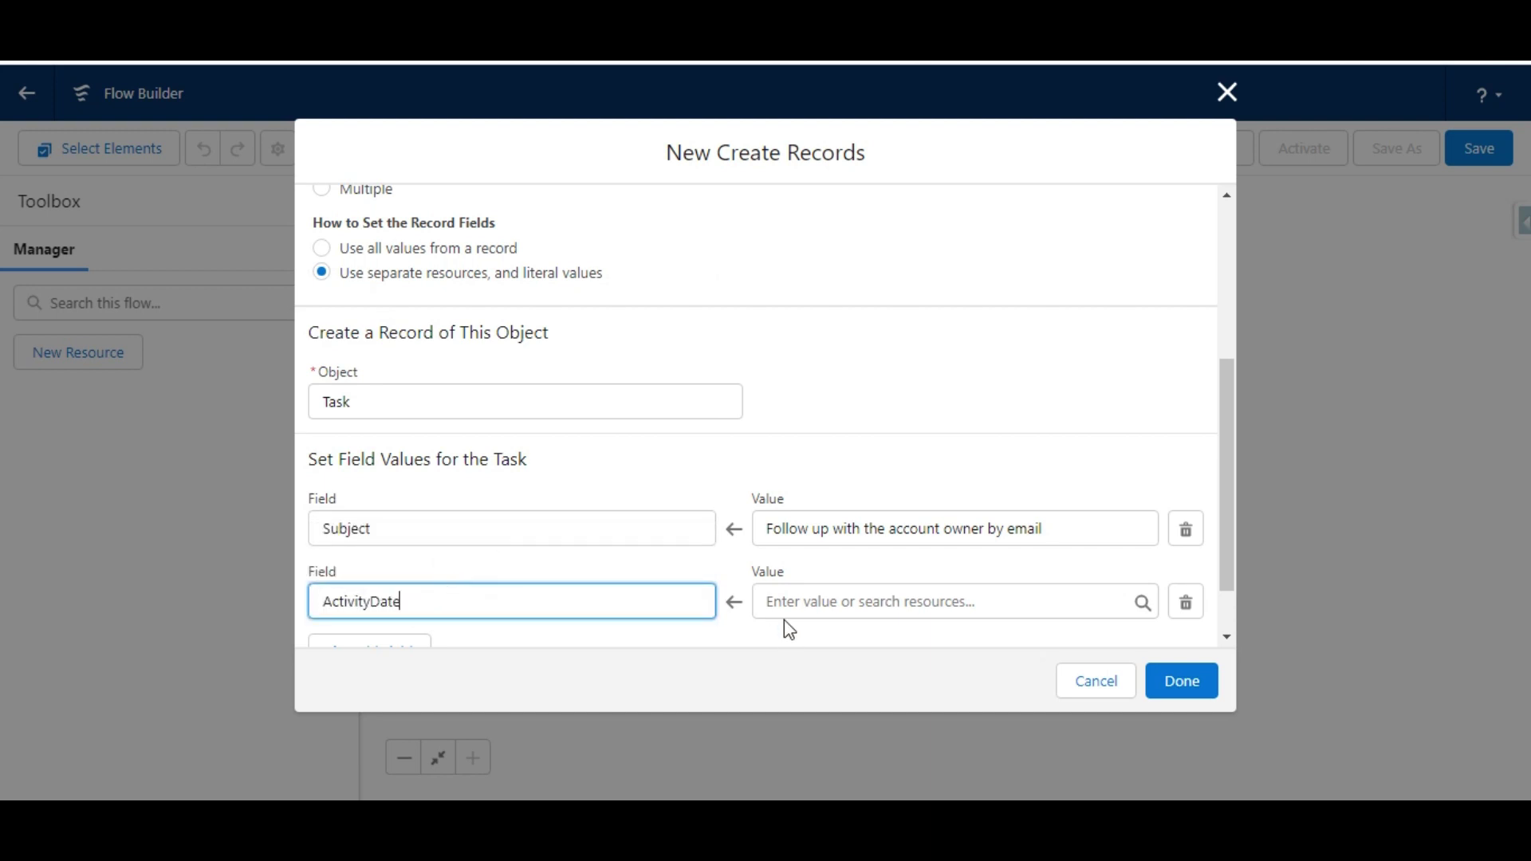
drag(1220, 551, 1224, 590)
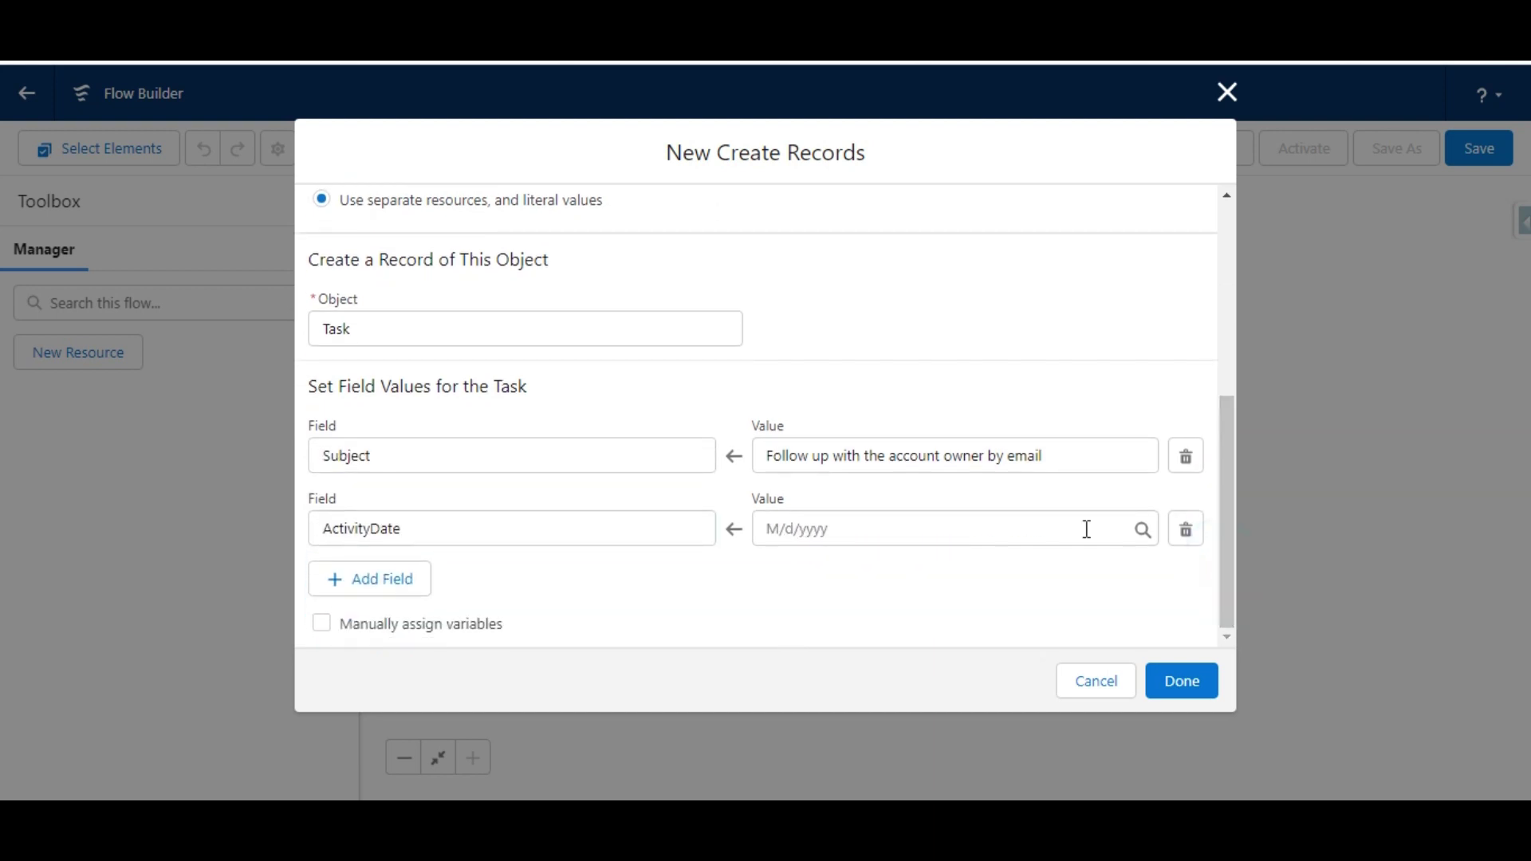
click(809, 530)
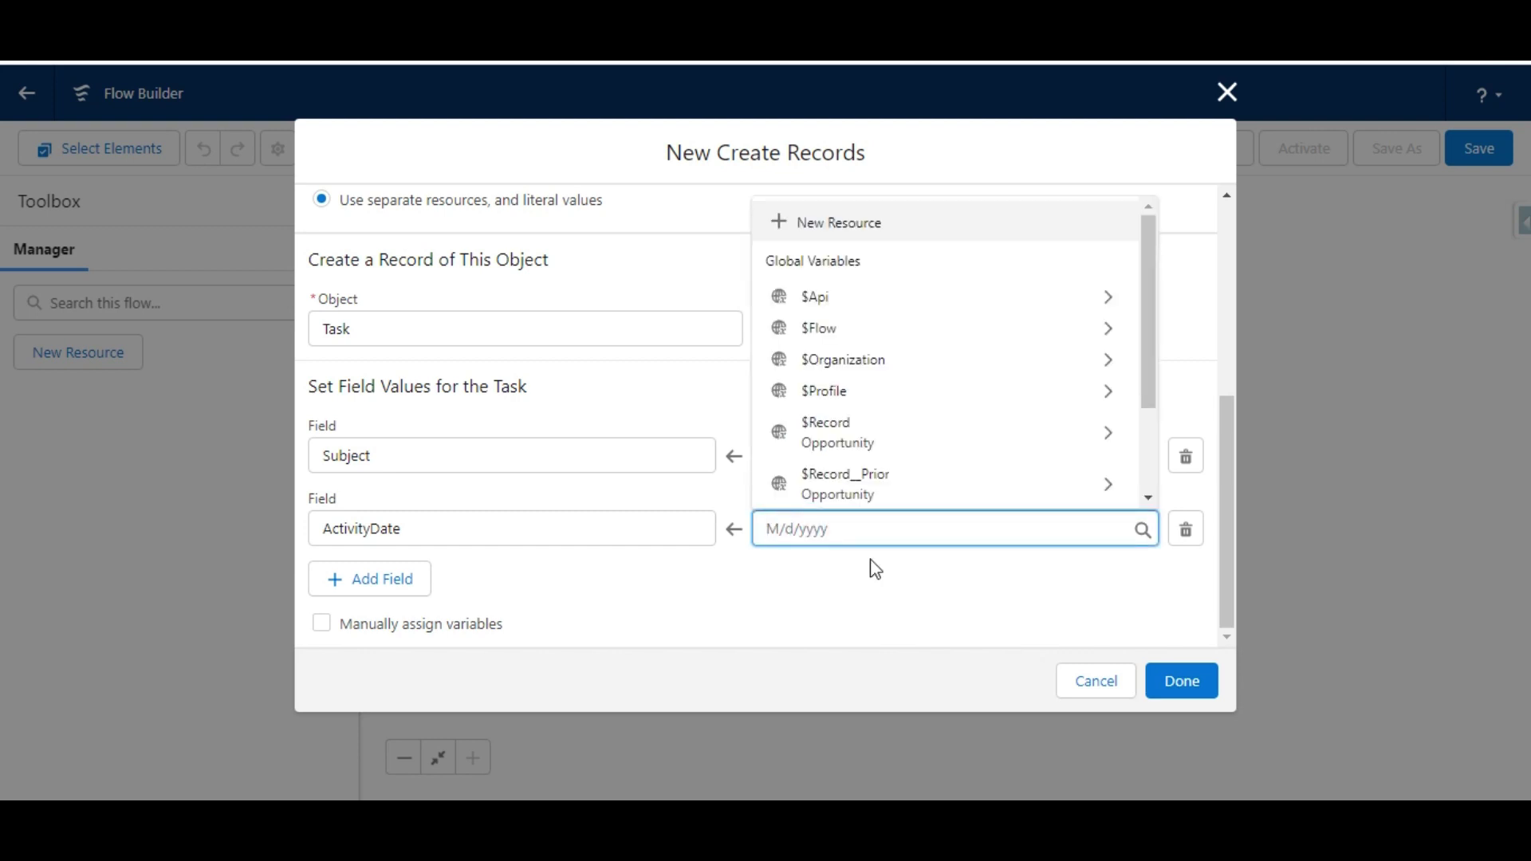
text(4/22/2022)
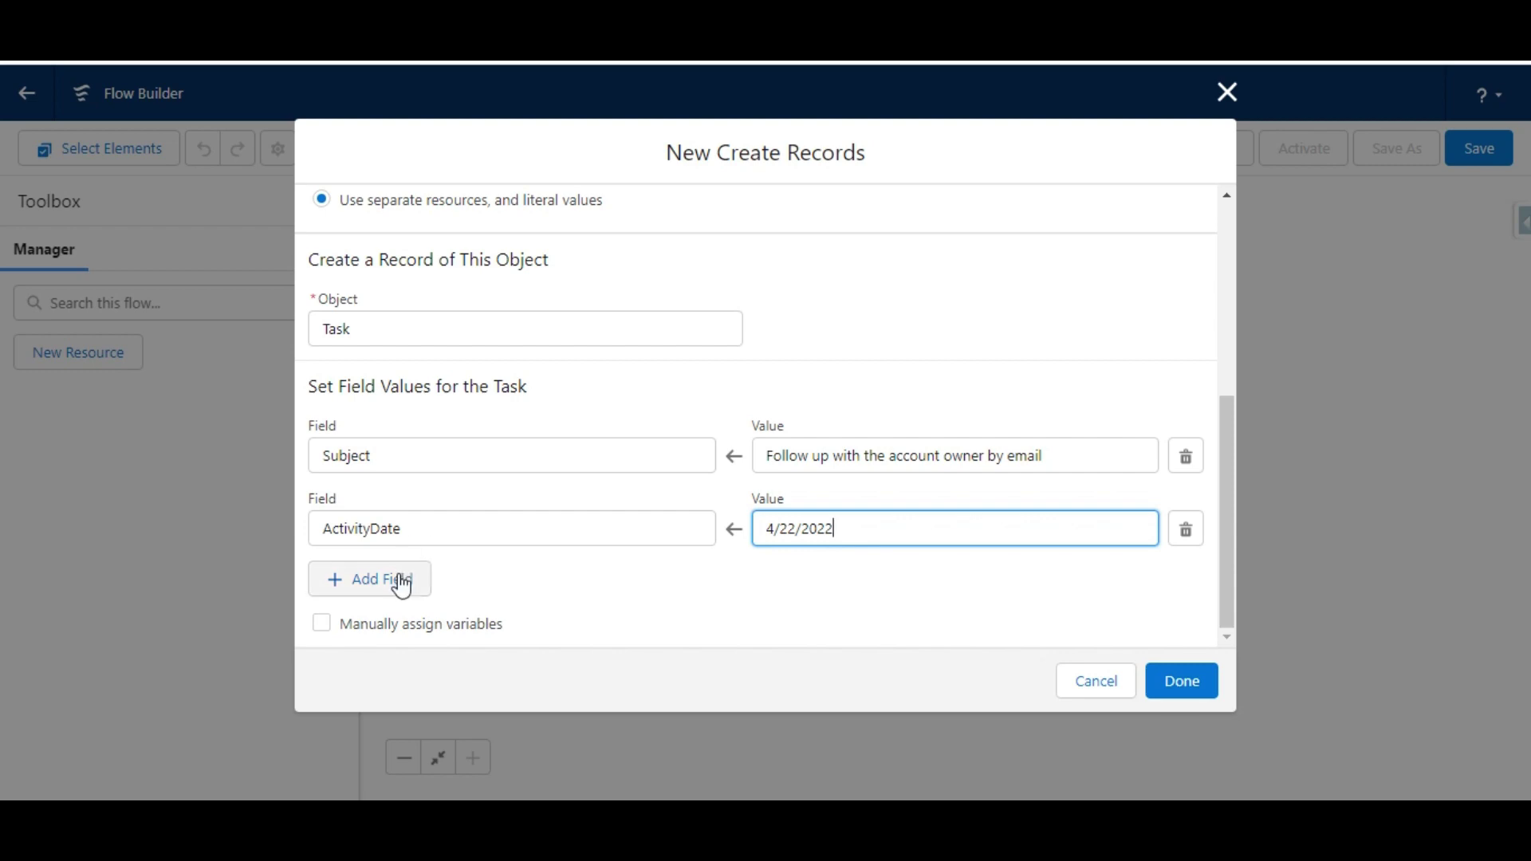
Step: Add an OwnerId field value set to $Record > Owner ID
click(397, 577)
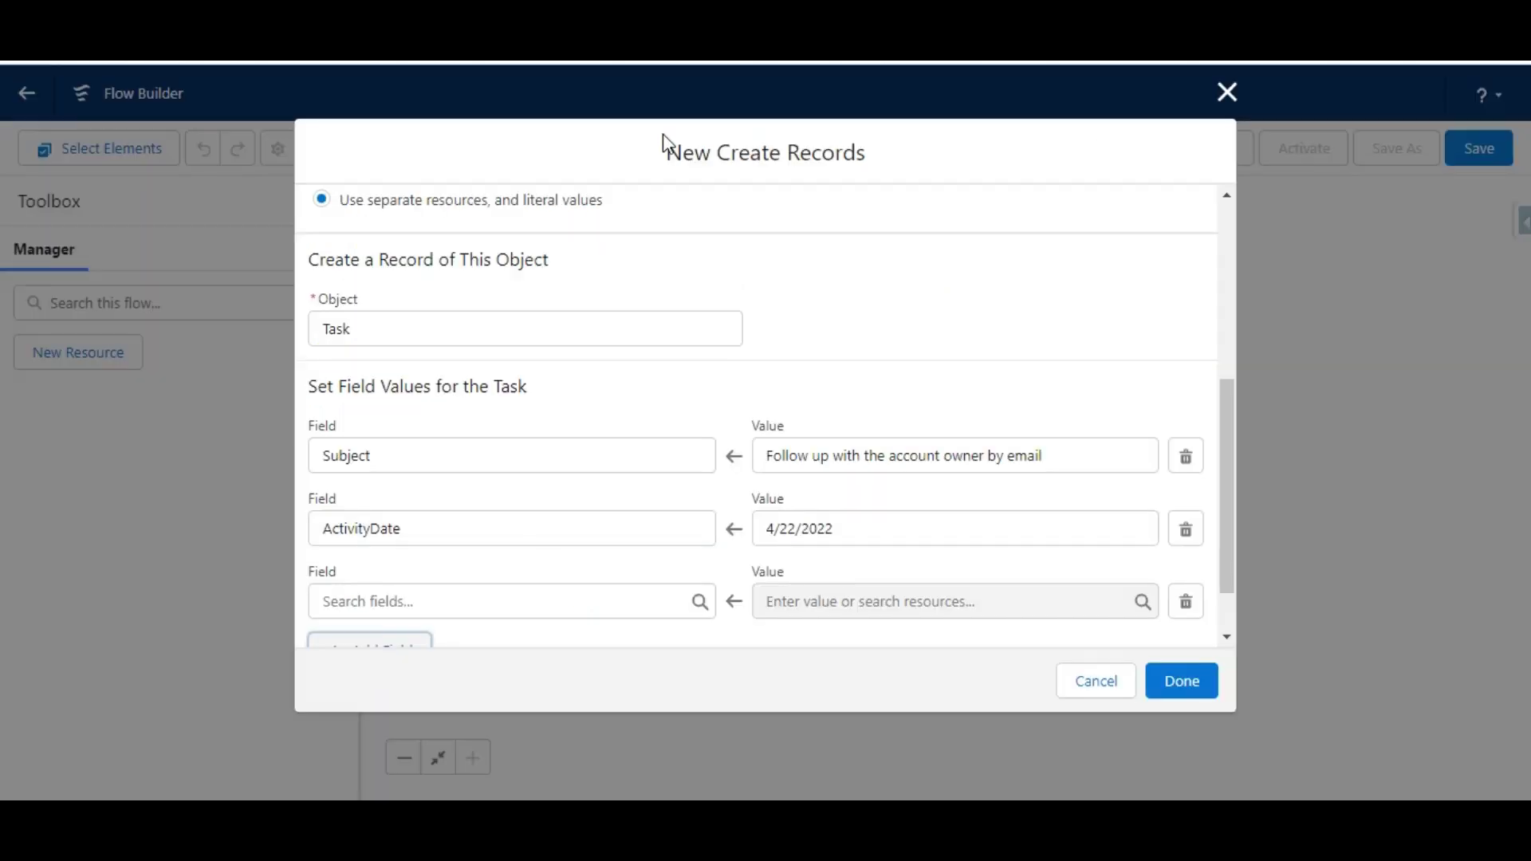
click(518, 600)
text(owne)
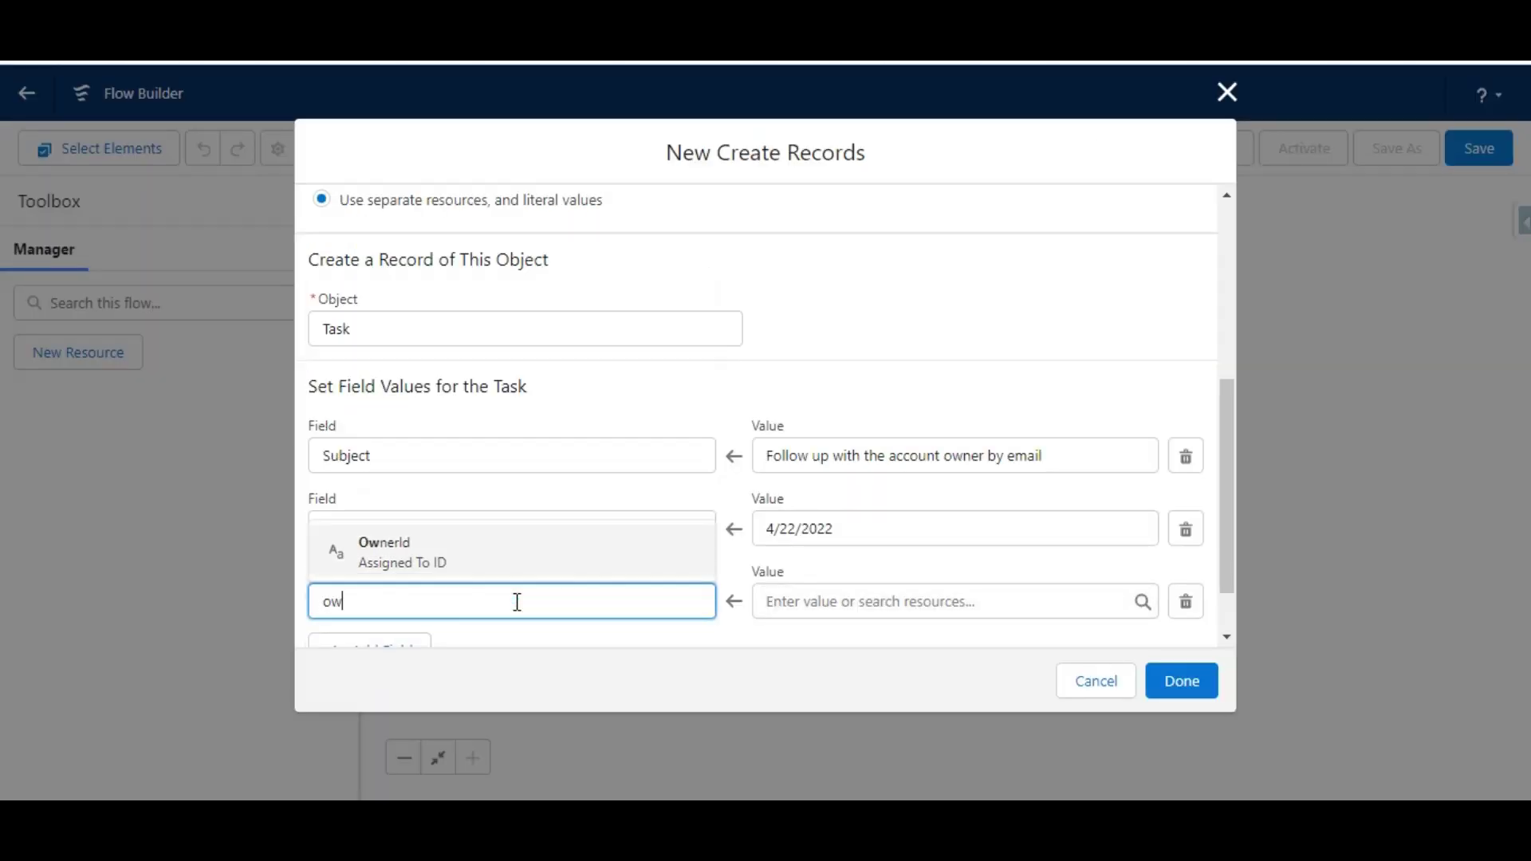
click(472, 555)
click(787, 599)
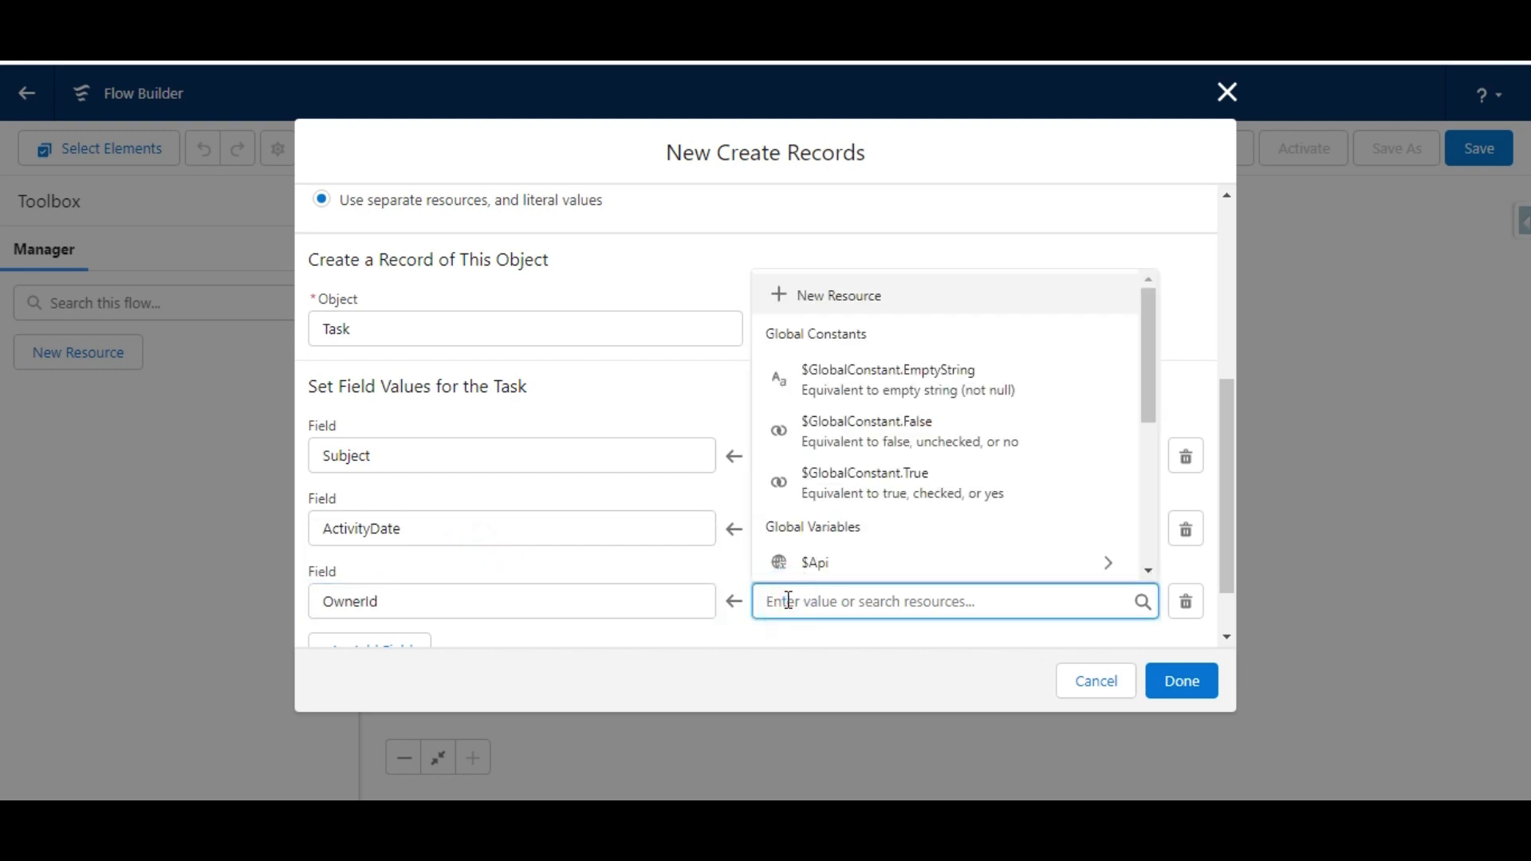
drag(1154, 362, 1133, 496)
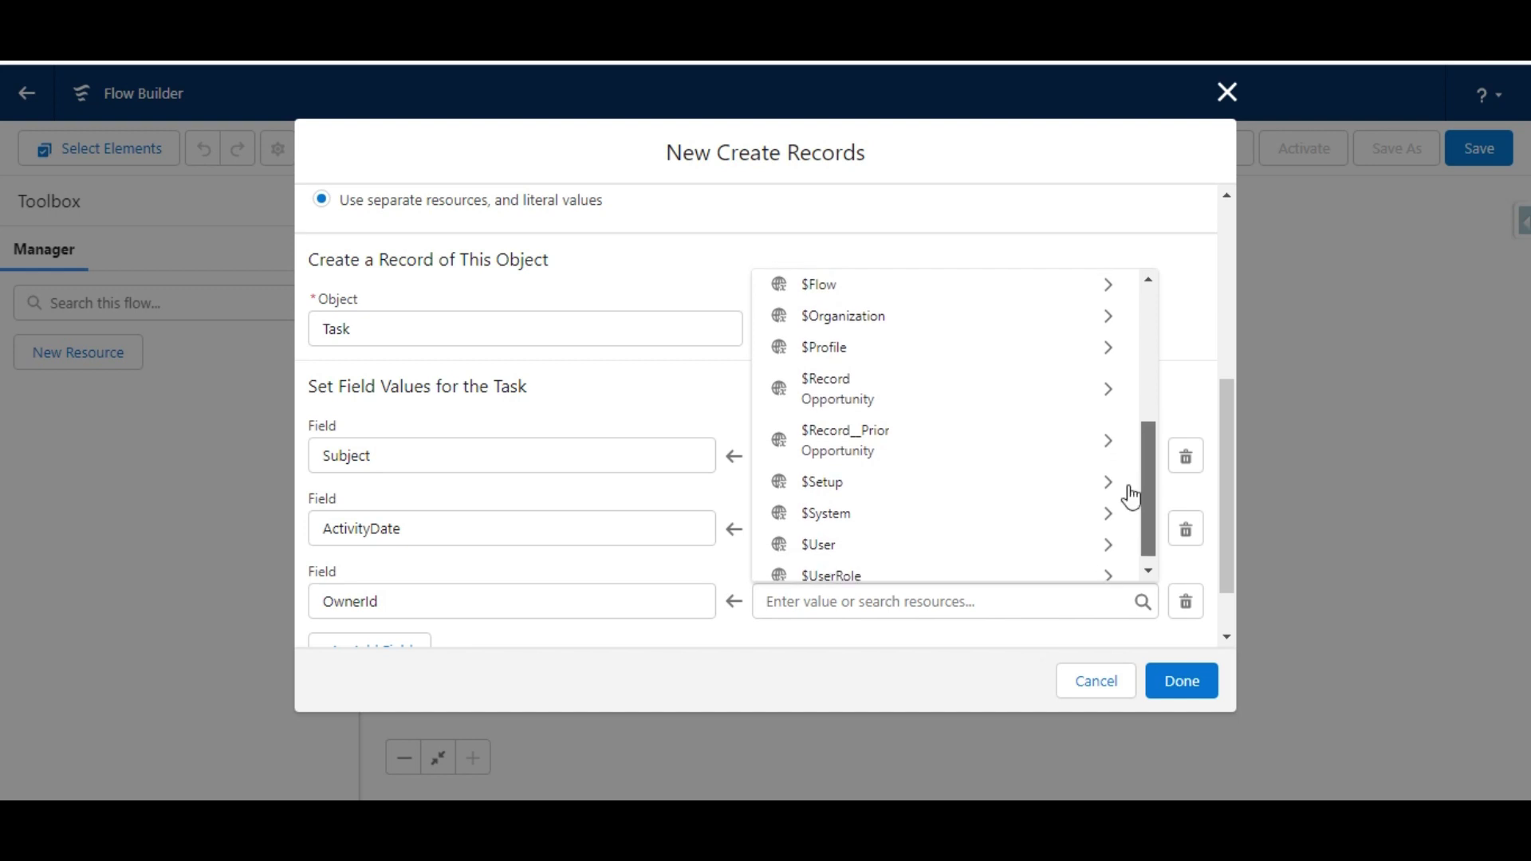
click(902, 396)
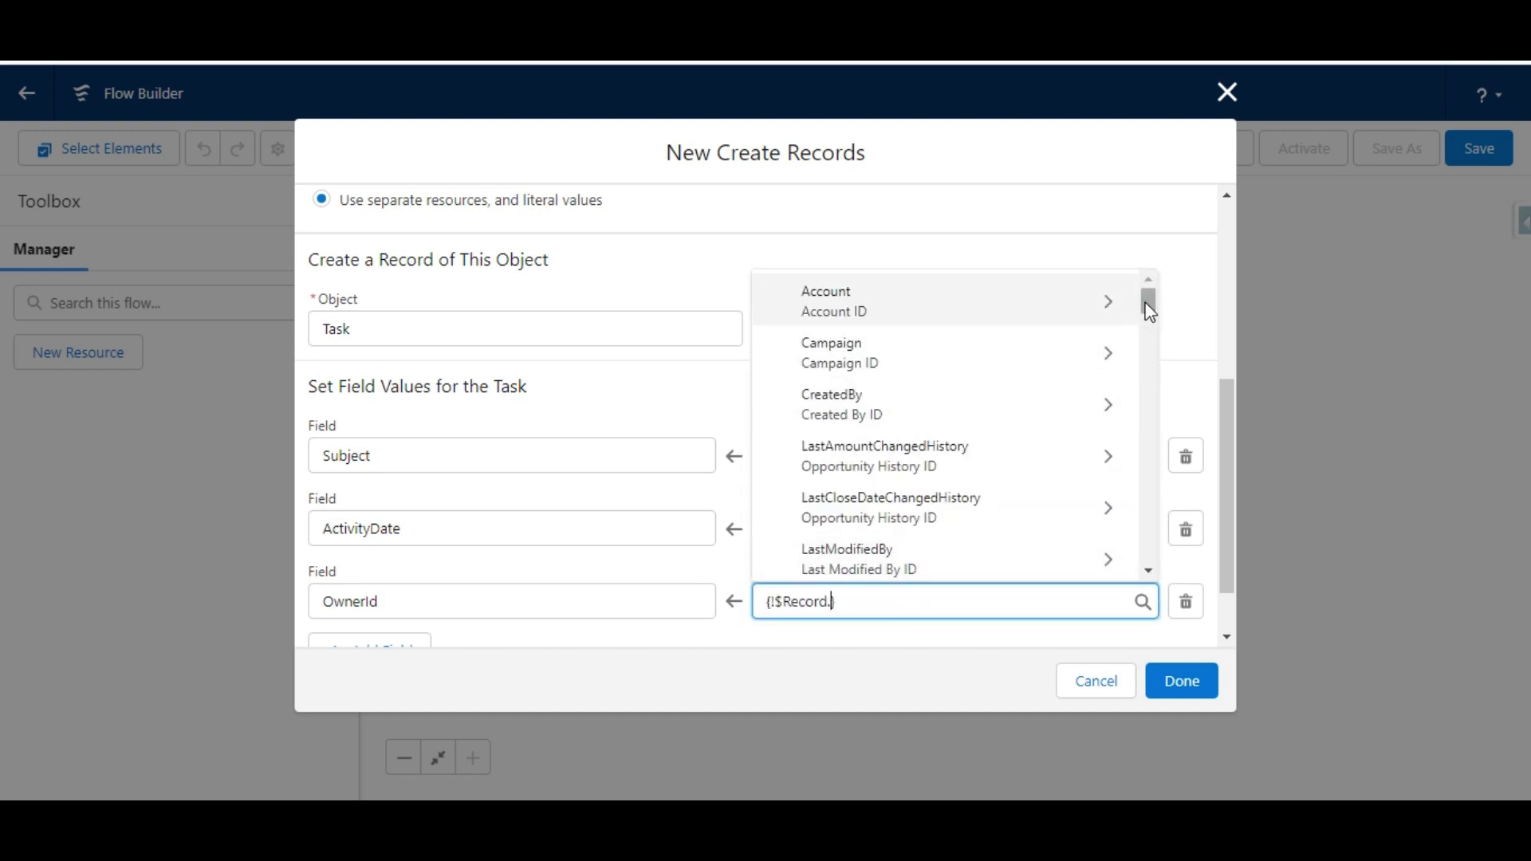
drag(1149, 301, 1142, 519)
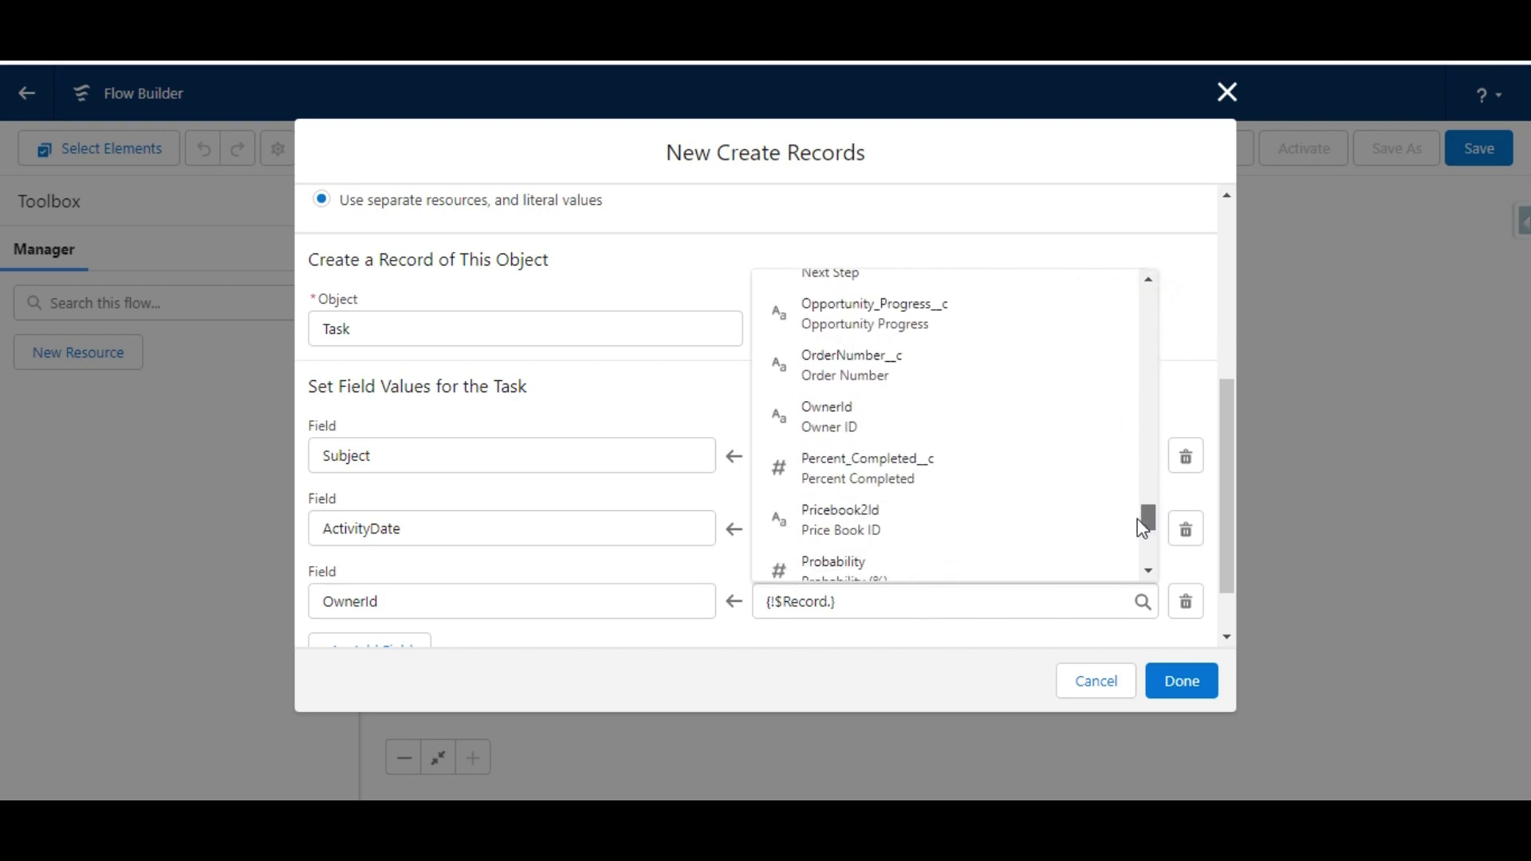
click(941, 412)
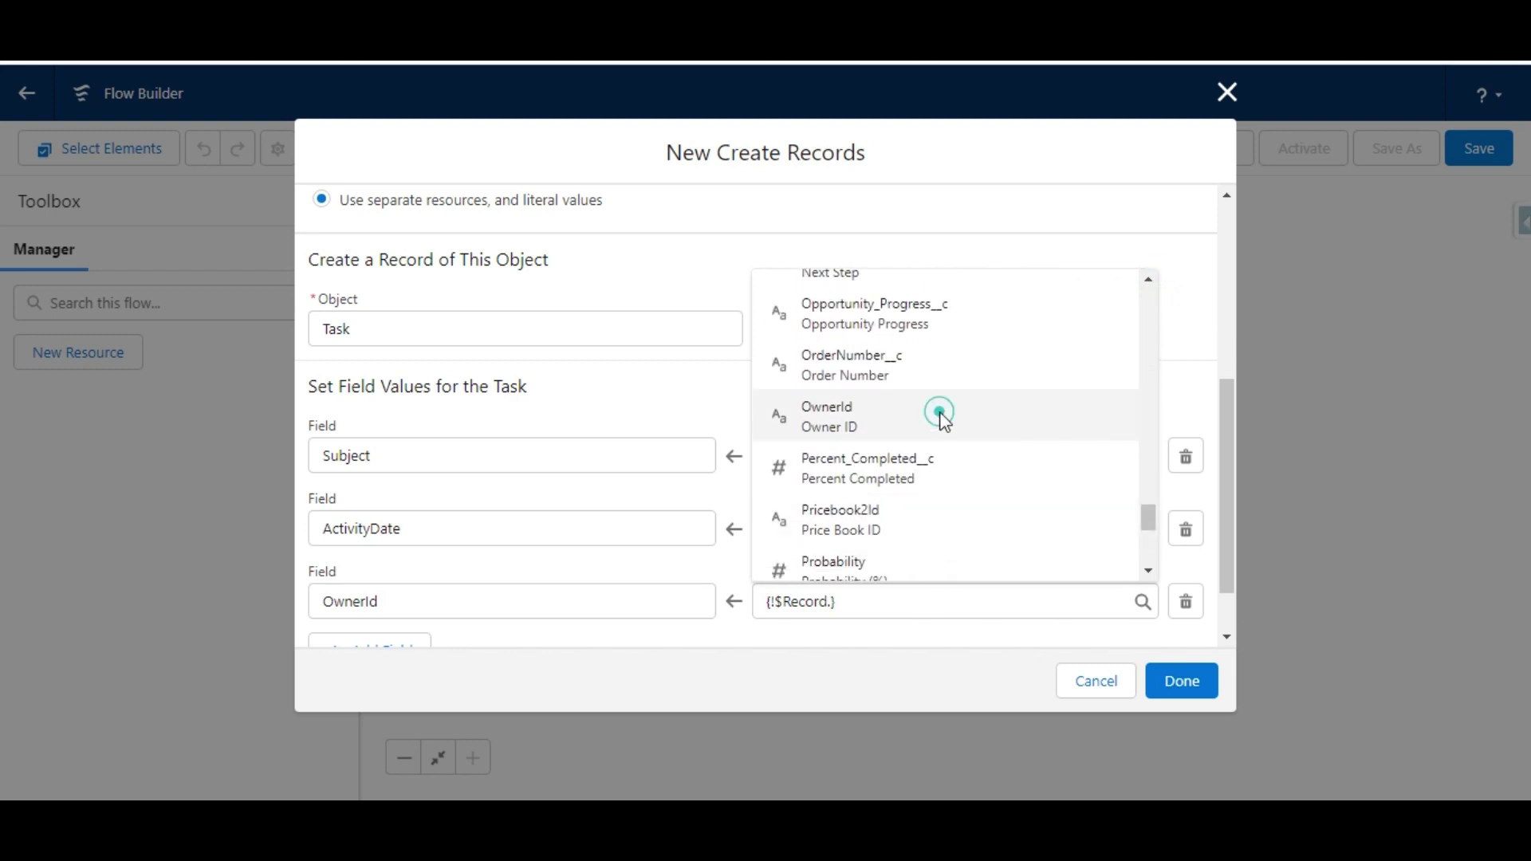
click(1214, 510)
scroll(1233, 517, down, 1)
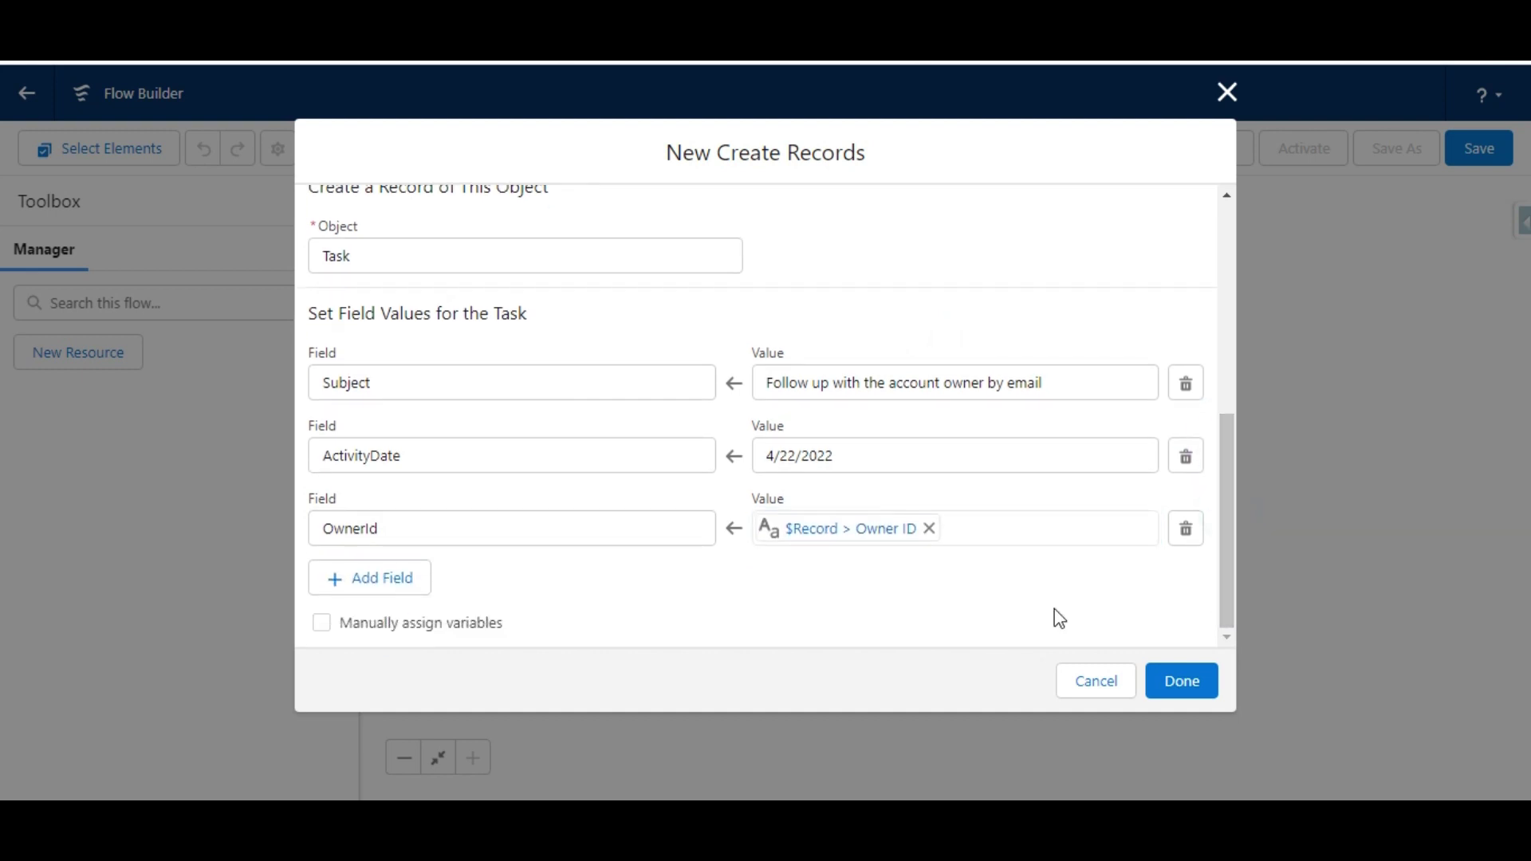
Step: Add a WhatId field to the new Task with the value {!$Record.AccountId}
click(366, 590)
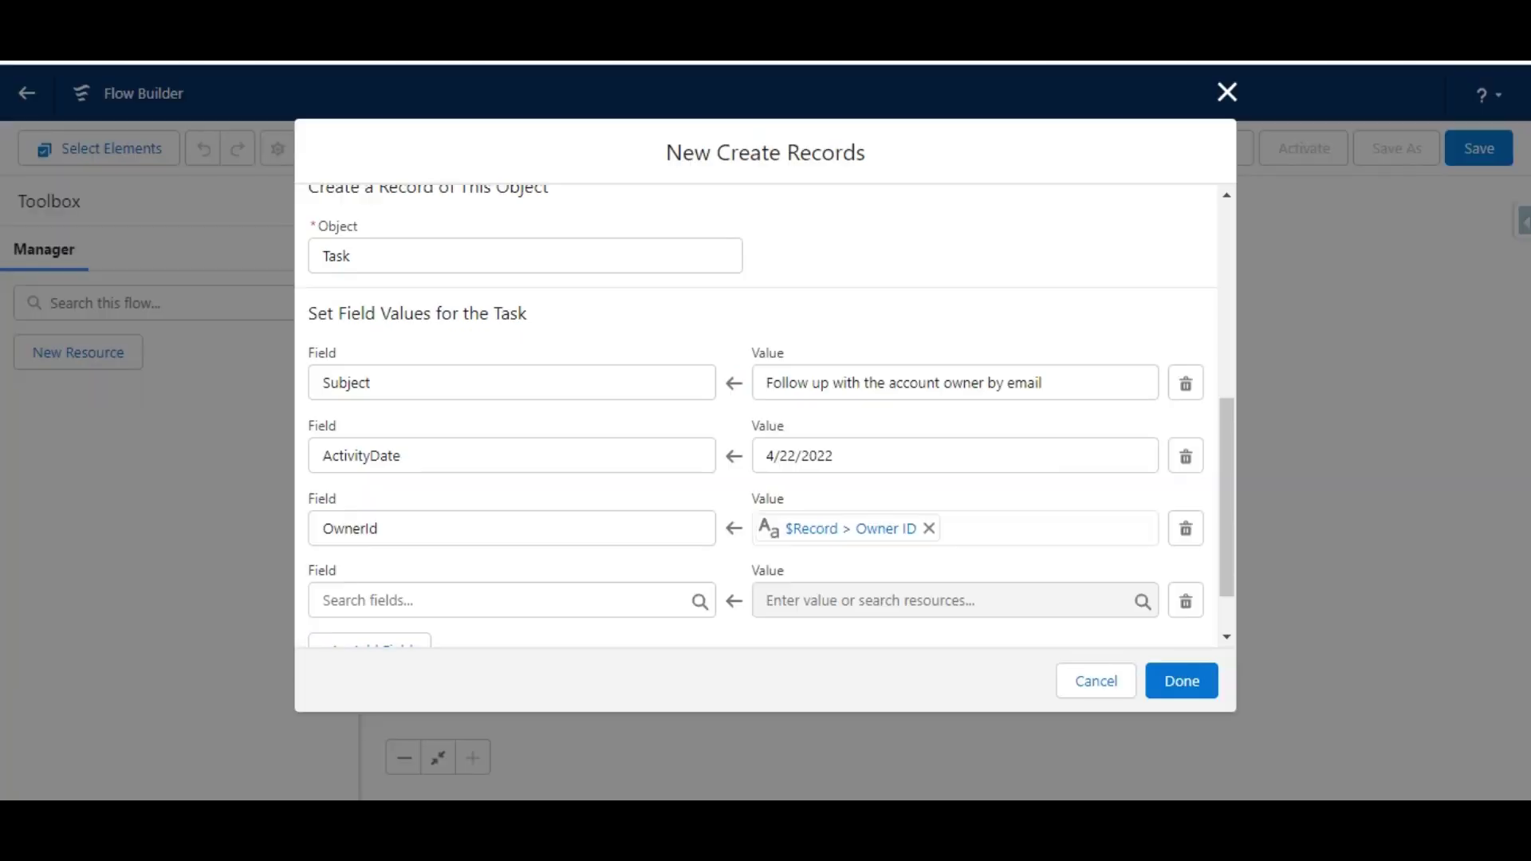
click(533, 603)
text(wh)
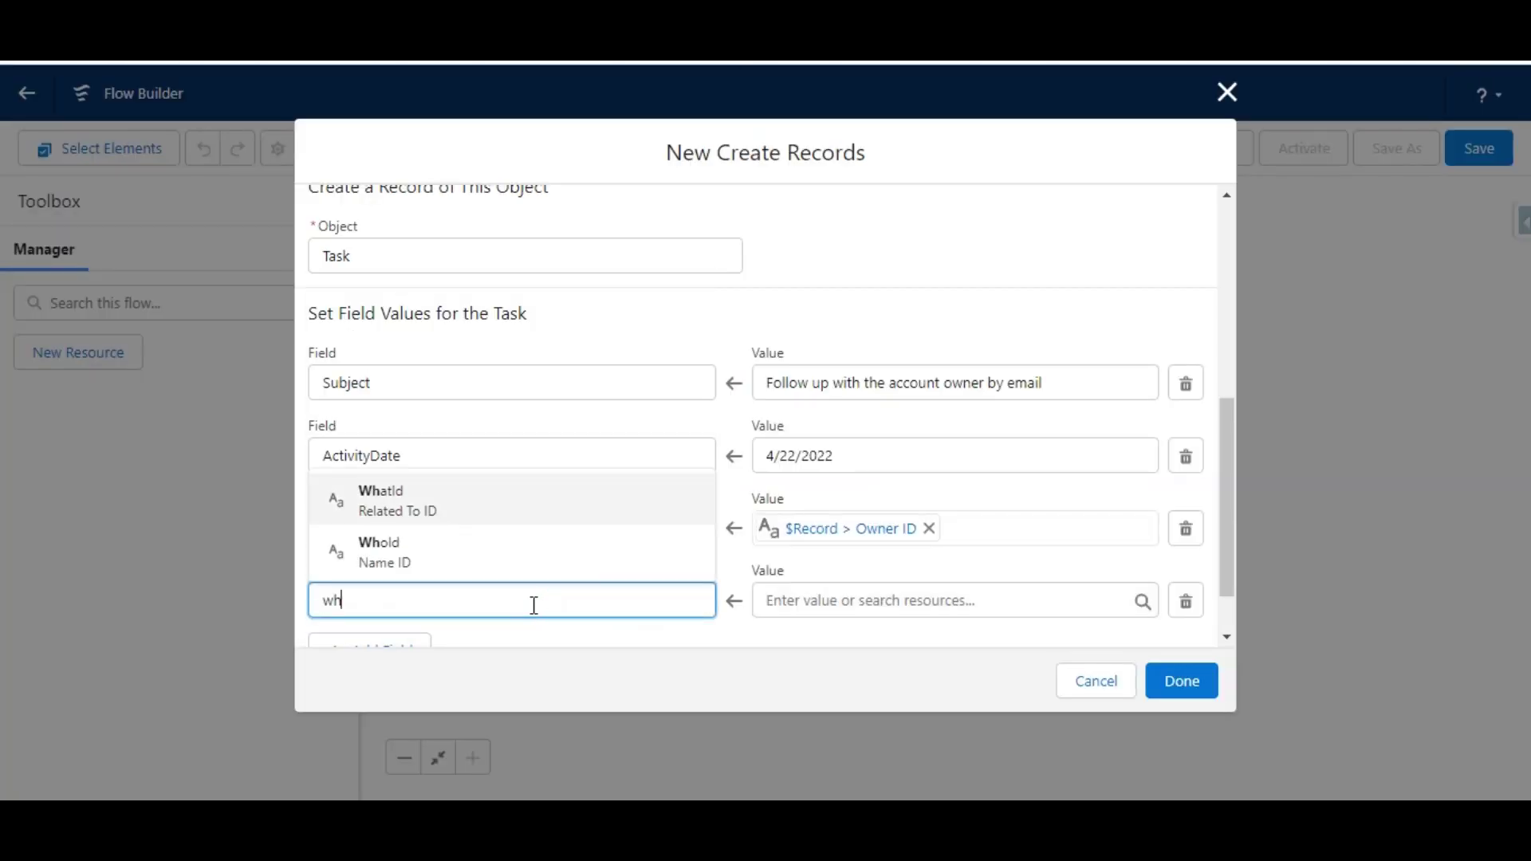
text(at)
click(503, 542)
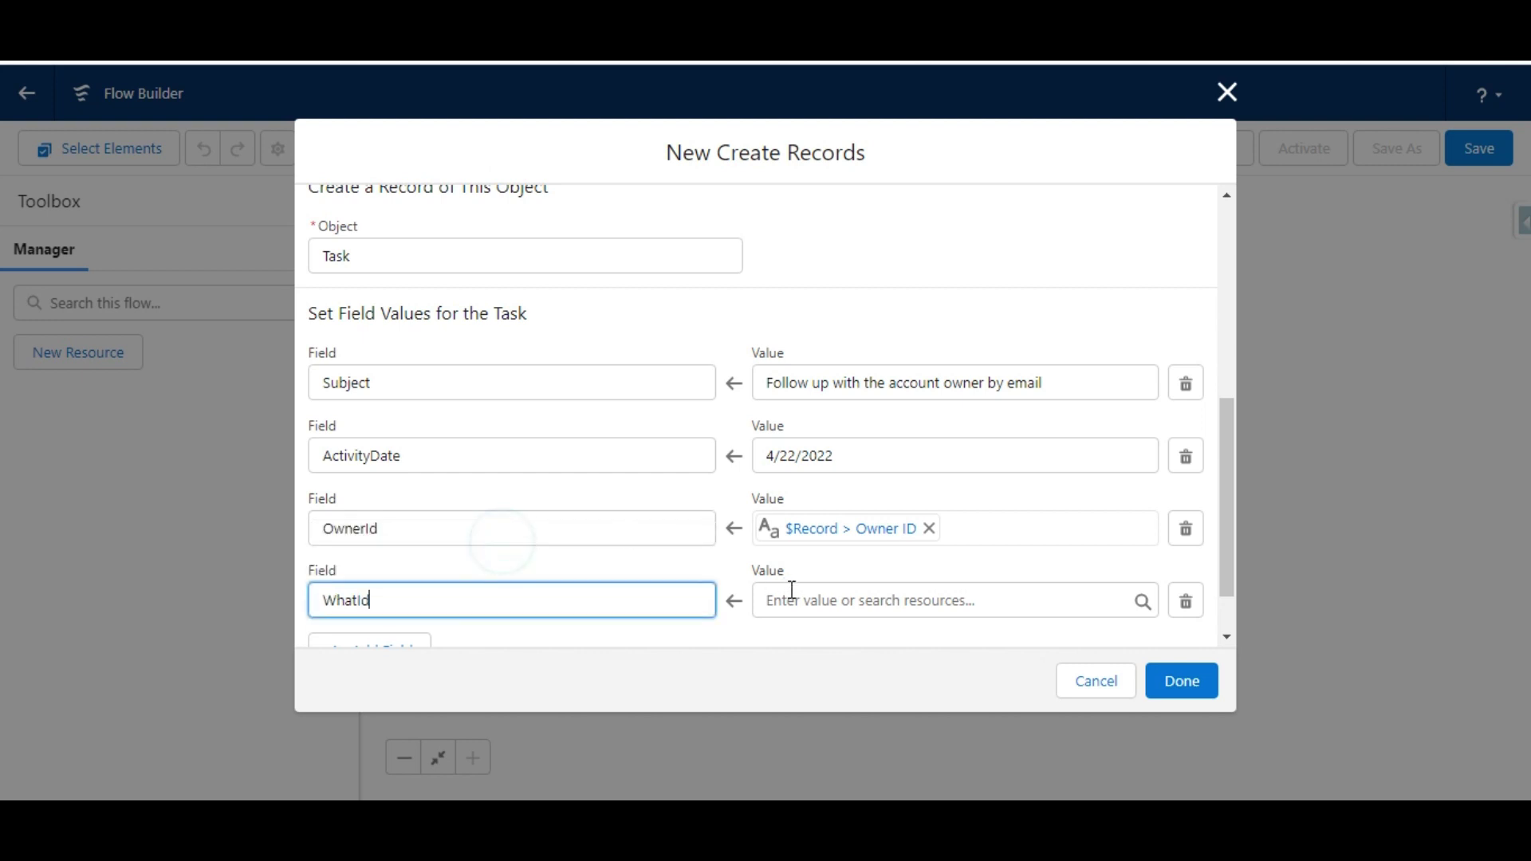
click(807, 603)
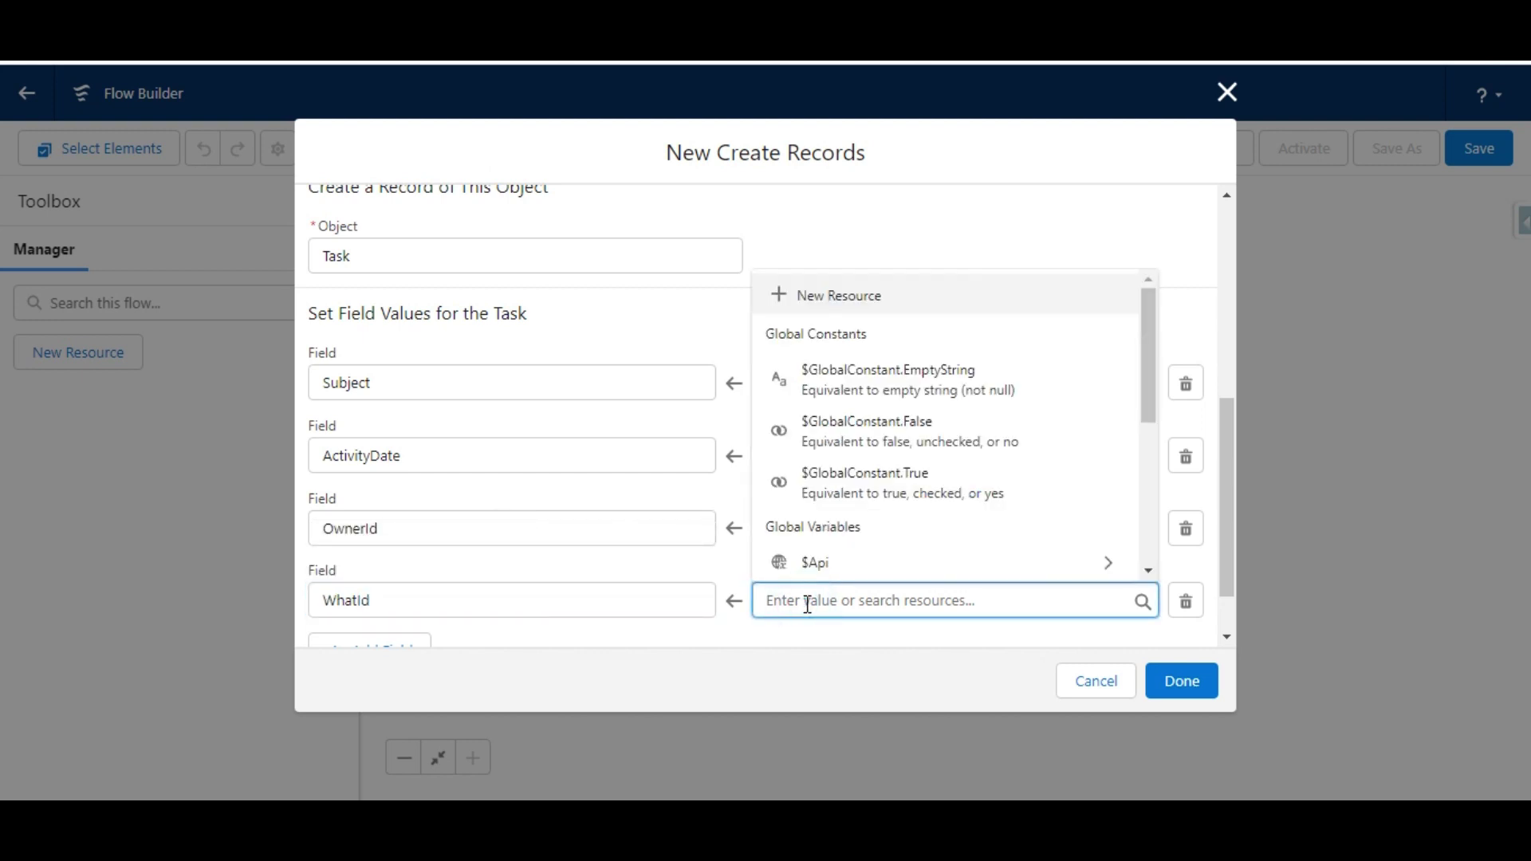
drag(1147, 367, 1143, 491)
click(902, 410)
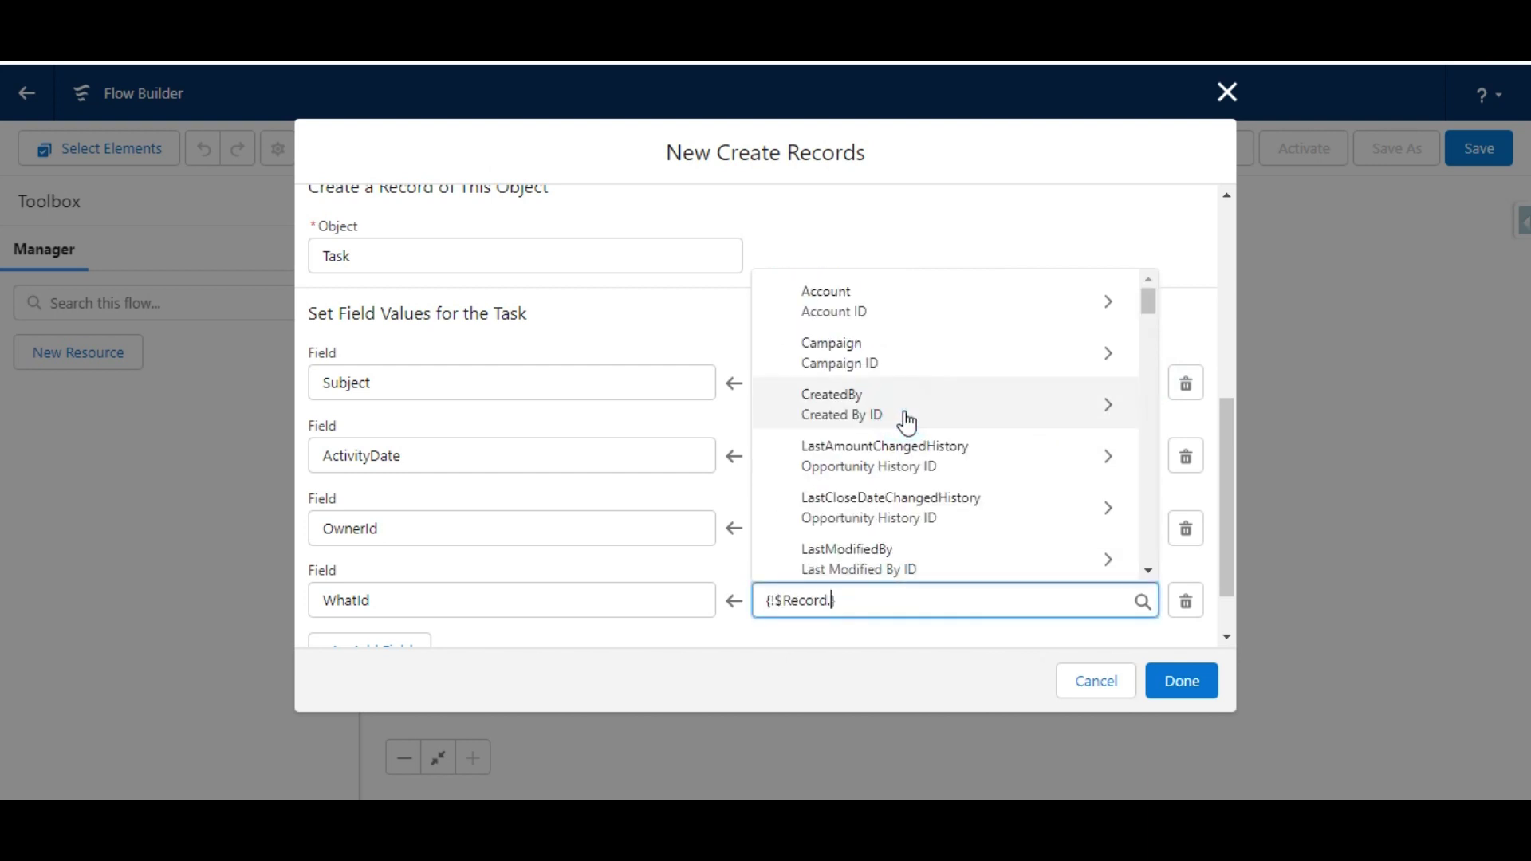
drag(1150, 305, 1156, 343)
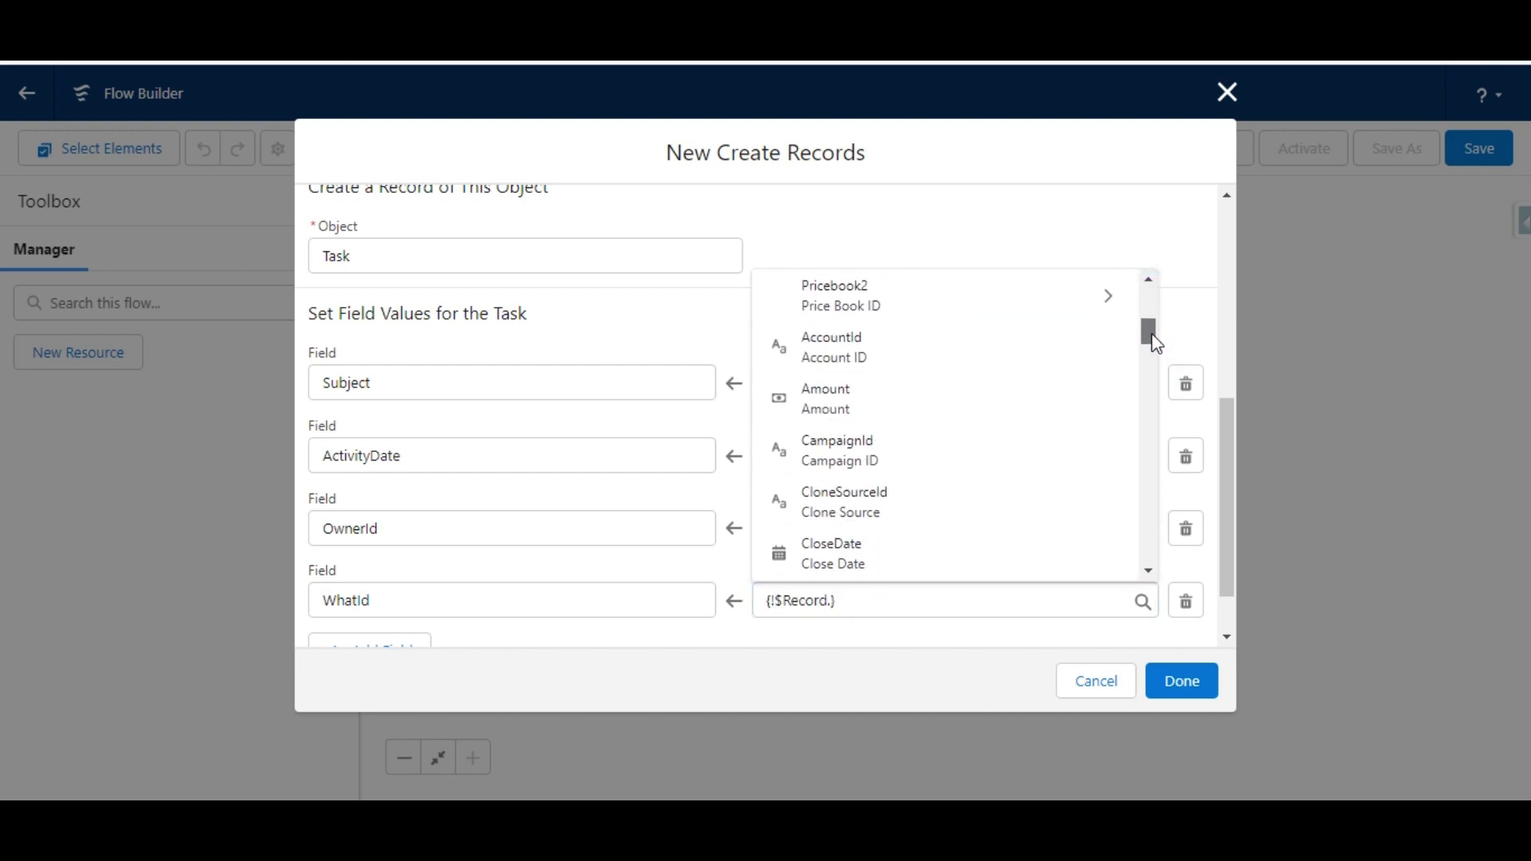
click(915, 354)
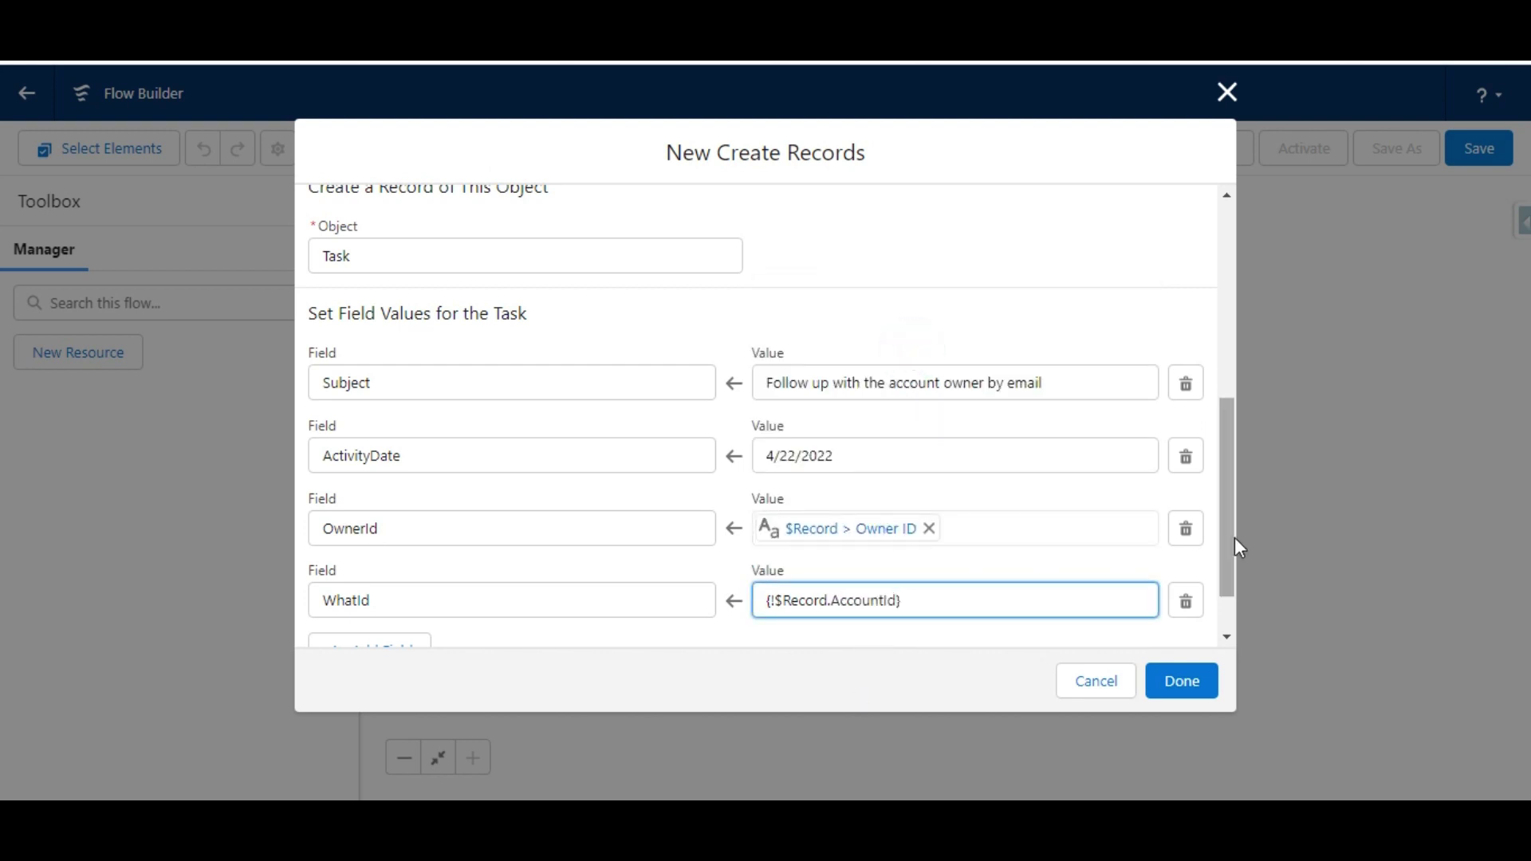
drag(1231, 557, 1235, 598)
Step: Review the required Task field values on Trailhead, then finish the Create Email Task element
click(424, 55)
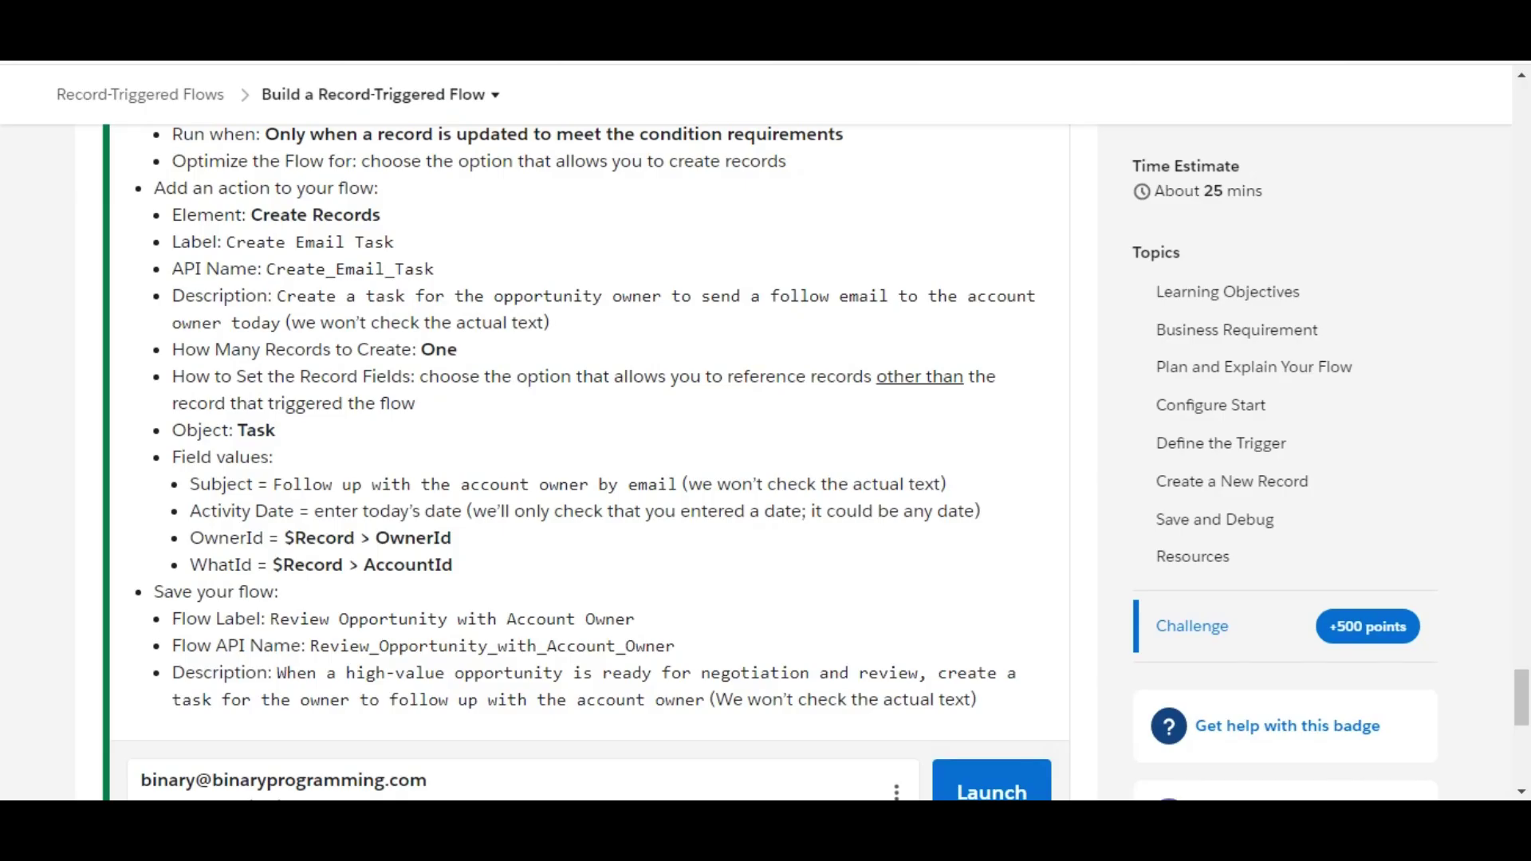
scroll(389, 544, down, 2)
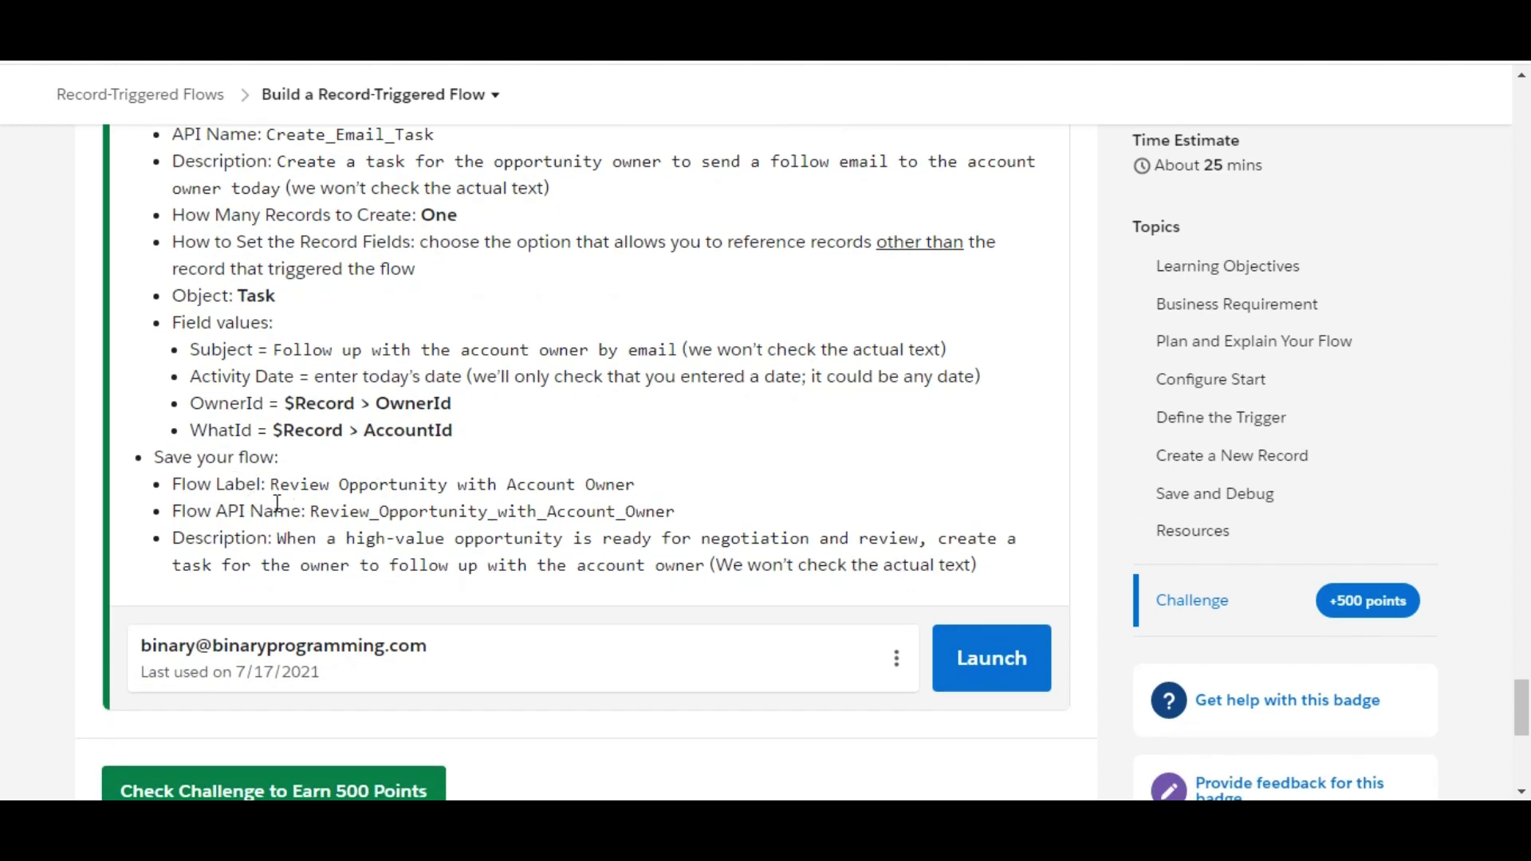
click(702, 52)
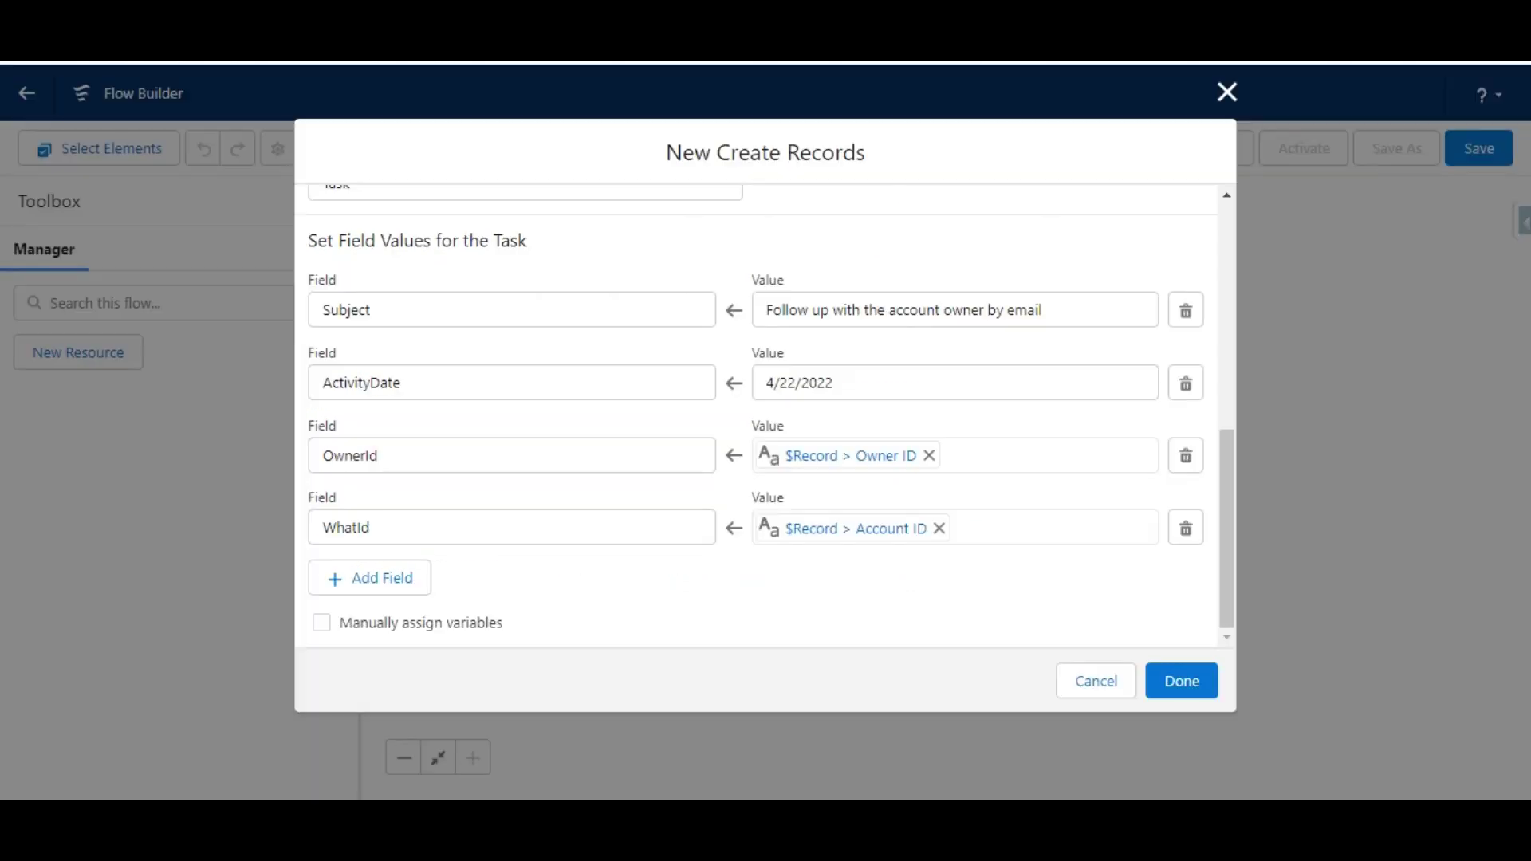
click(1169, 682)
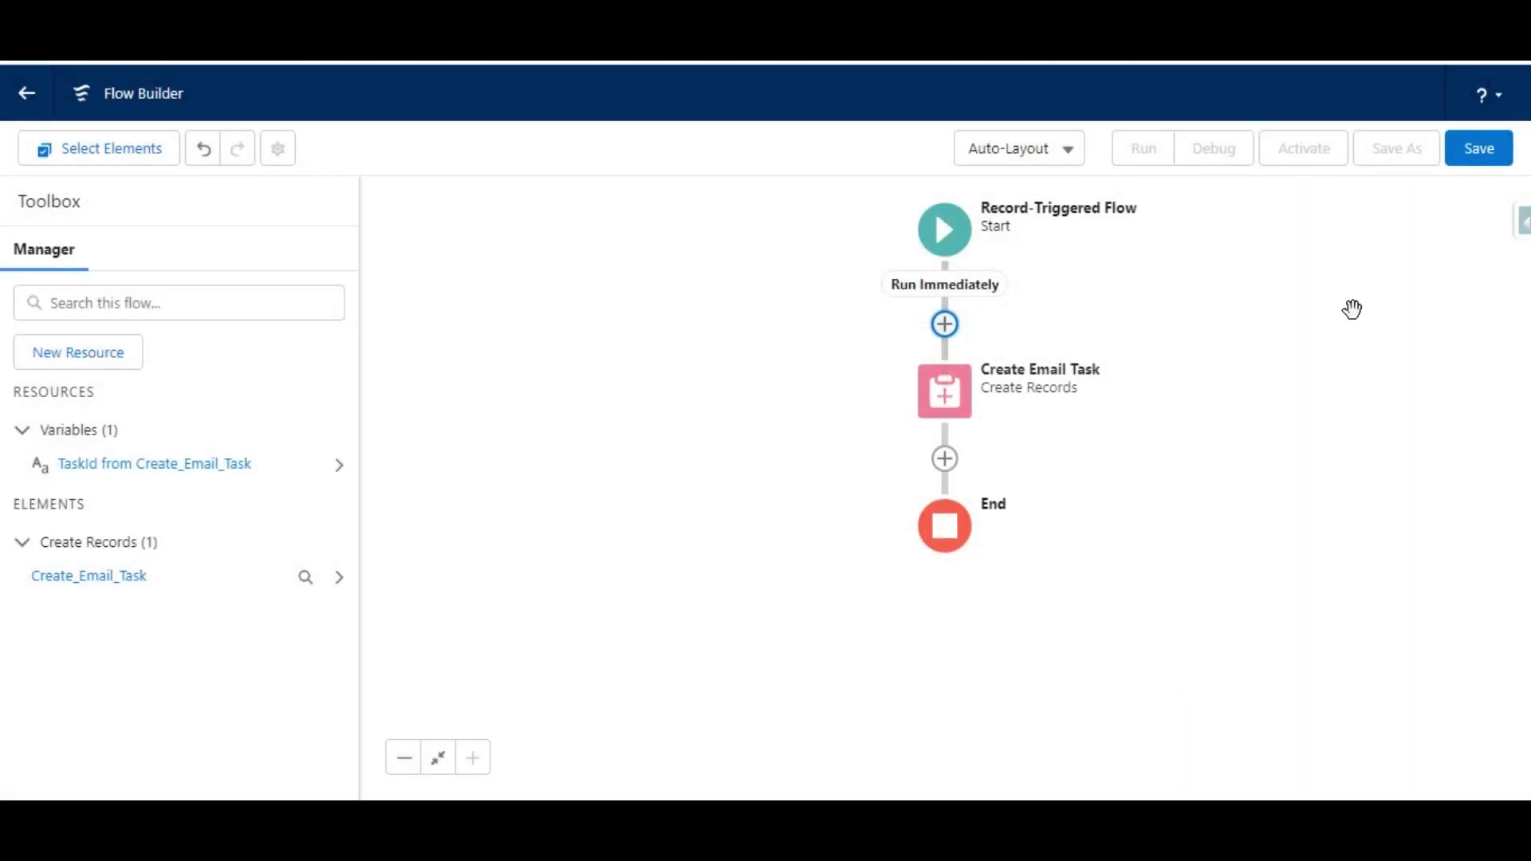
Step: Fill the Flow Label with 'Review Opportunity with Account Owner', copied from Trailhead, so the API Name auto-fills
click(1480, 159)
click(595, 361)
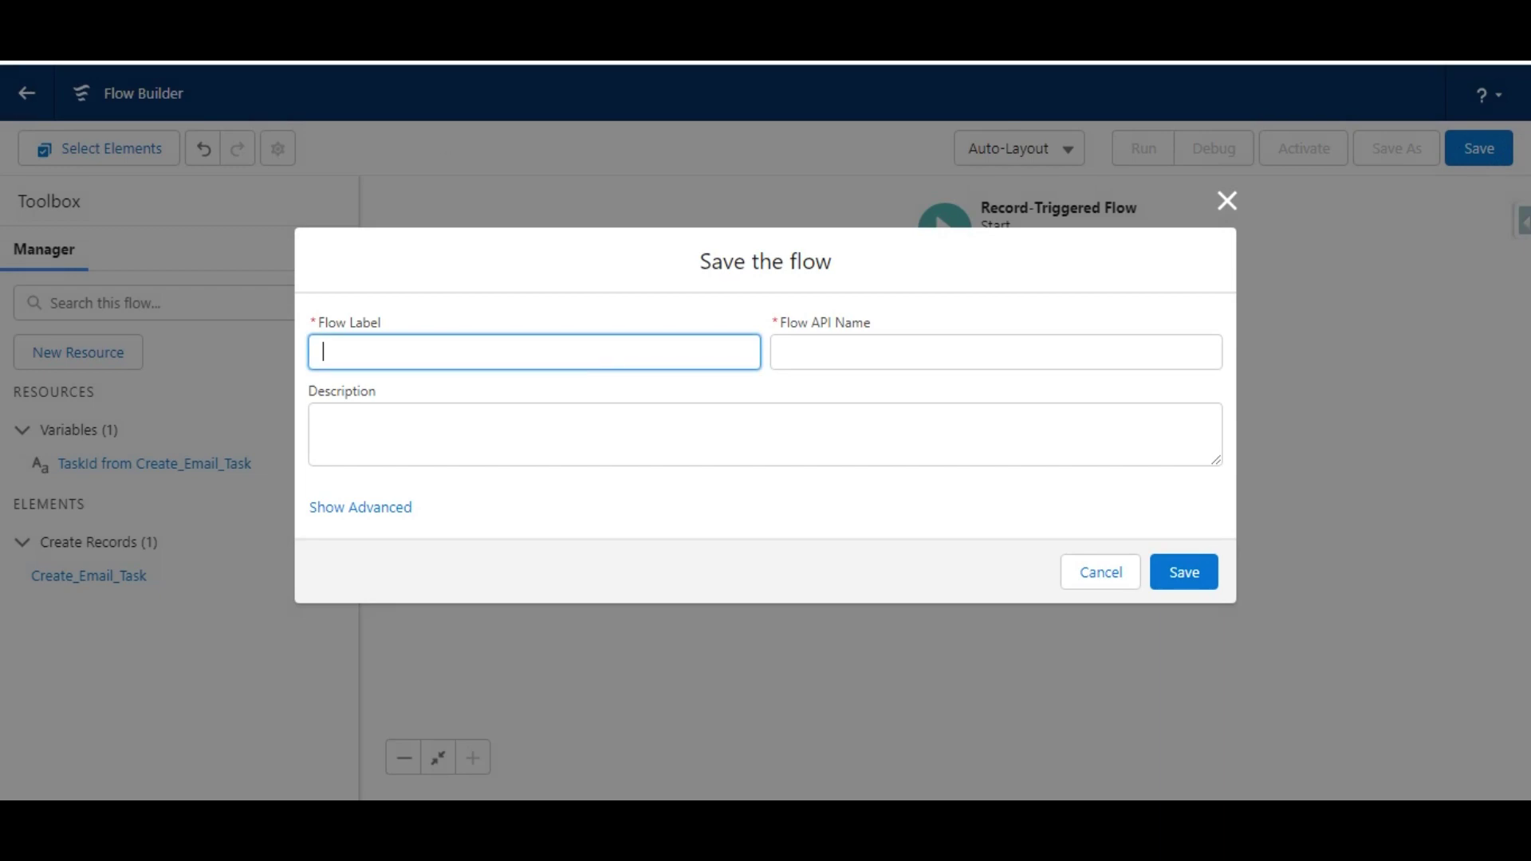
key(ctrl+Tab)
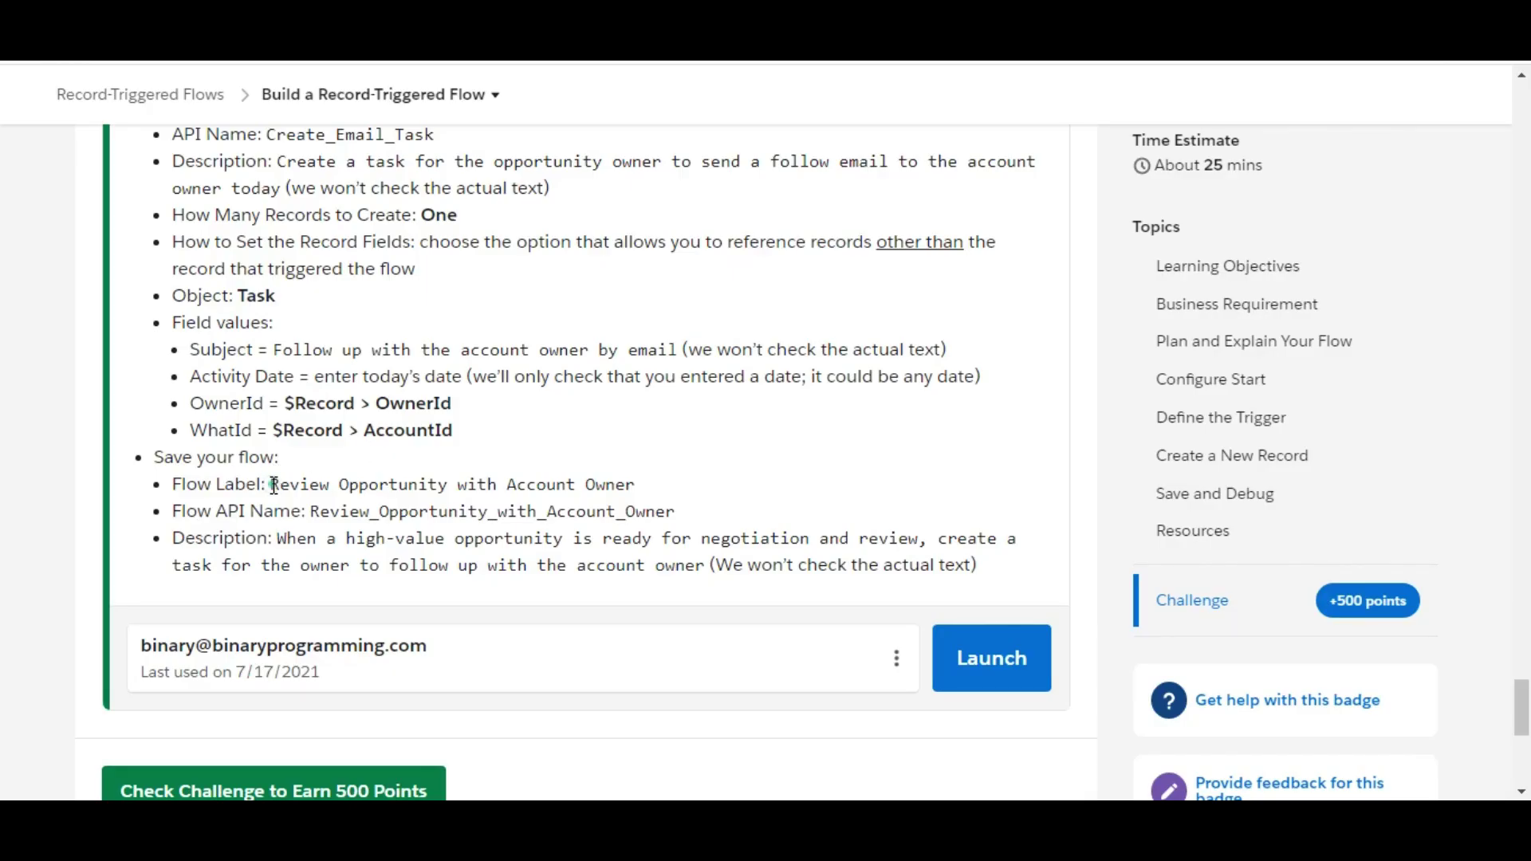
drag(272, 485, 636, 484)
key(ctrl+c)
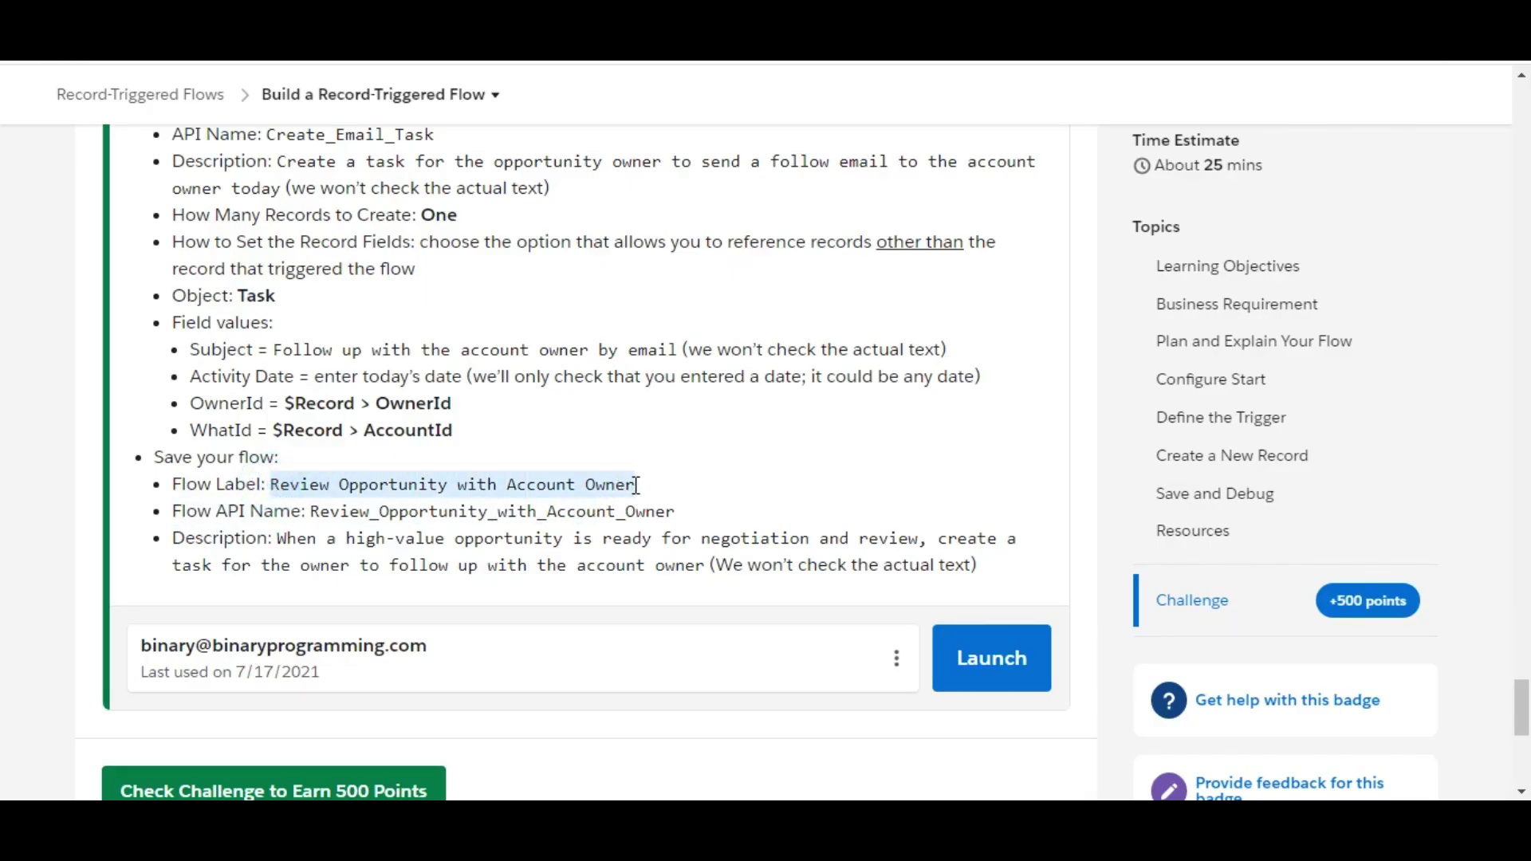
key(ctrl+shift+Tab)
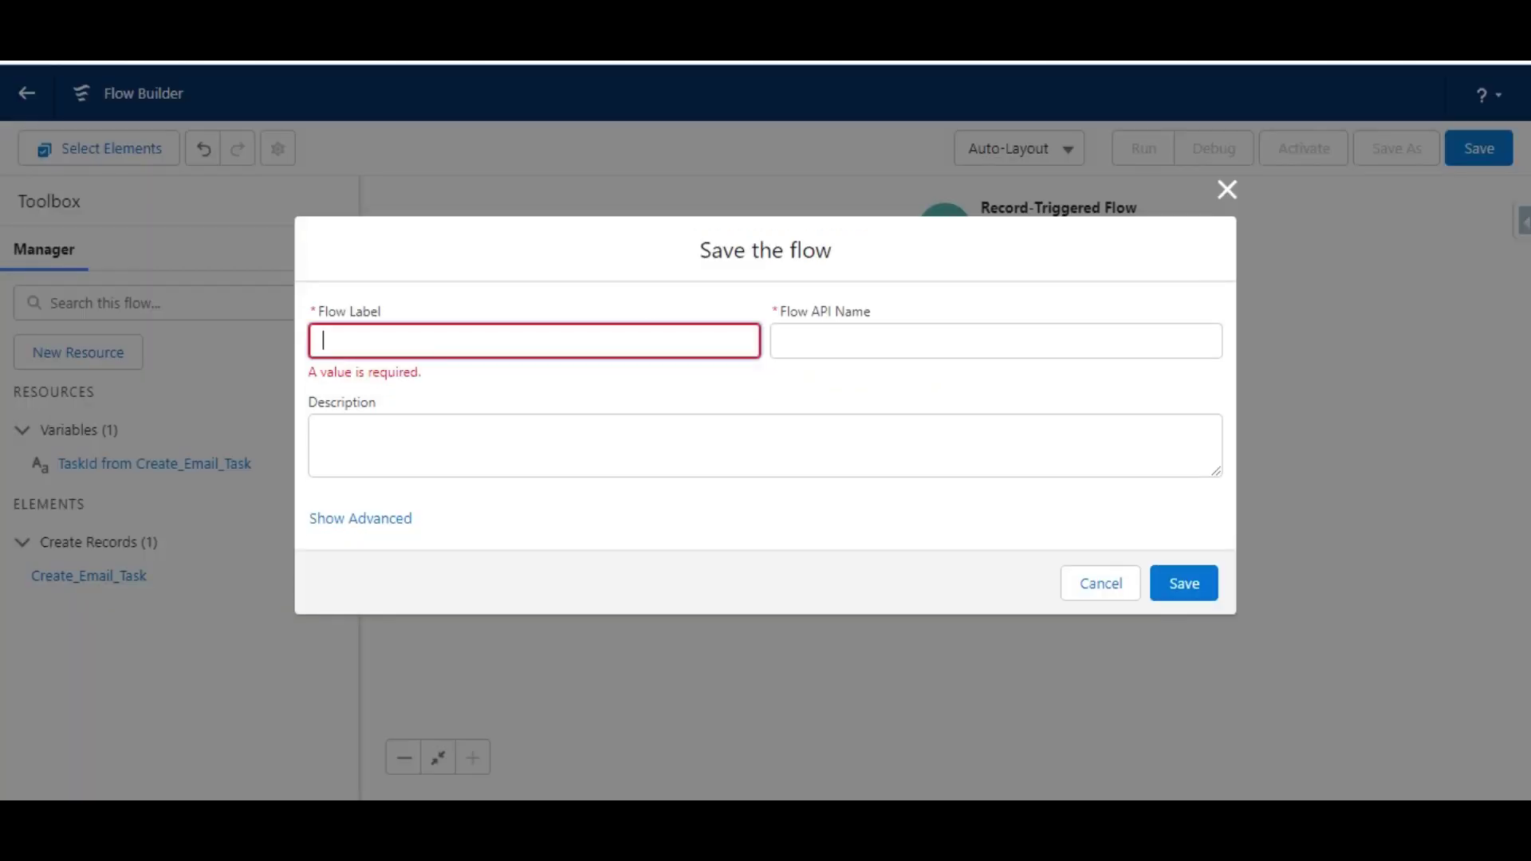
key(ctrl+v)
click(772, 379)
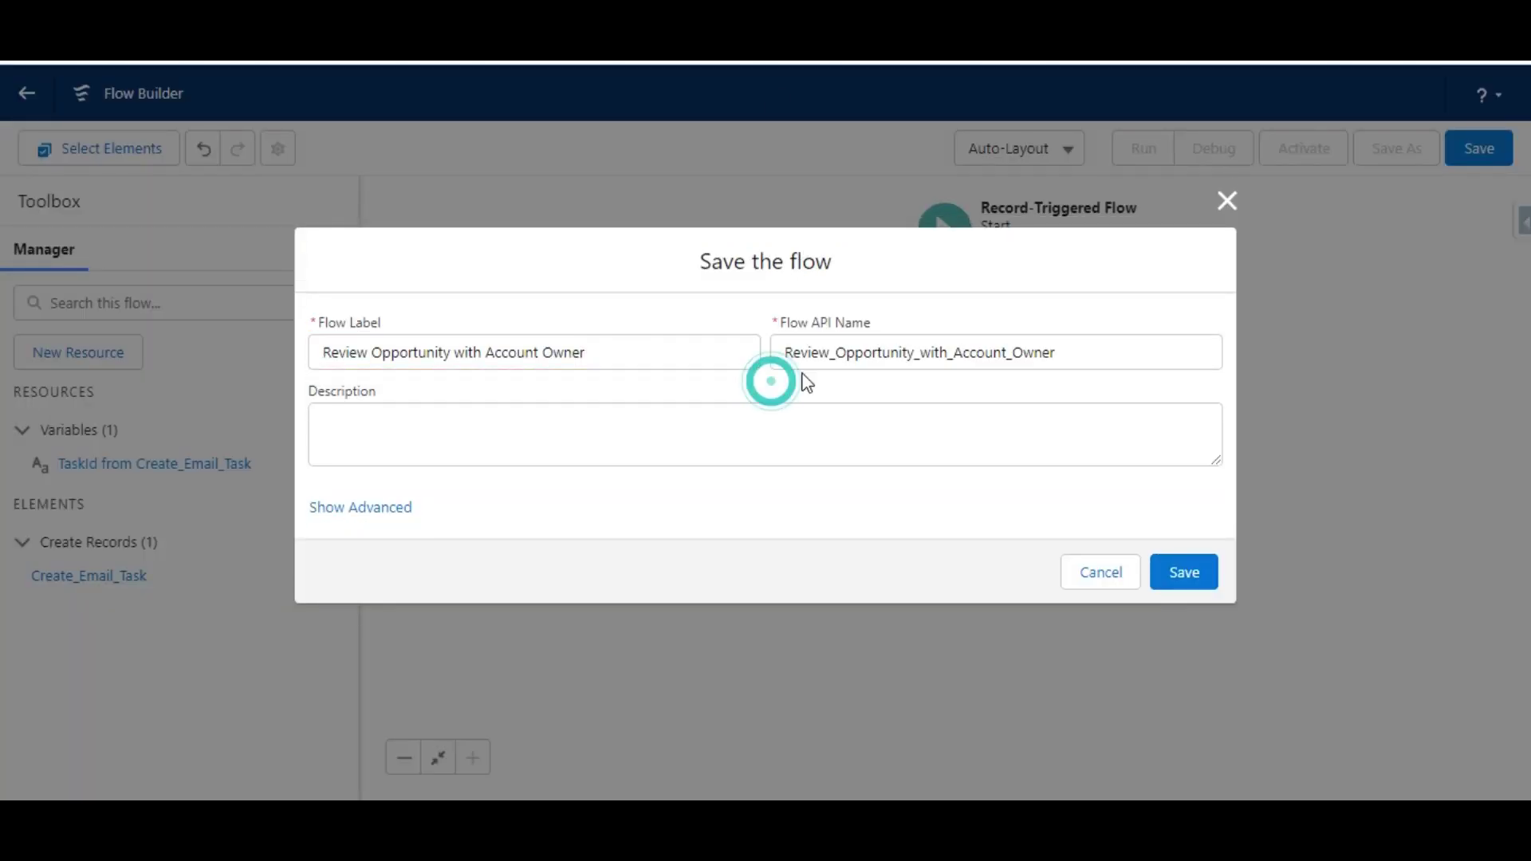
Step: Paste the challenge's description from Trailhead into the Description and save the flow
key(ctrl+Tab)
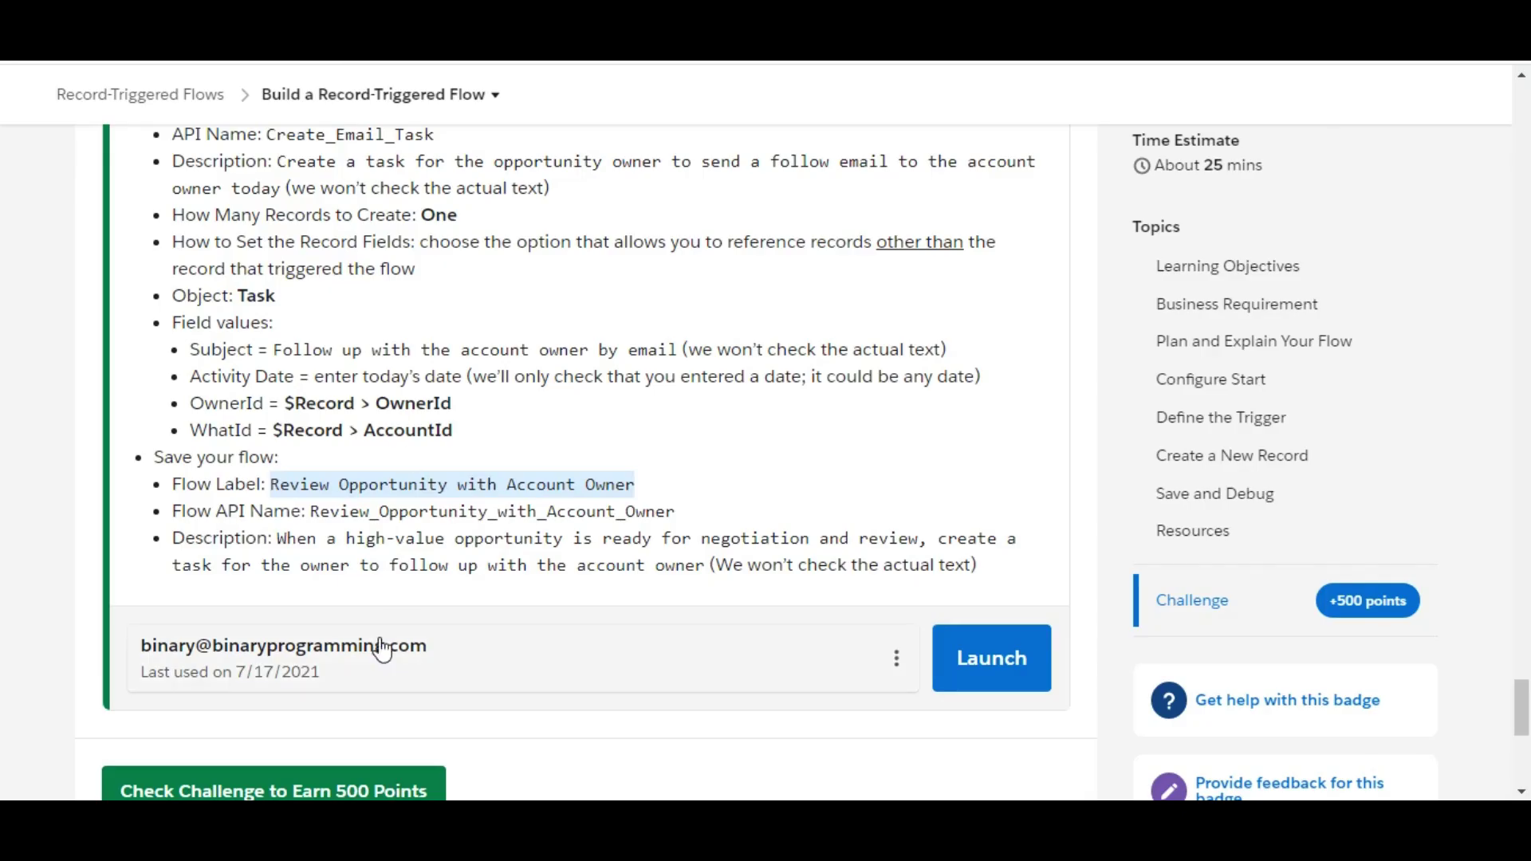
drag(278, 541, 697, 556)
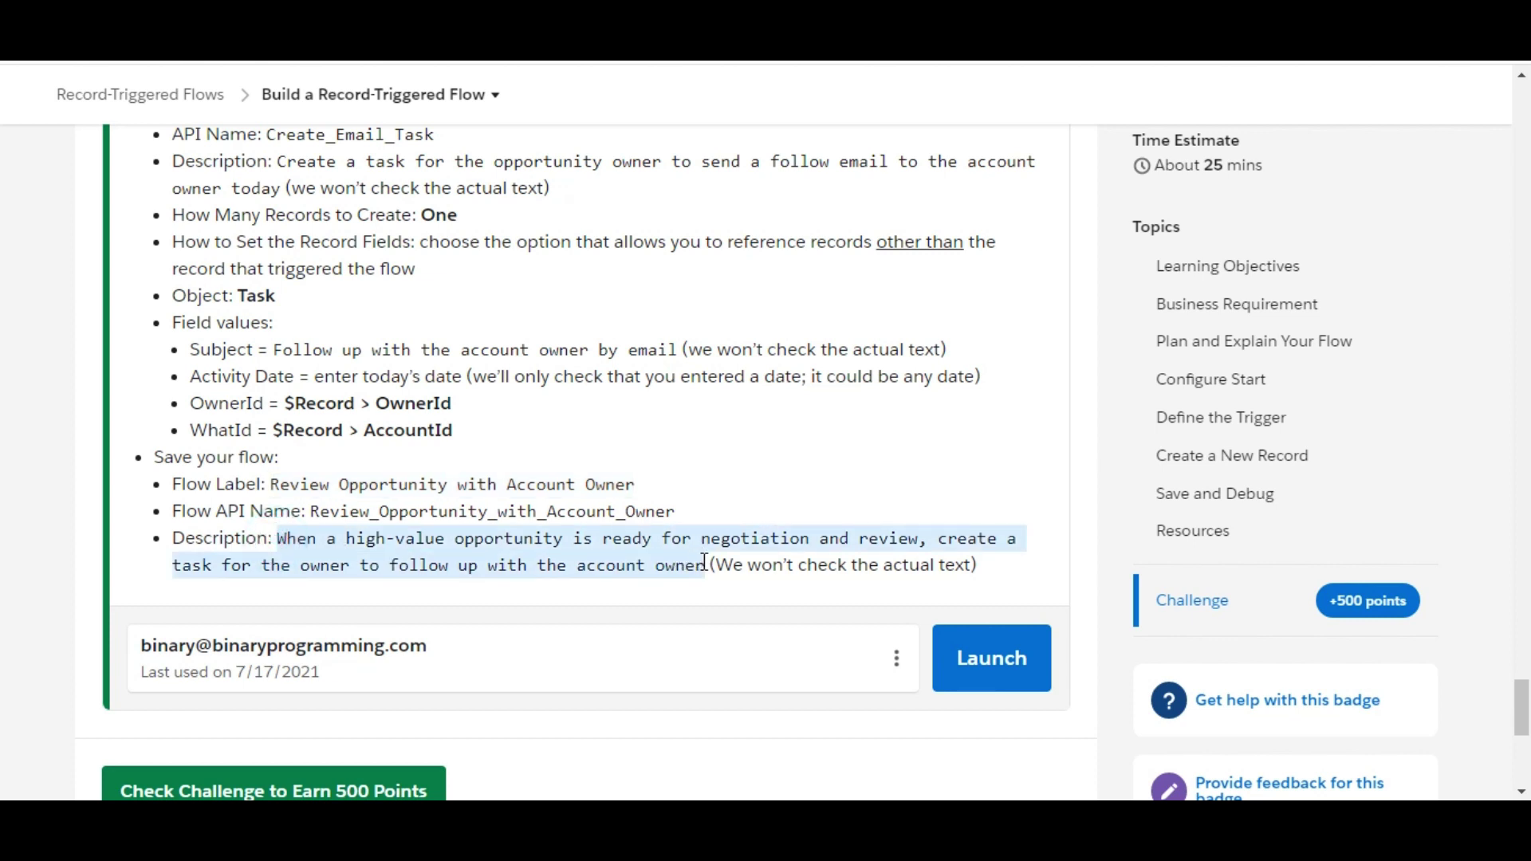
key(ctrl+Tab)
click(588, 444)
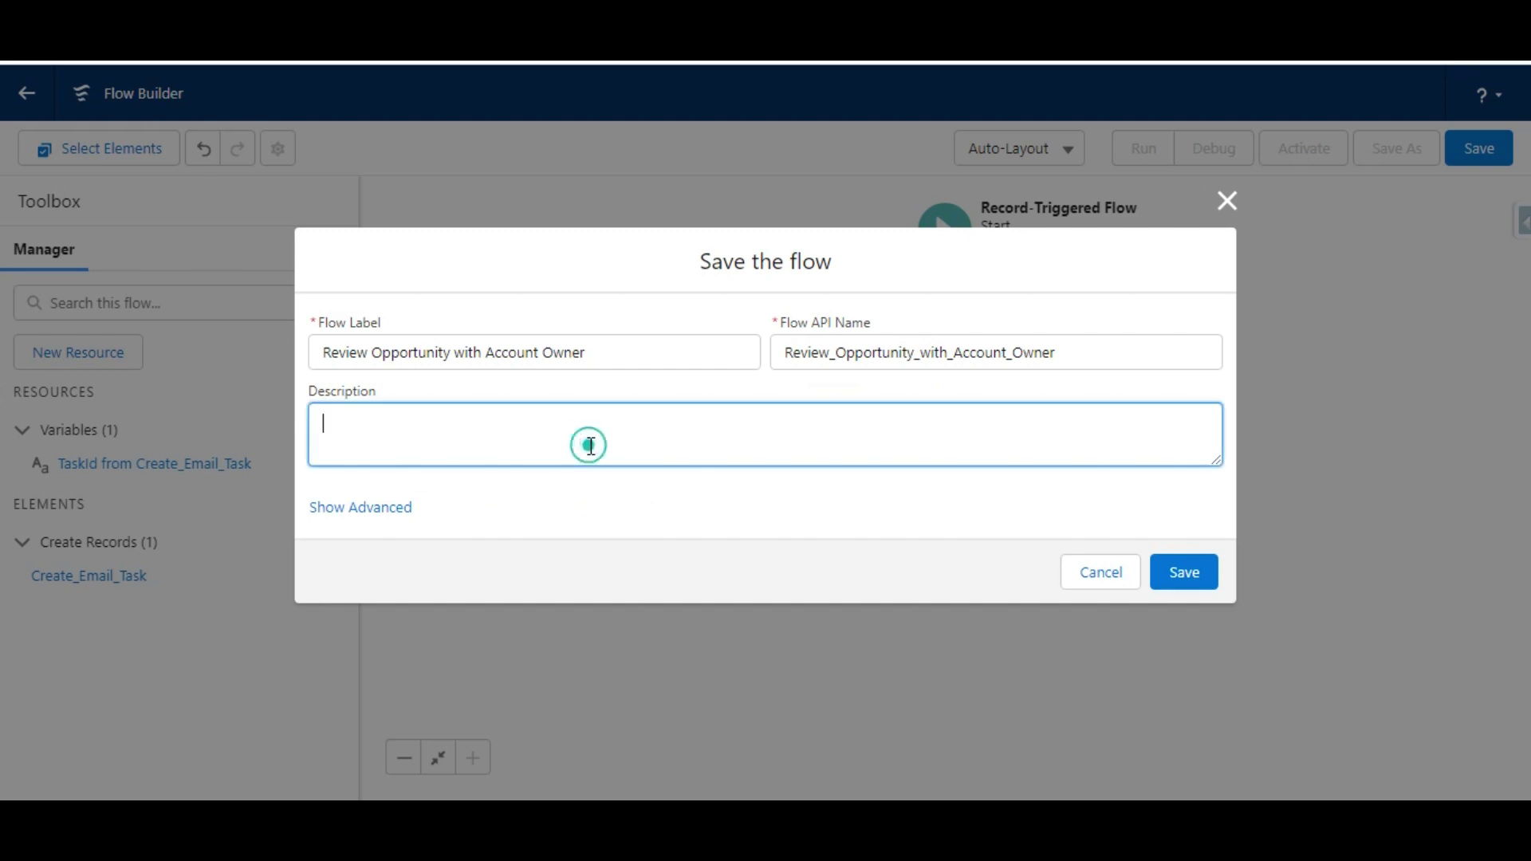
text(When a high-value opportunity is ready for negotiation and review, create a task for the owner to follow up with the account owner)
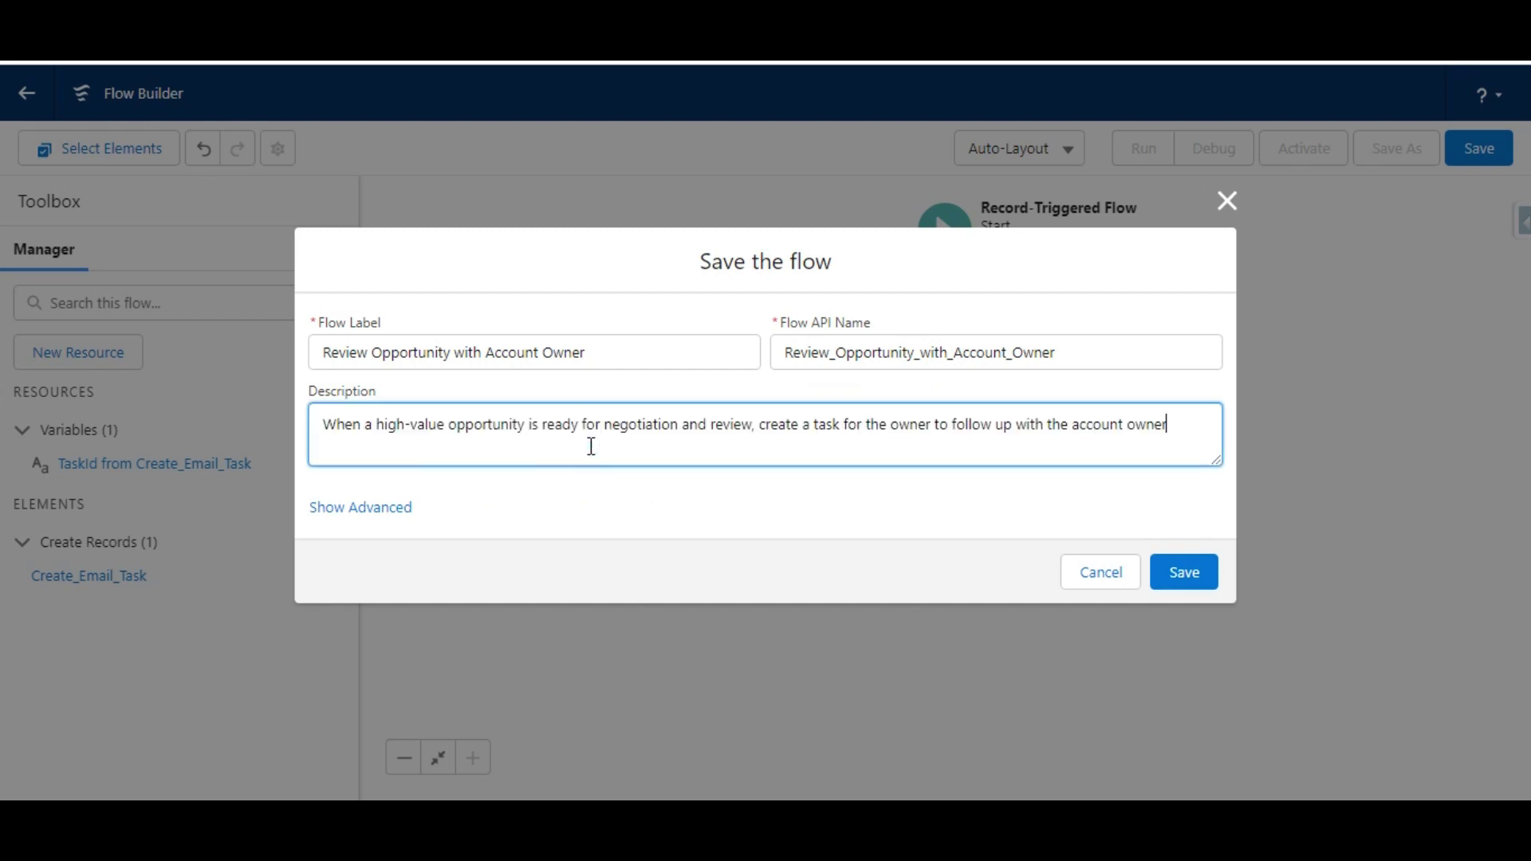
click(1190, 575)
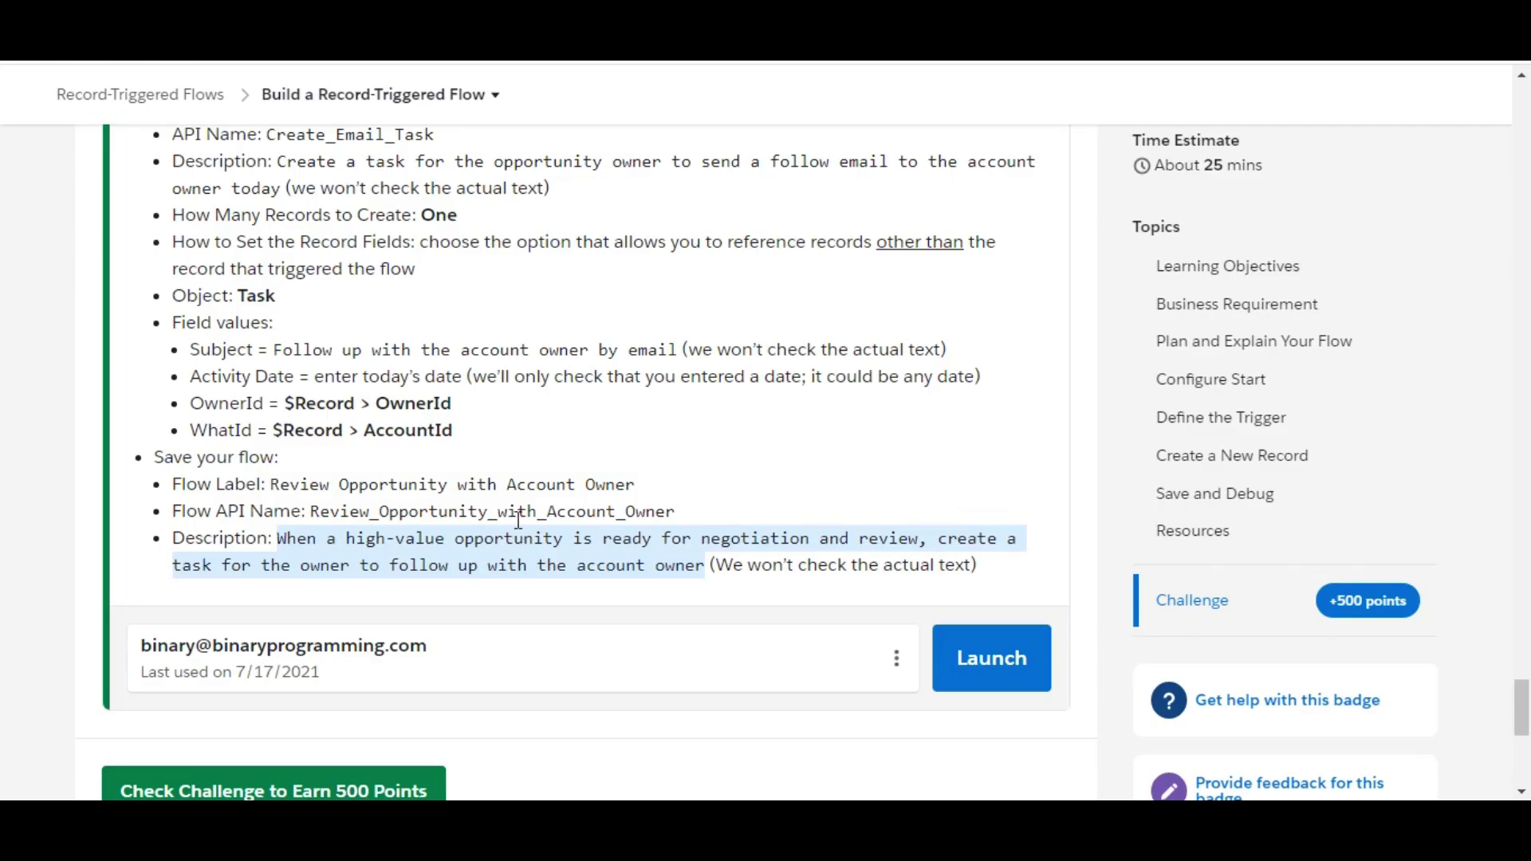
Step: Run Check Challenge on Trailhead to earn the 500 points
click(518, 520)
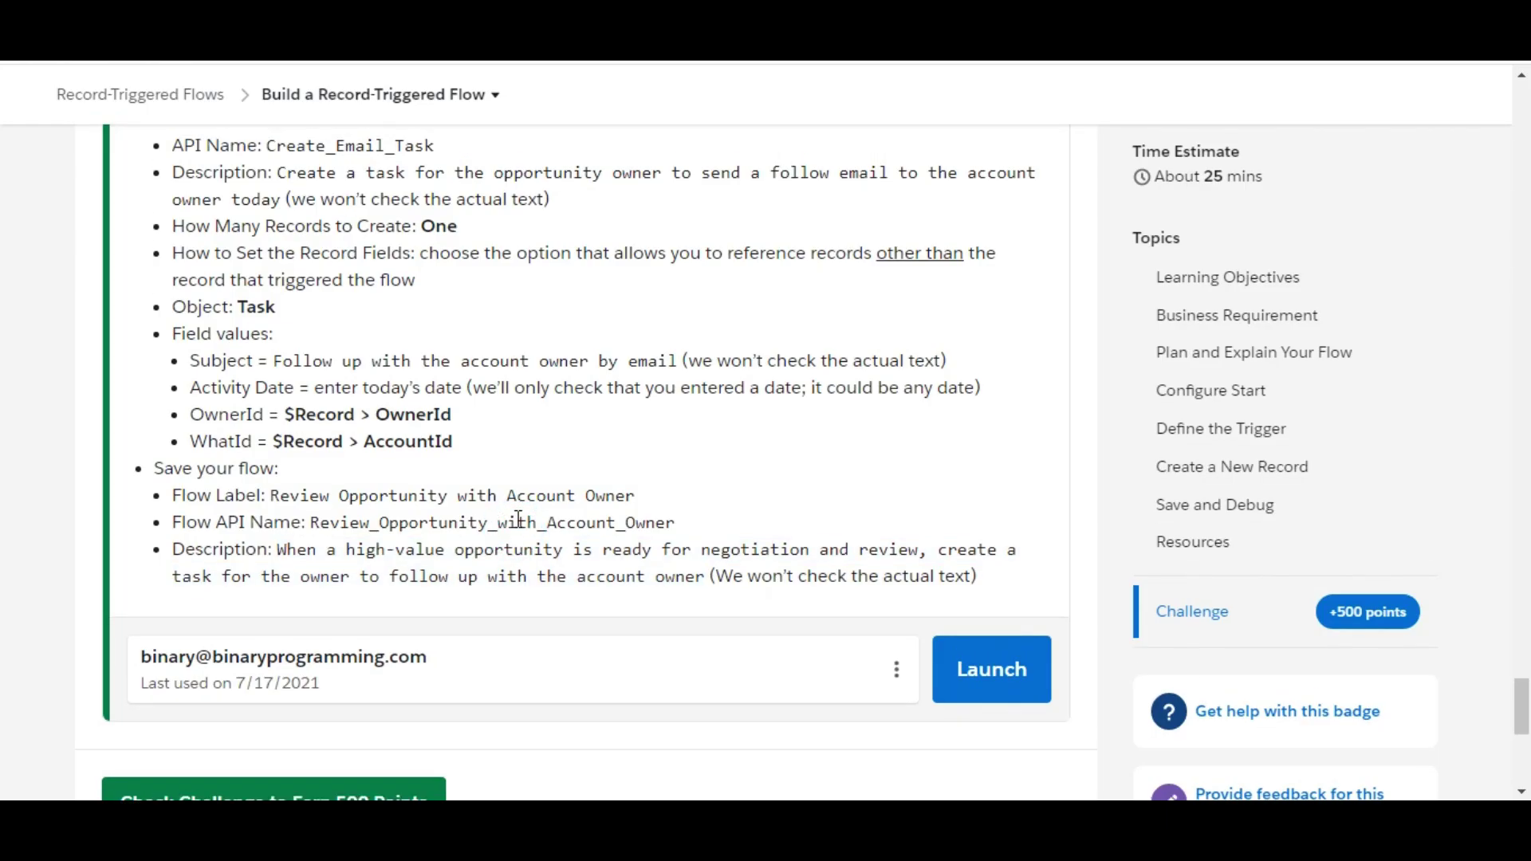
scroll(517, 520, up, 3)
scroll(516, 520, up, 2)
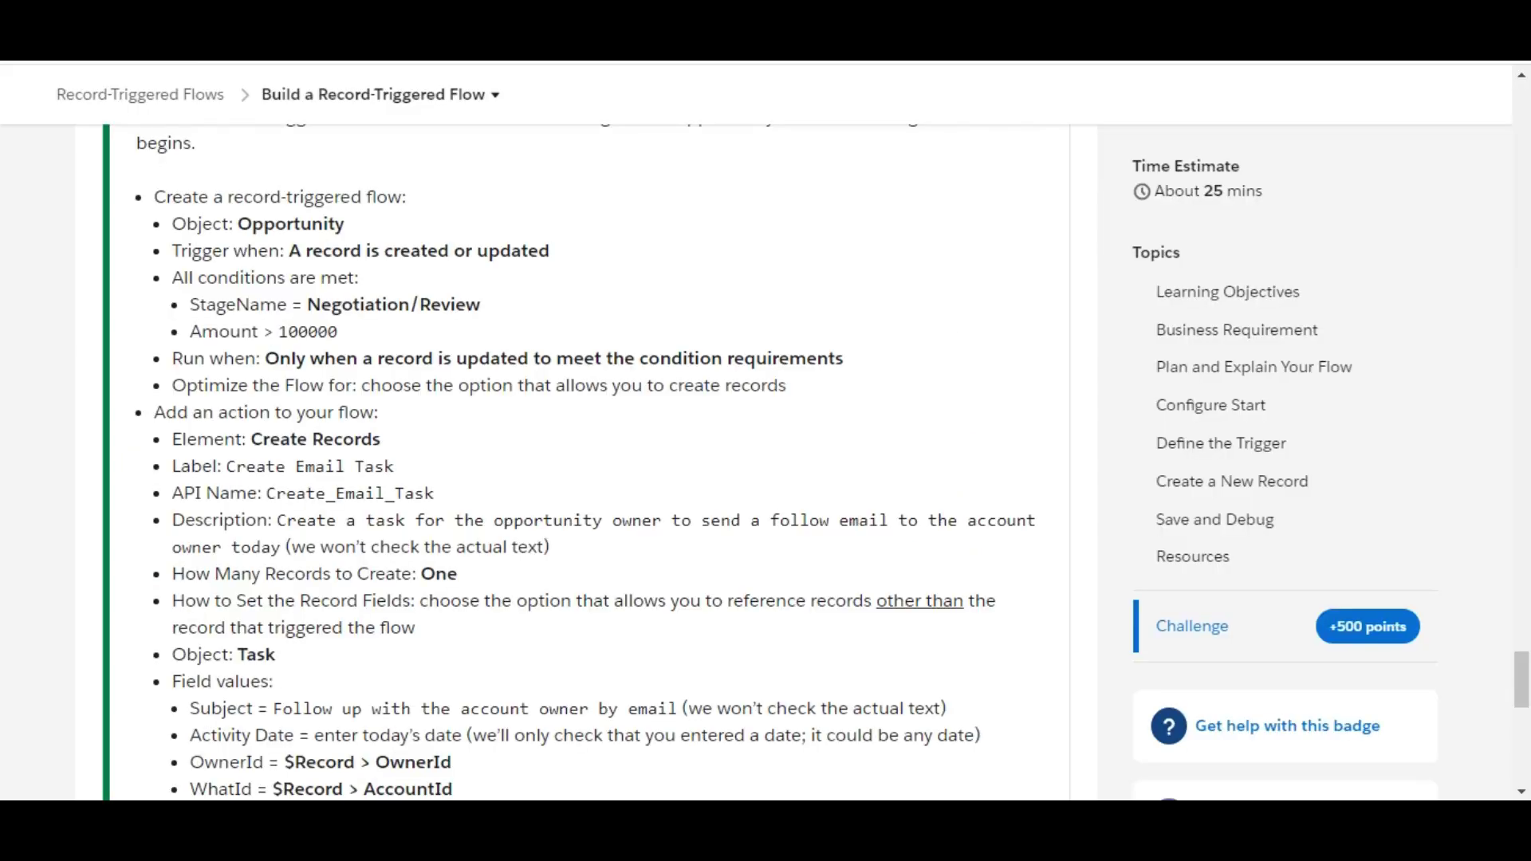
scroll(590, 462, down, 3)
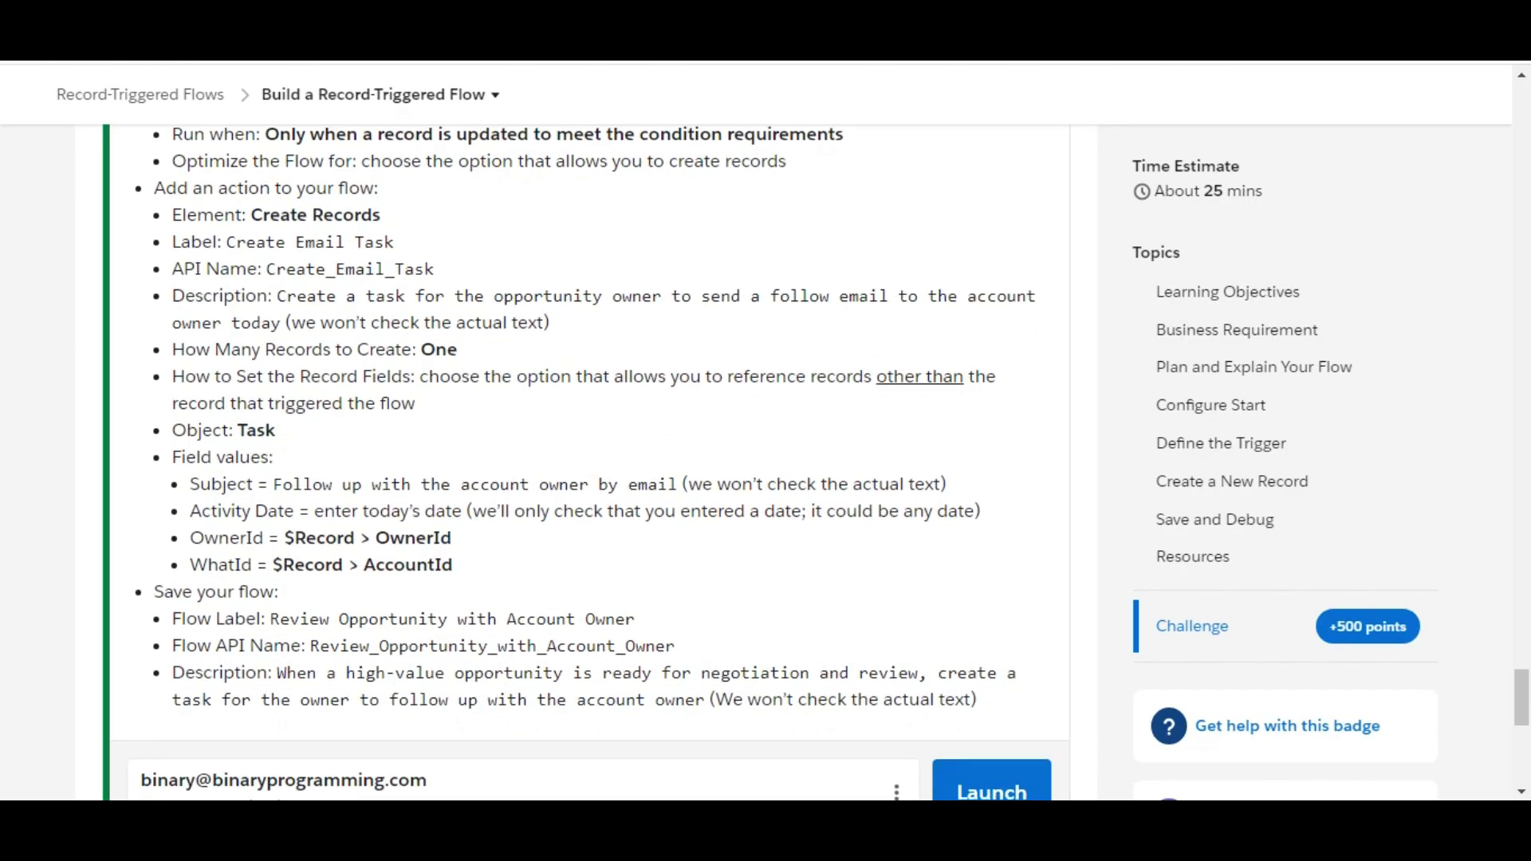
scroll(308, 281, down, 5)
click(302, 565)
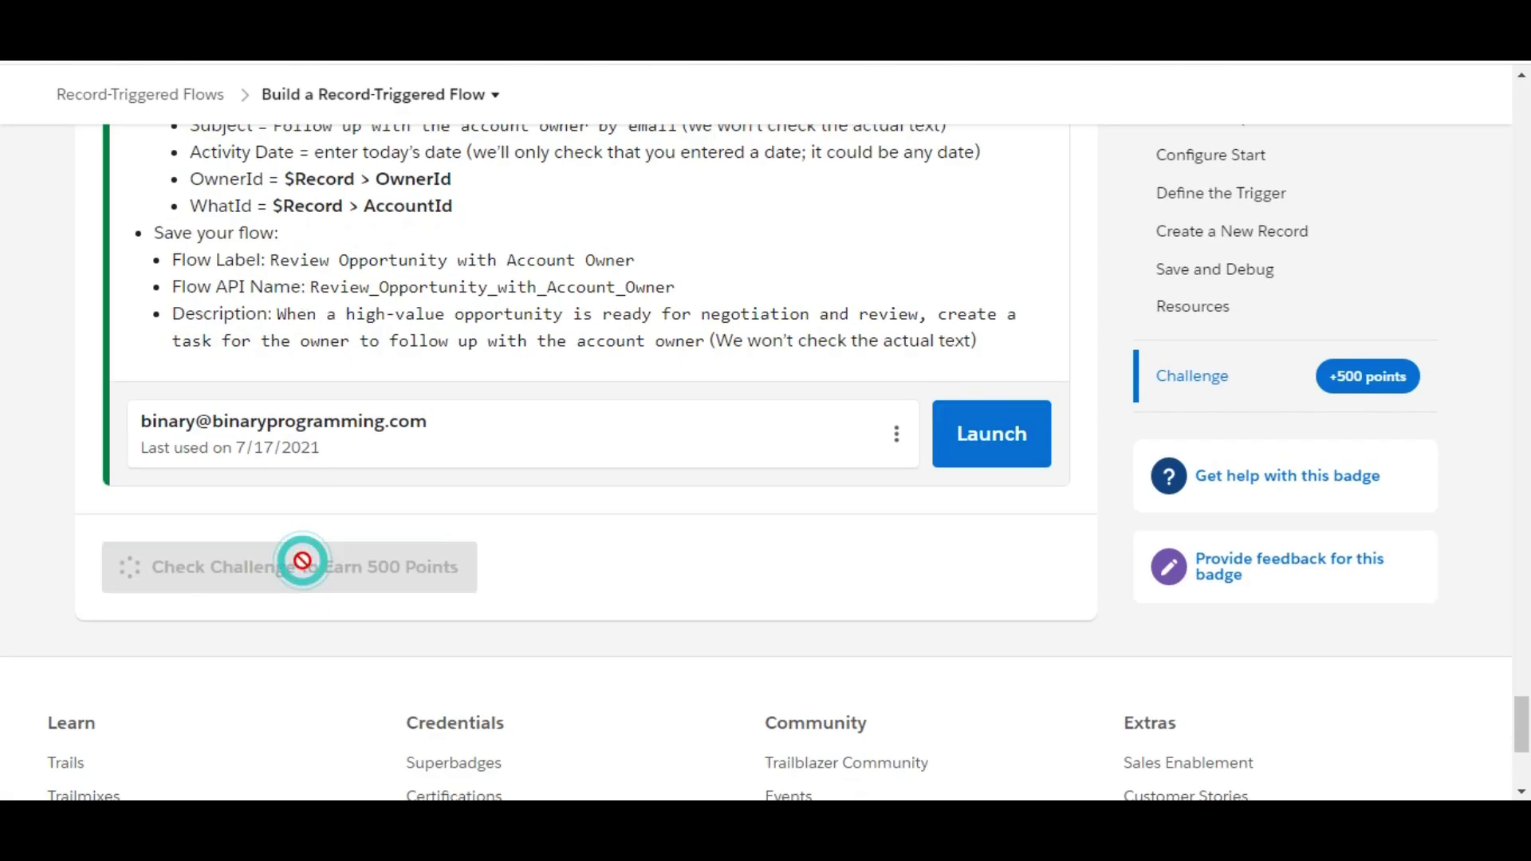